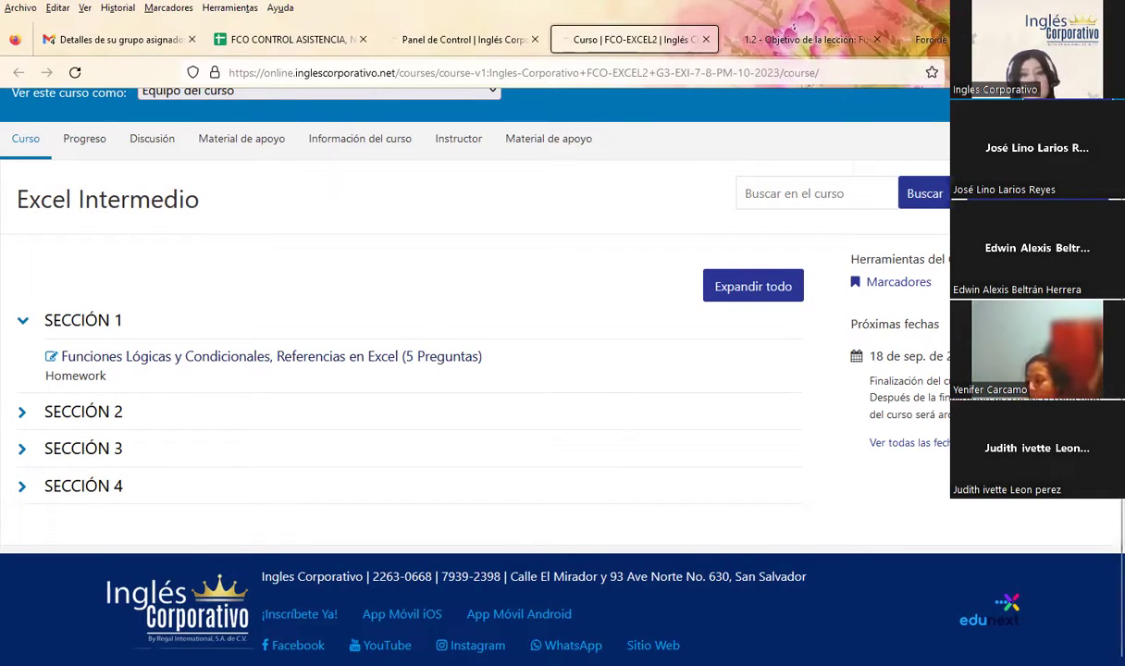
Switch to the '1.2 - Objetivo de la lección' tab and scroll through its Función SI explanation
key(ctrl+Tab)
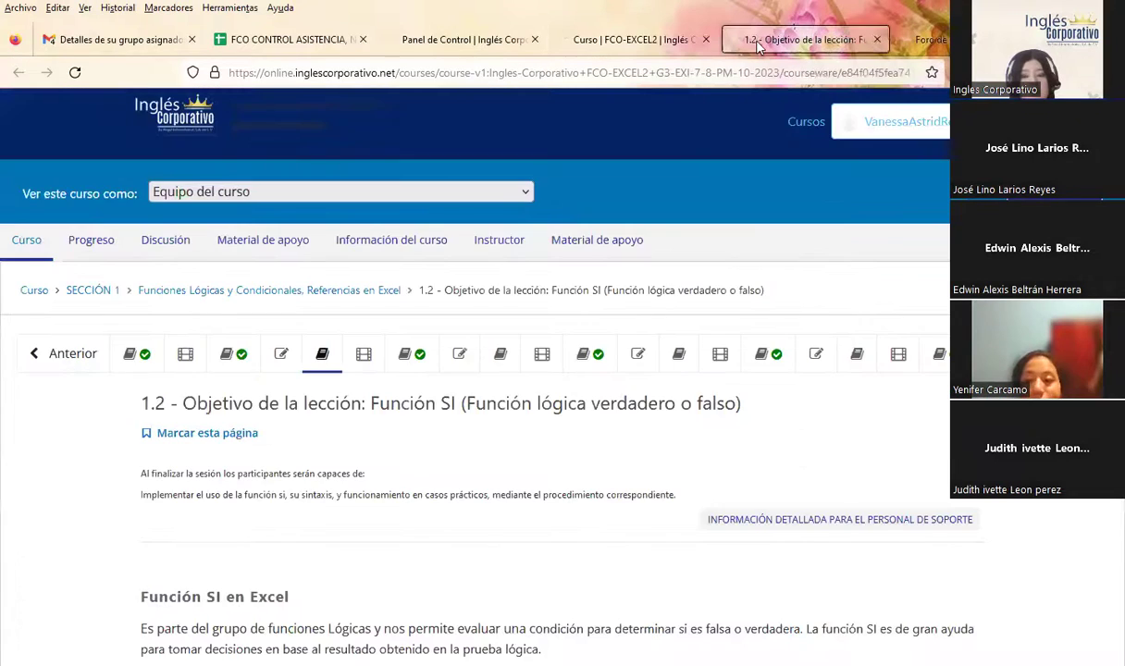
scroll(616, 398, down, 3)
scroll(620, 407, up, 2)
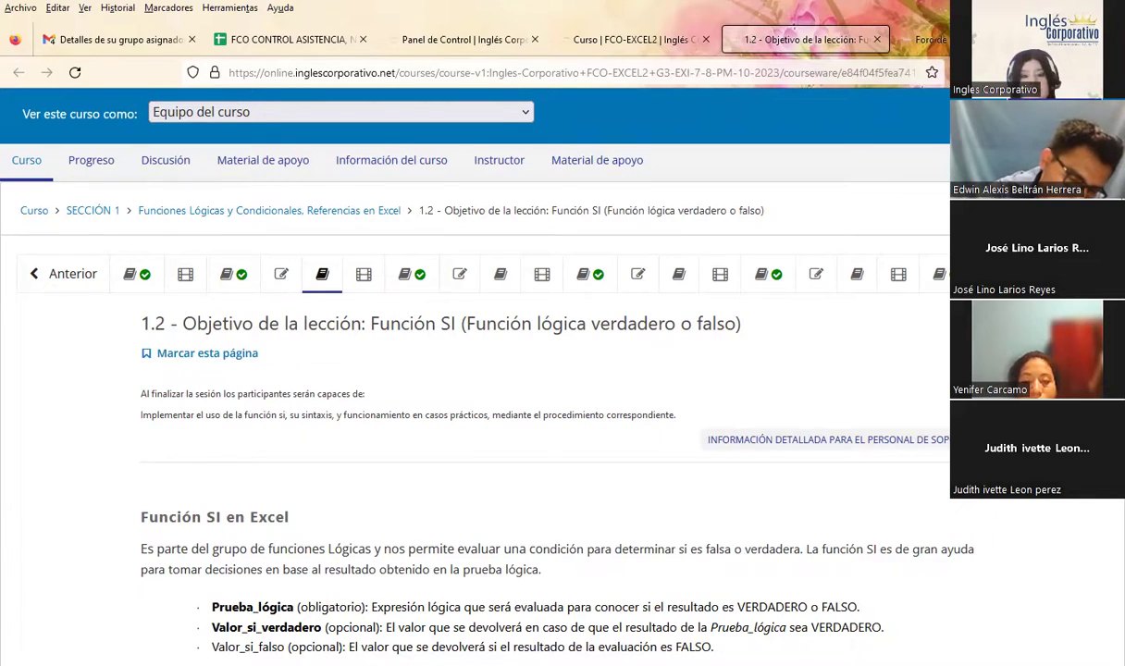
Show the 'Foro de discusión' tab with the class 2 question on SI syntax
click(930, 39)
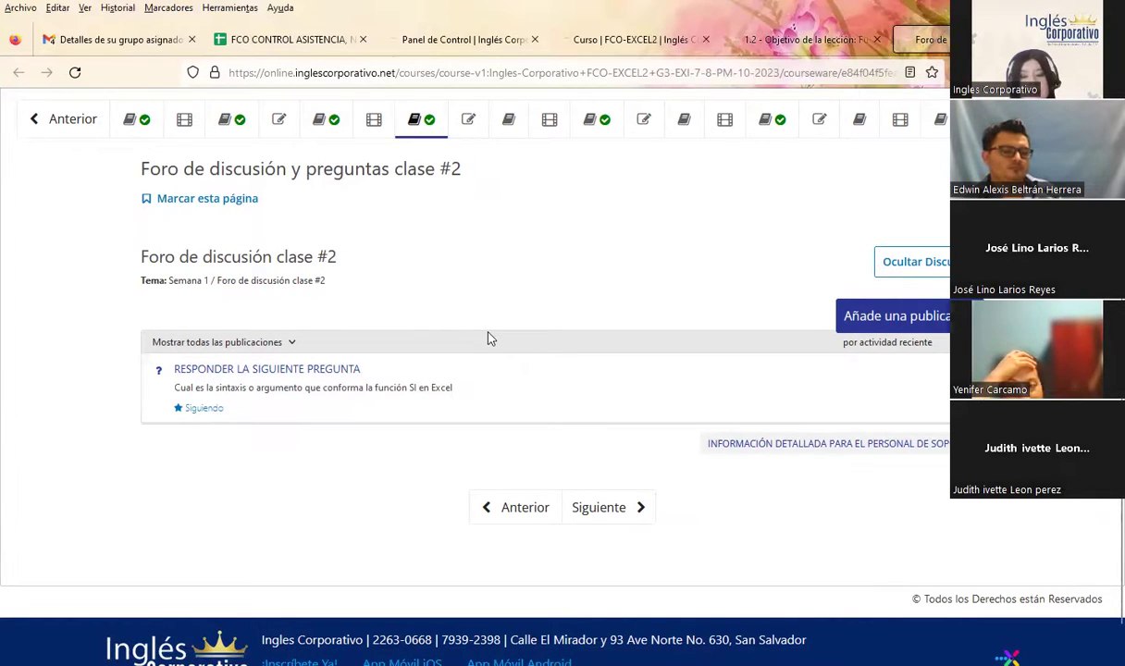
Switch to the Excel Intermedio Sesión 2 slideshow on its title slide
key(alt+Tab)
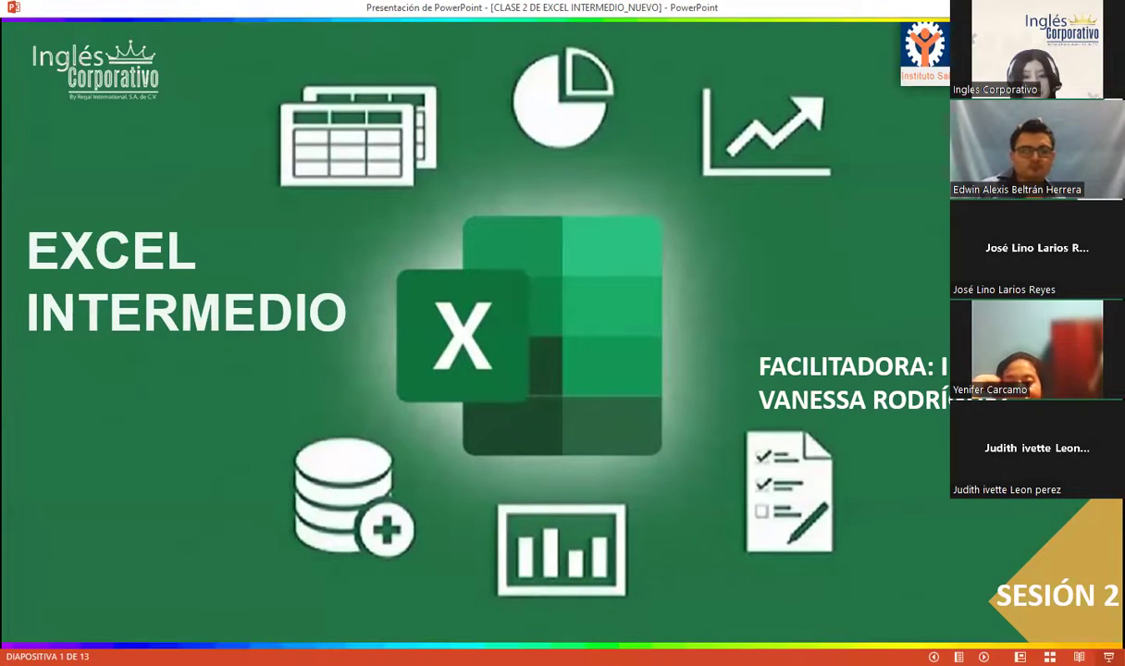
Advance two slides to slide 3 of 13, the AGENDA
key(Right)
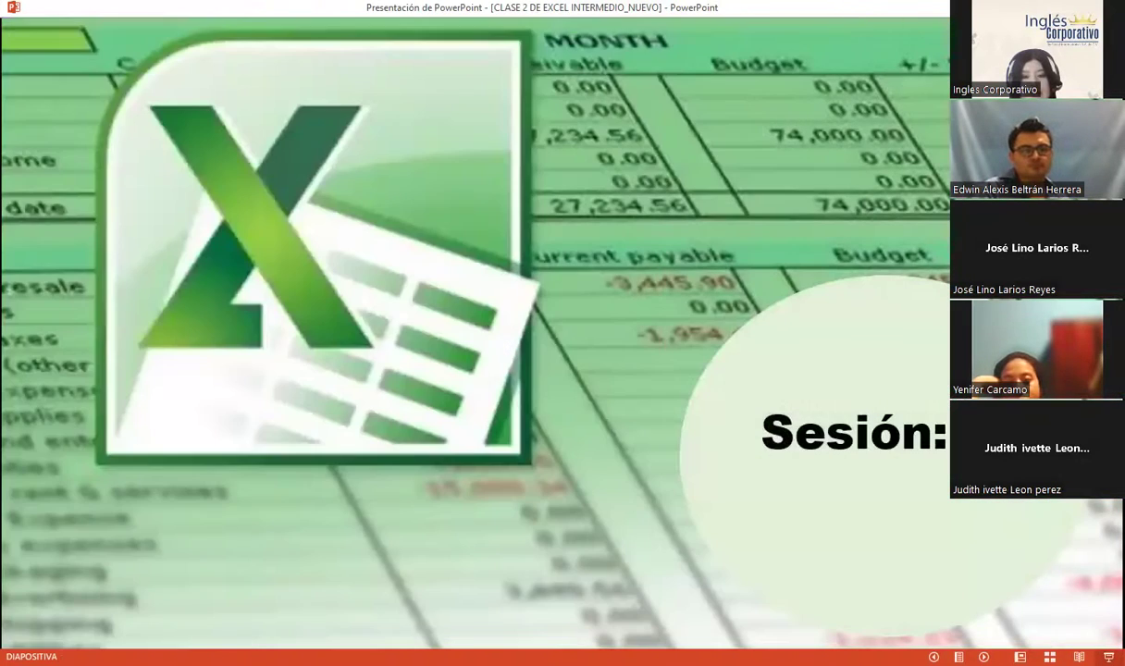
key(Right)
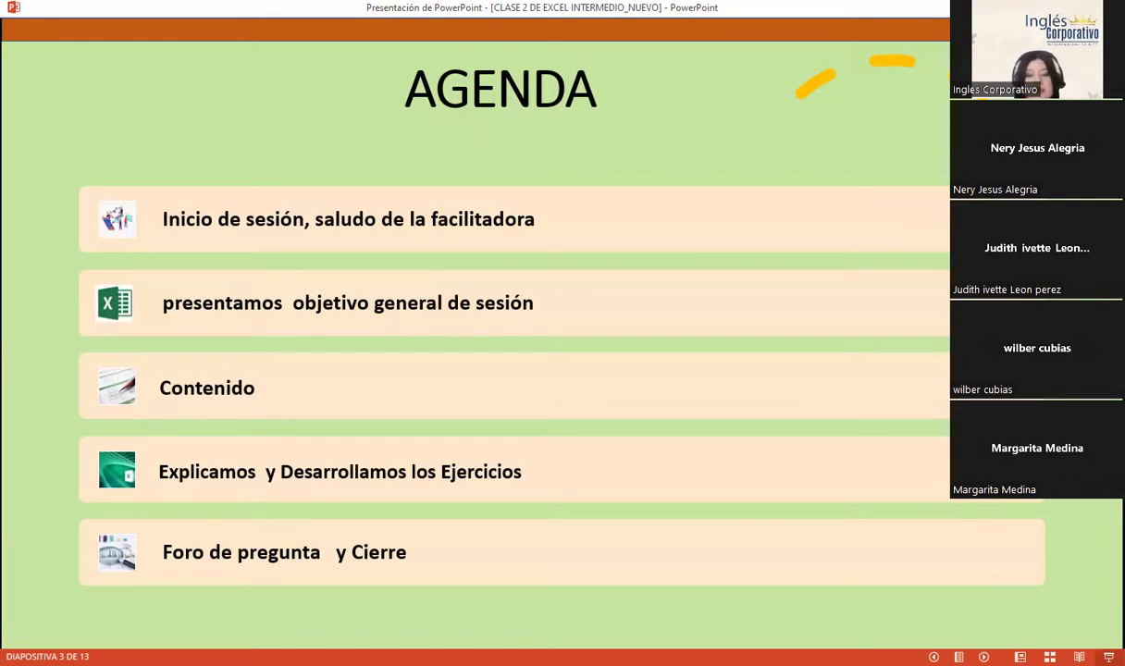
Advance past the session objective and CONTENIDOS slides to slide 6, Interrogantes
key(Right)
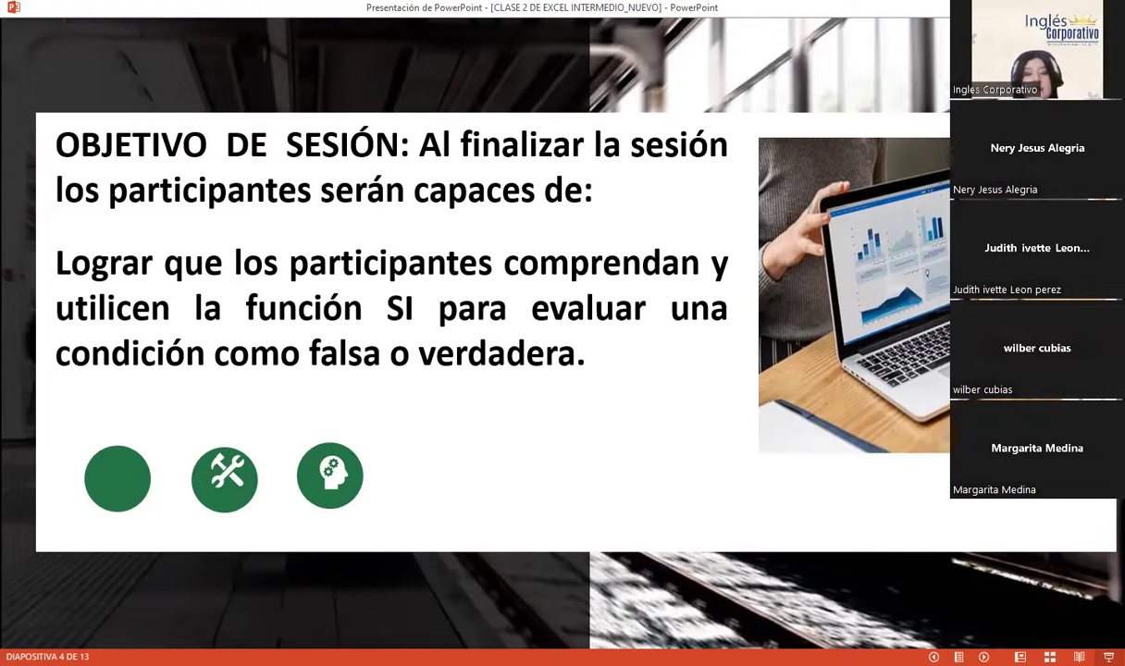
key(Right)
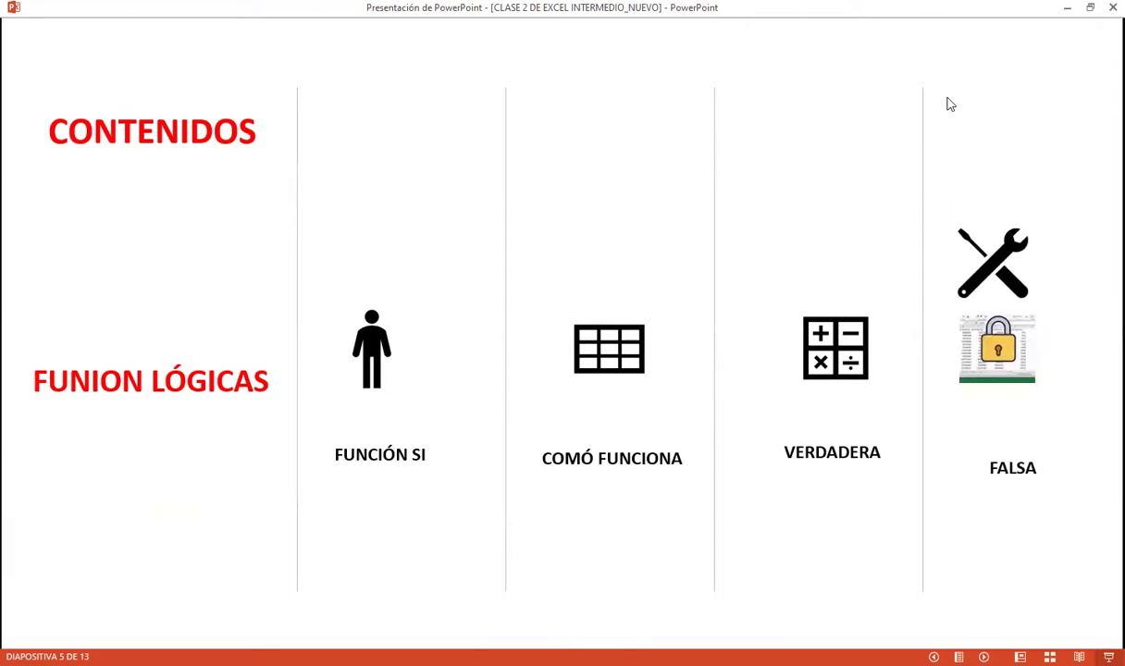
key(Right)
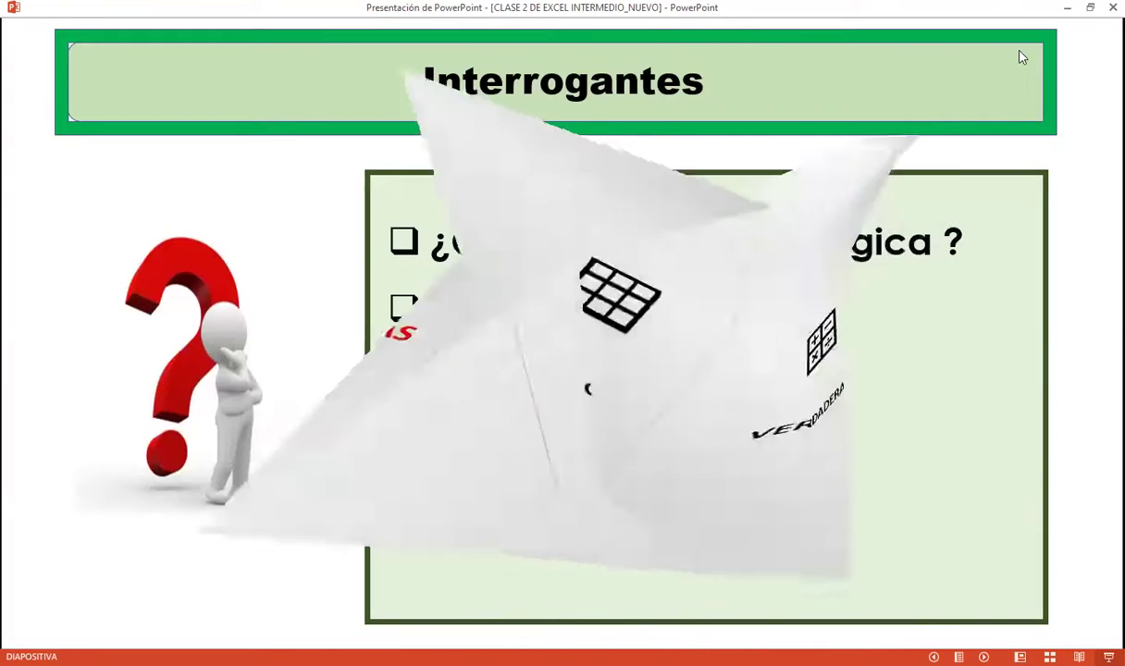
key(Left)
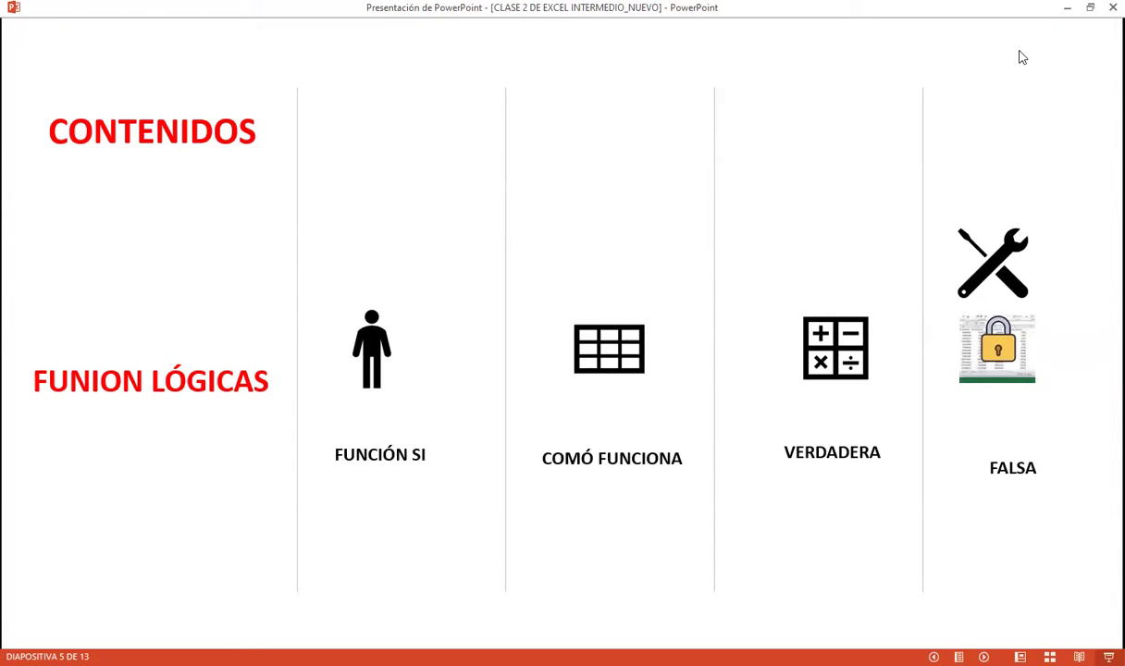
key(Right)
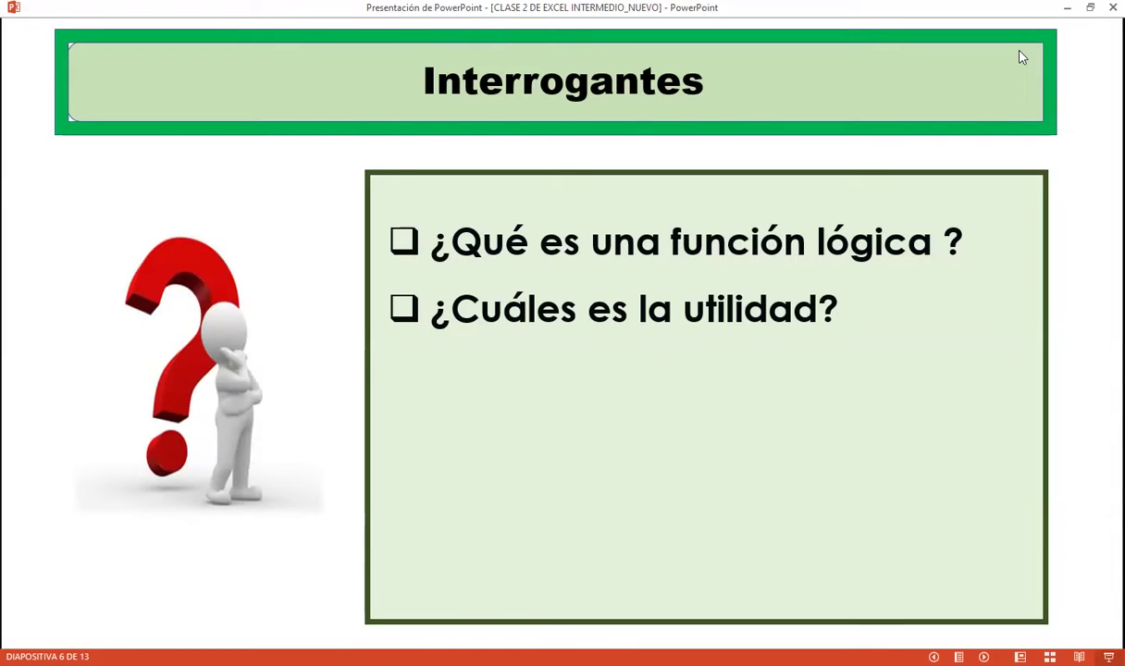
click(1022, 57)
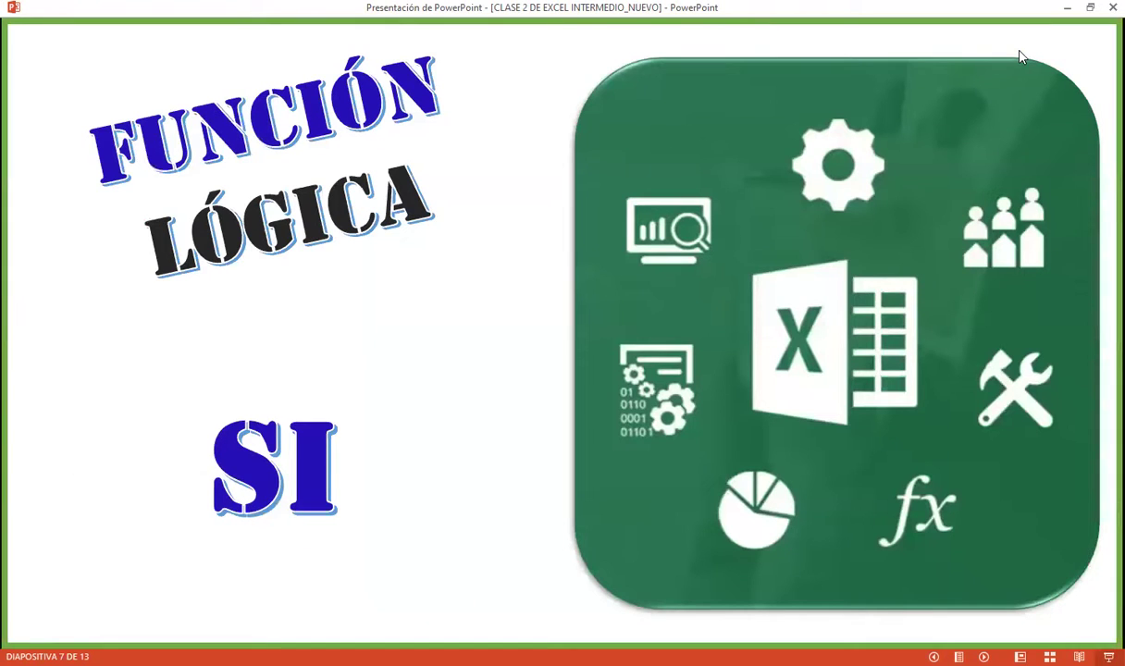
Advance past the SI usage slide to slide 9, Sintaxis
click(1021, 57)
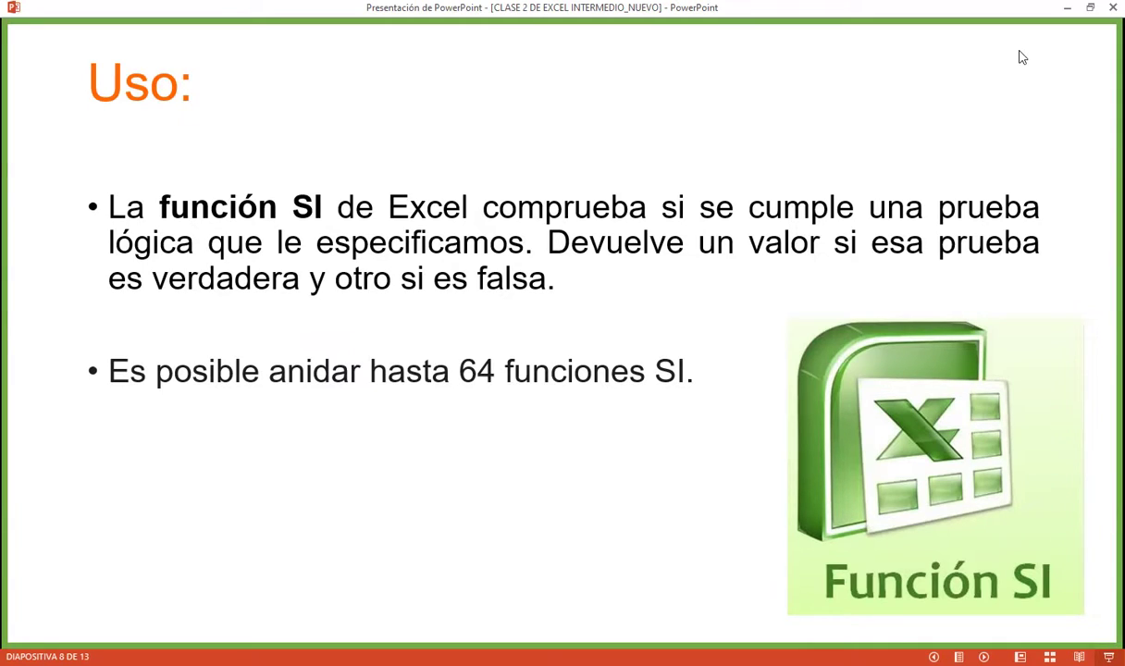
key(Right)
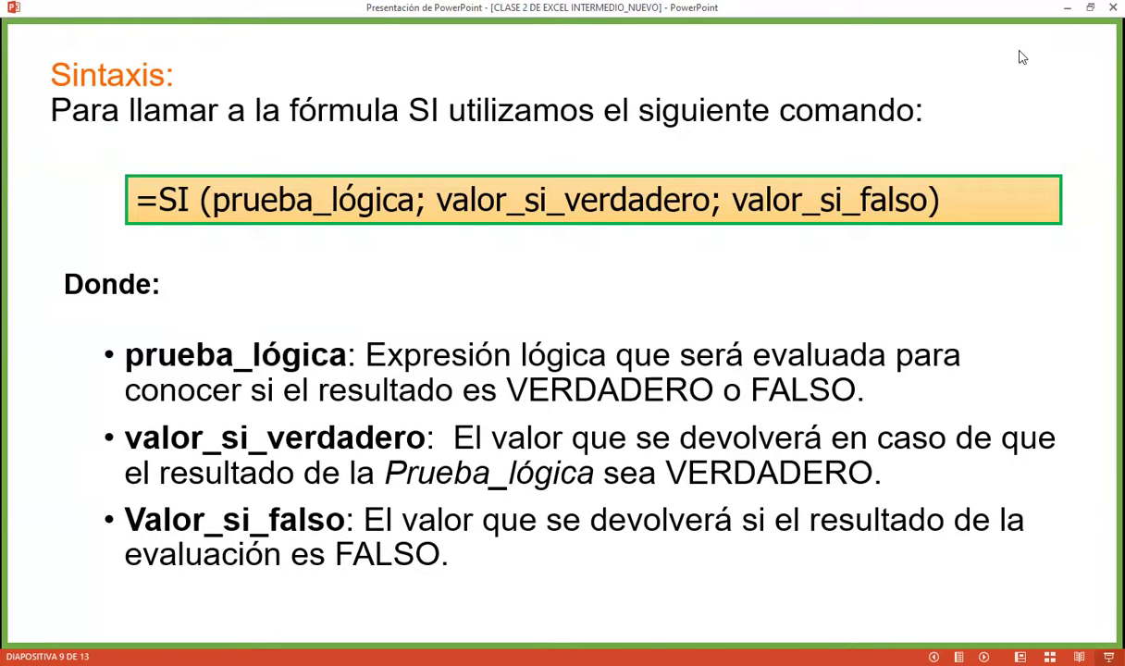
Advance to slide 10, the FUNCIÓN table describing the SI arguments
key(Right)
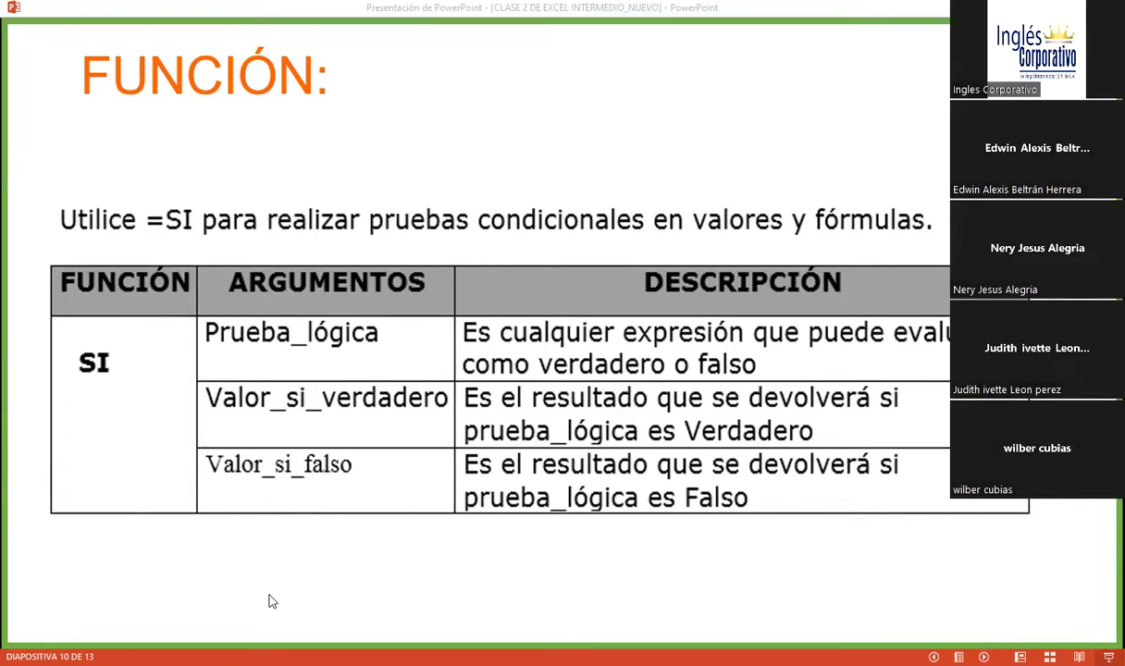
Advance to slide 11, defining FUNCIÓN SI as returning one of two values
click(764, 156)
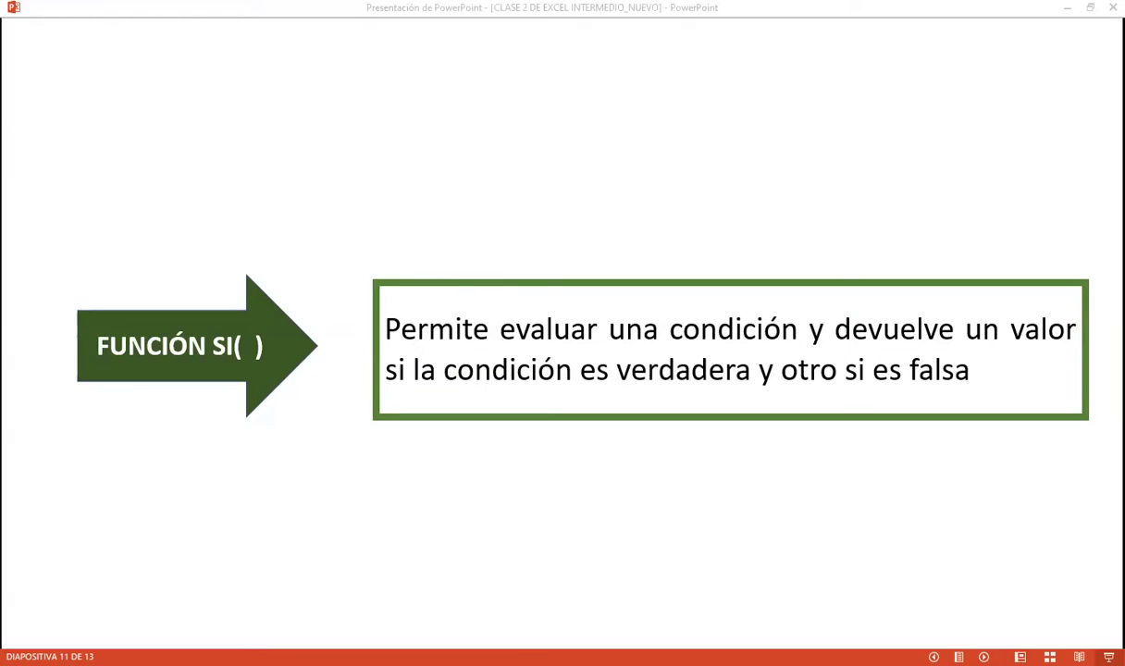
key(alt+Tab)
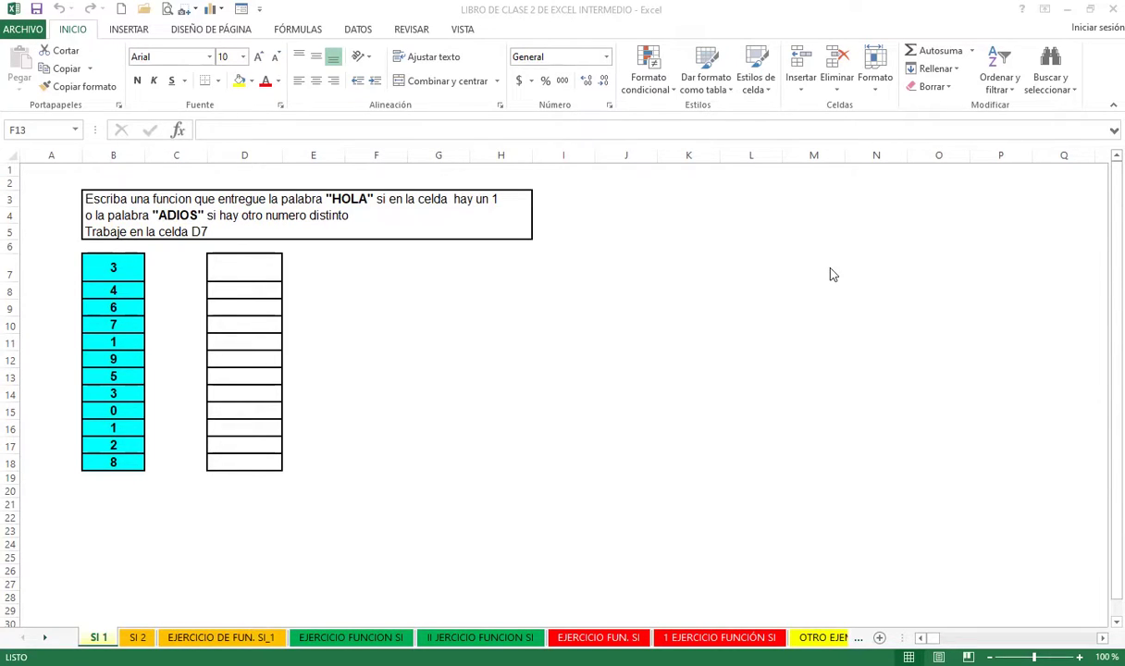
Select cell D7 on the SI 1 sheet, beside the numbers in B7:B18
click(228, 266)
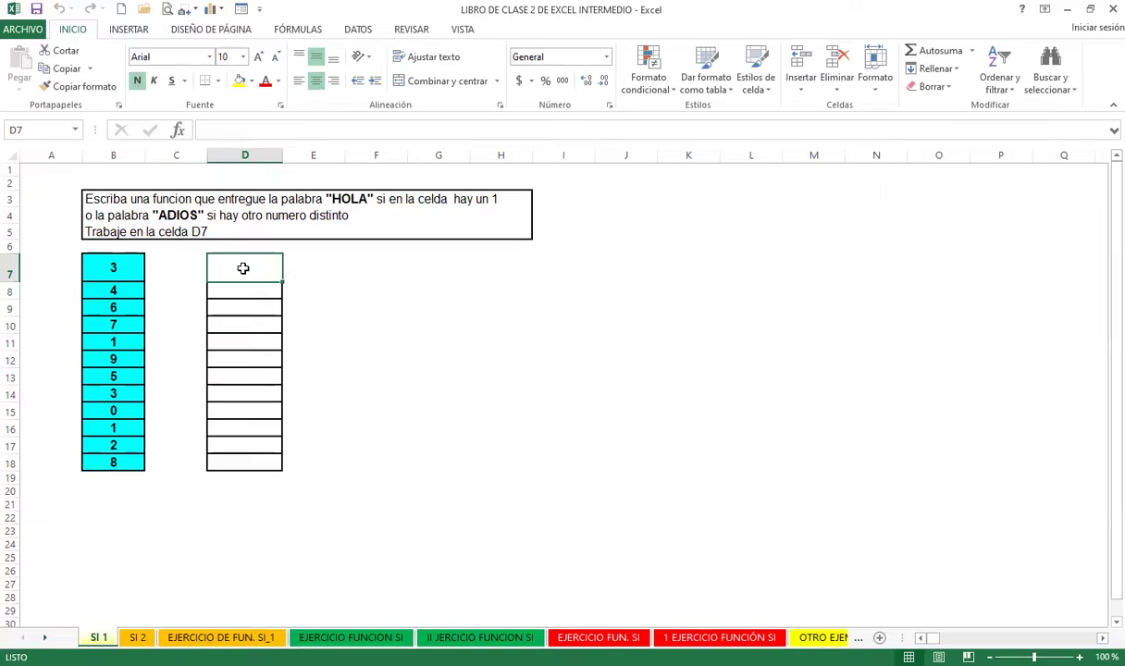
text(=)
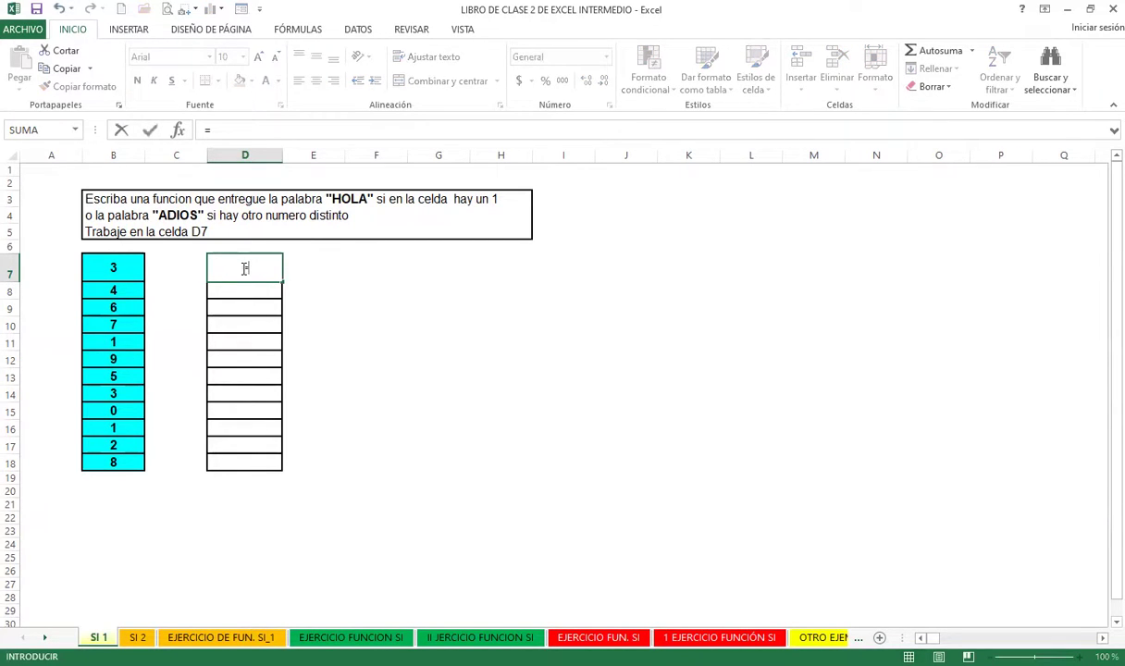
text(S)
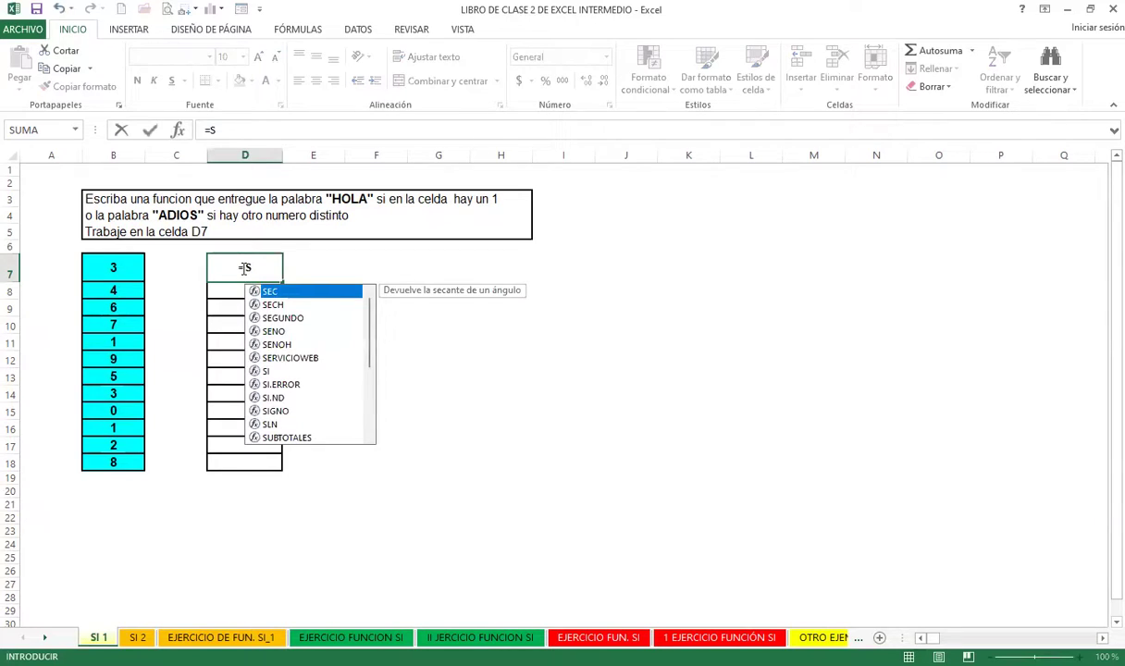
text(I)
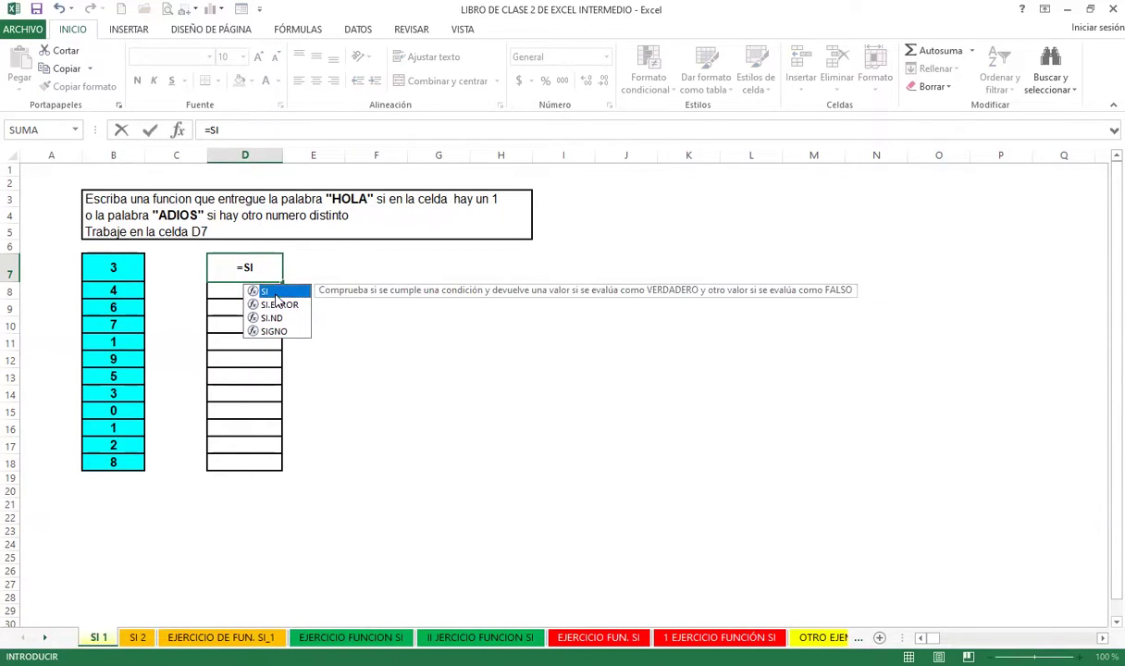
text(()
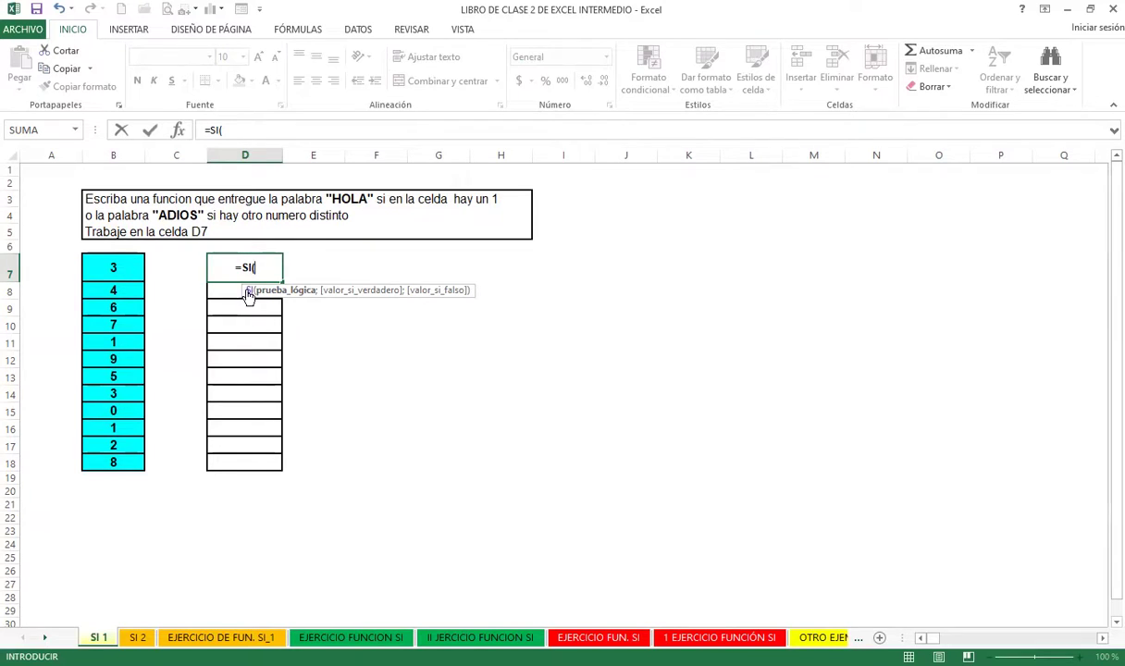
click(112, 269)
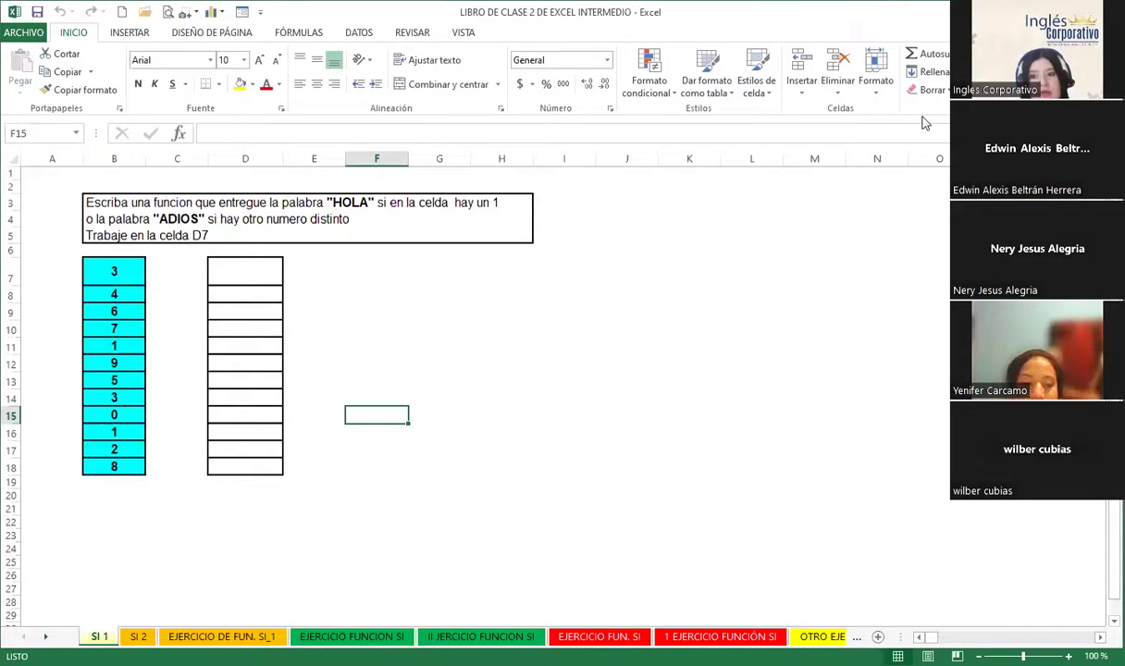
Select cell D7 and begin the formula with '='
click(646, 325)
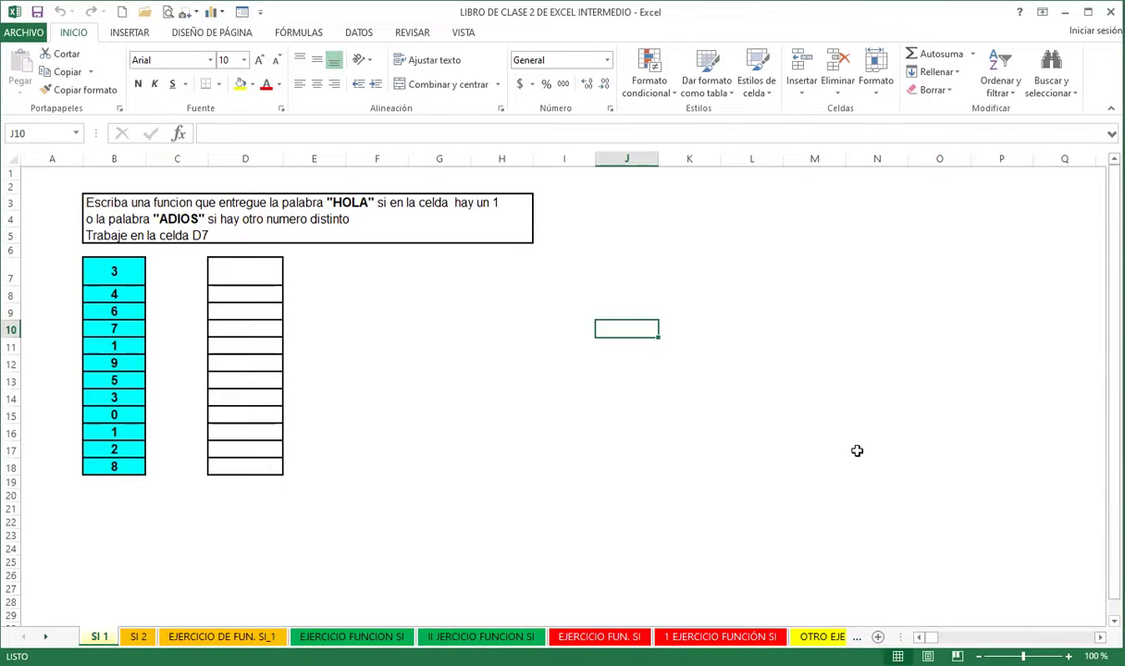
key(Left)
key(Left)
key(Left)
click(249, 267)
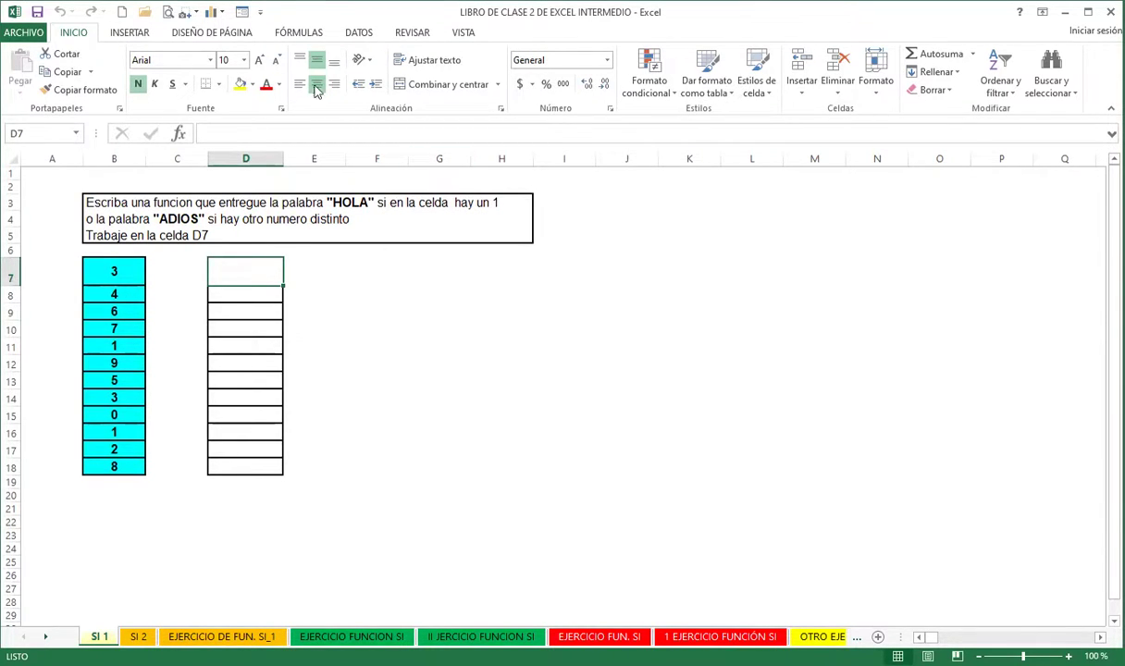
text(=si)
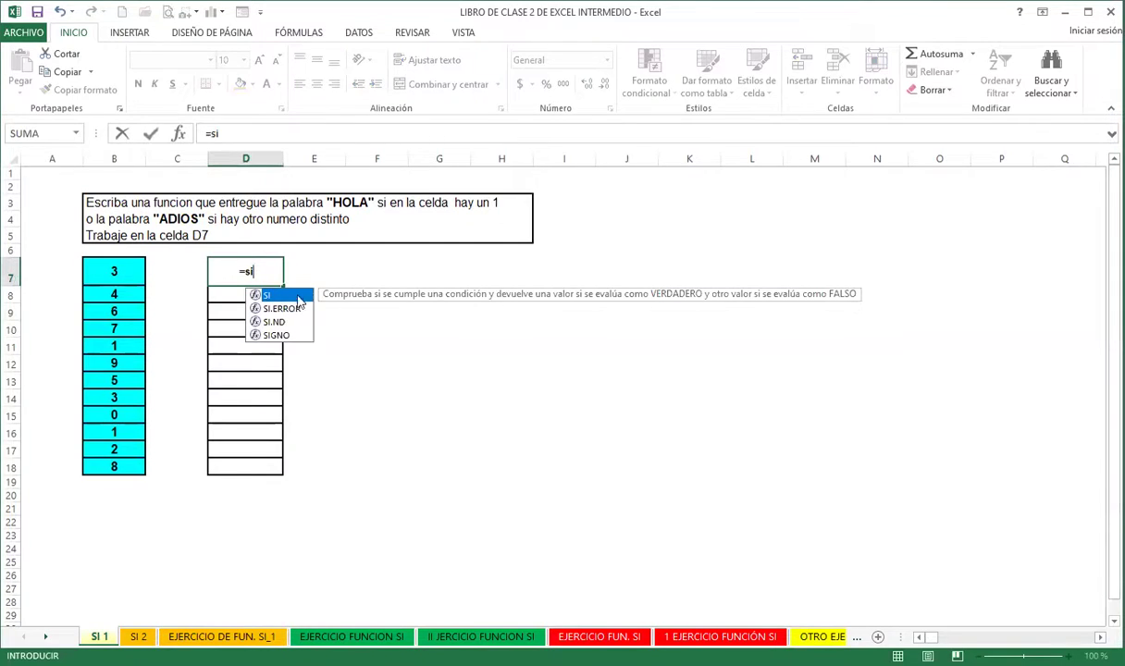
Enter =SI(B7=1;"HOLA";"ADIOS") in D7, which shows ADIOS for B7's value 3
key(Tab)
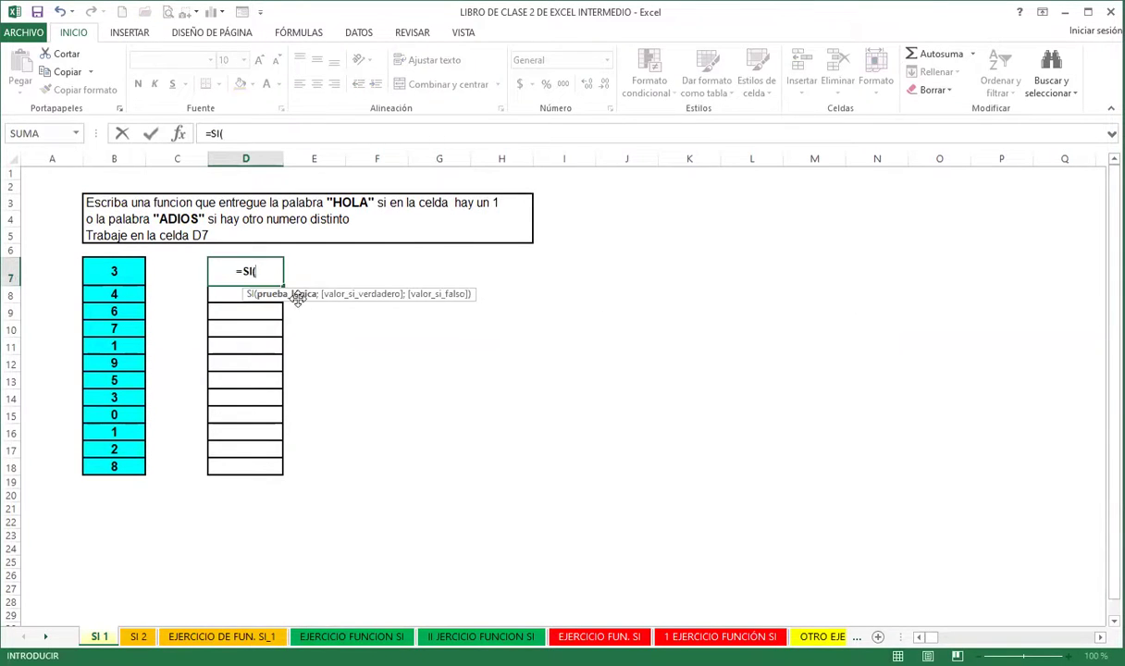
click(113, 273)
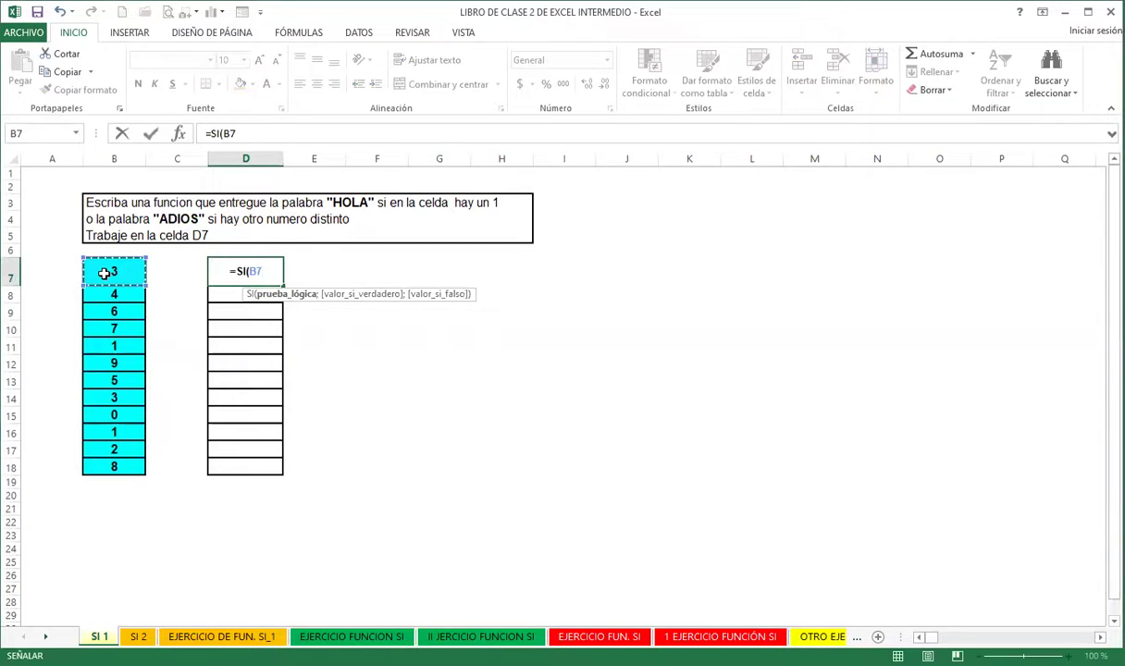
text(=)
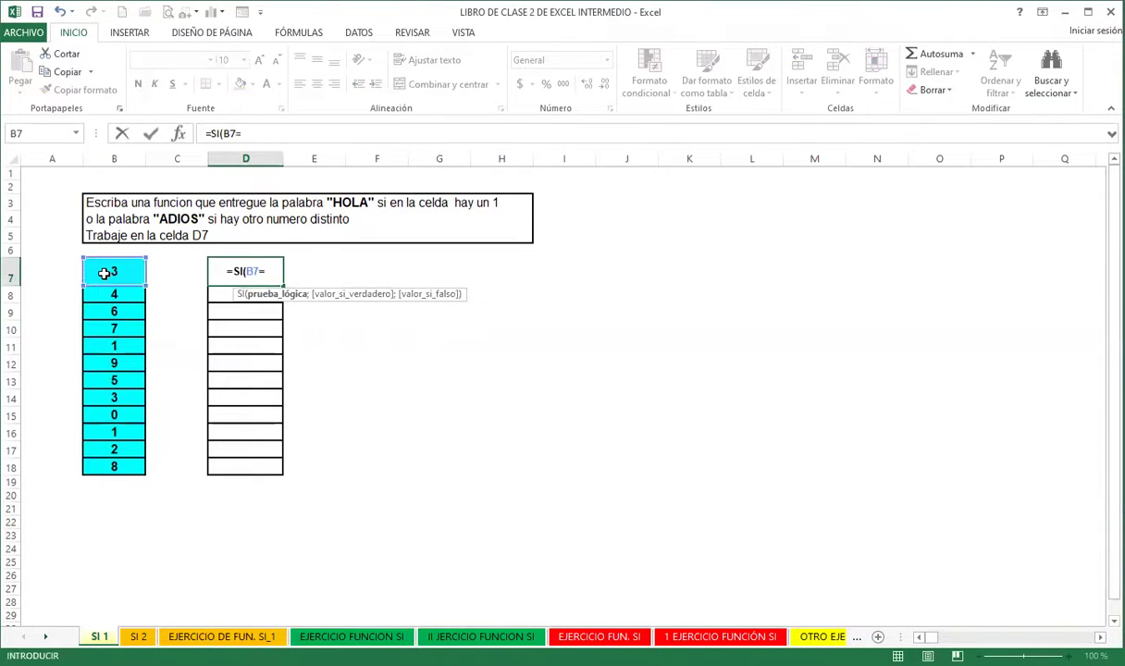
text(1)
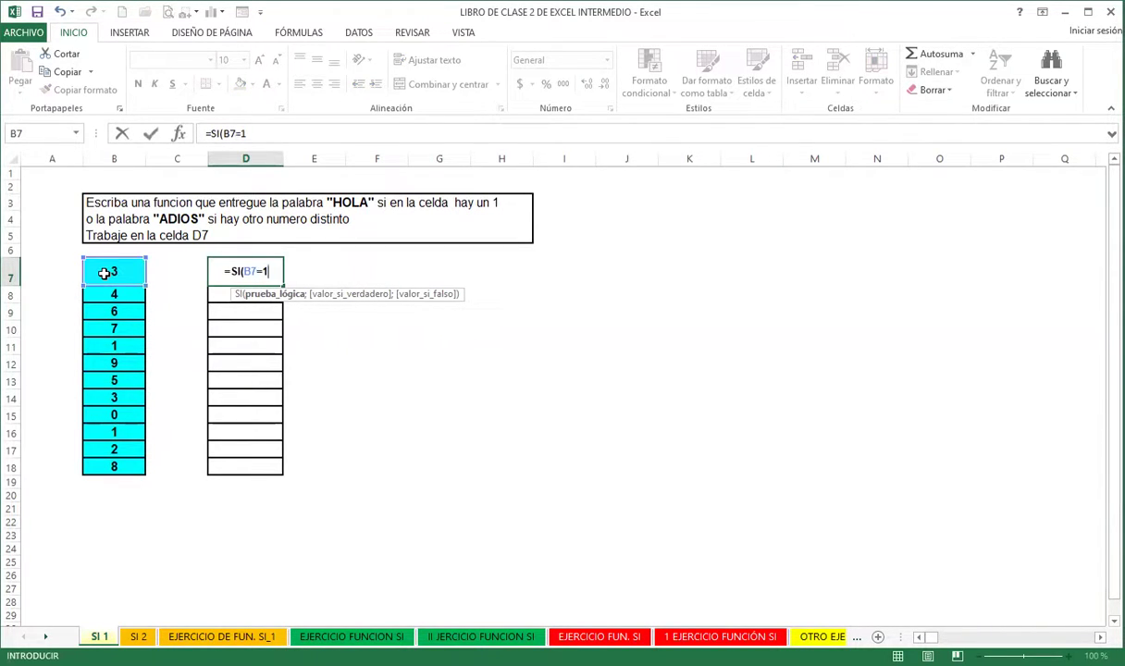
text(;)
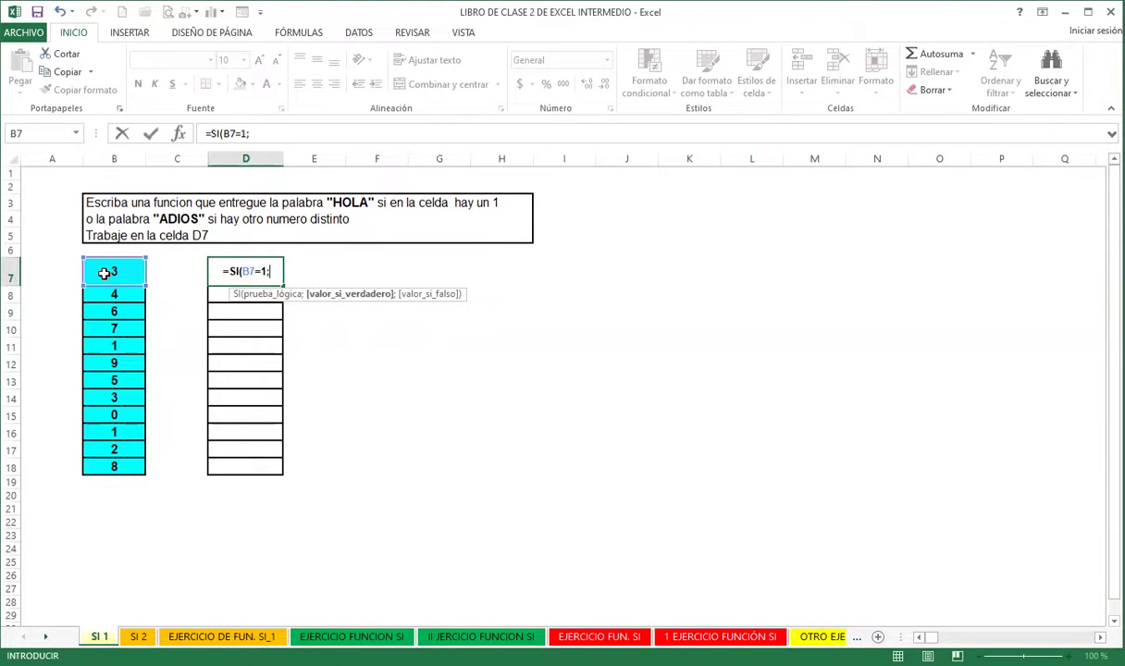
text(")
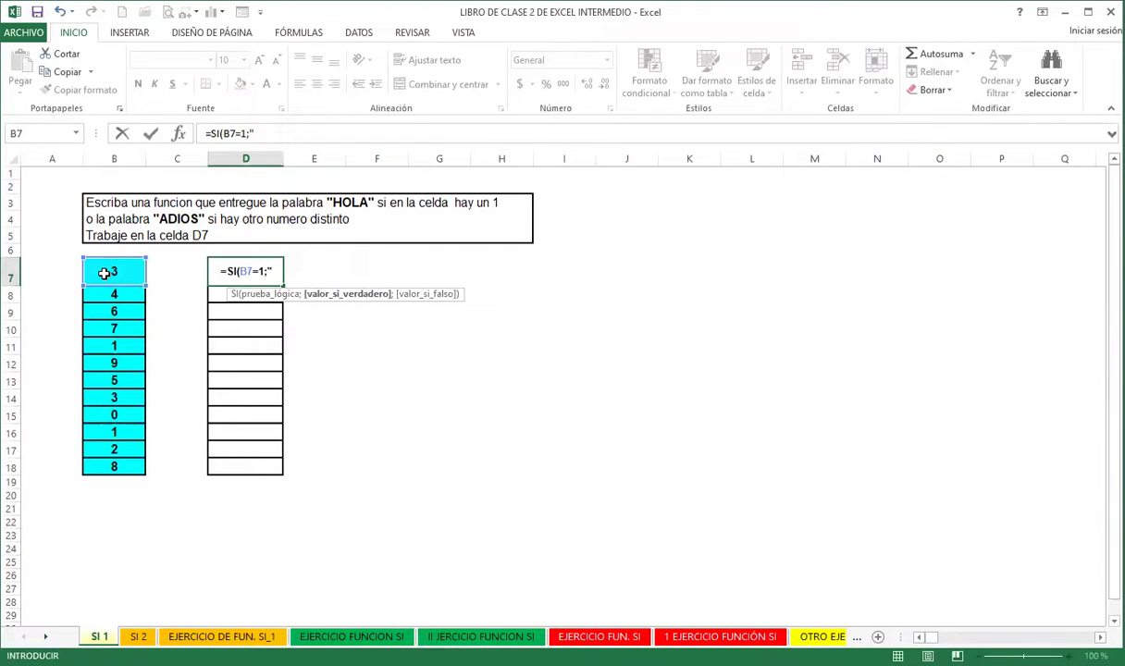
text(HOLA!)
key(BackSpace)
text(")
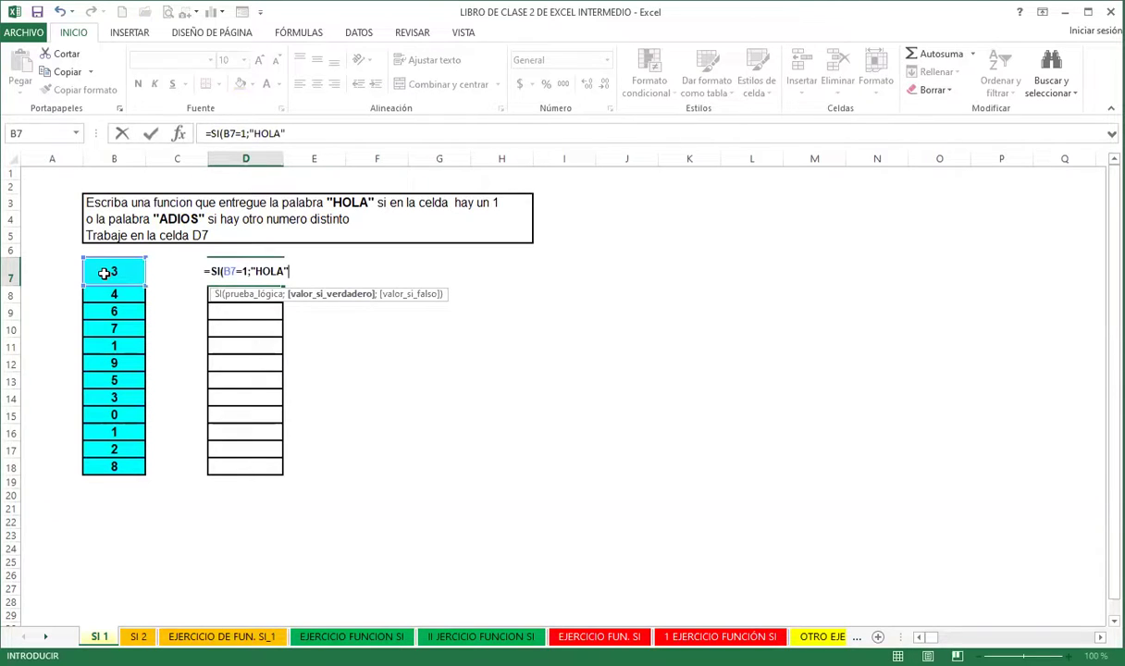
text(;)
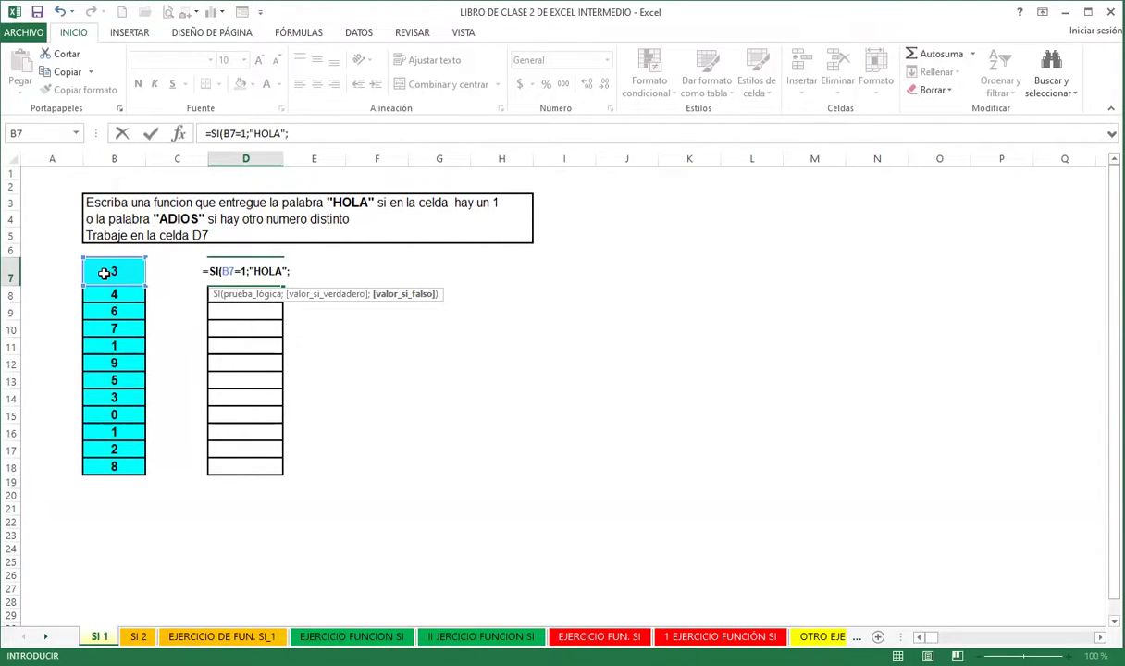
text(")
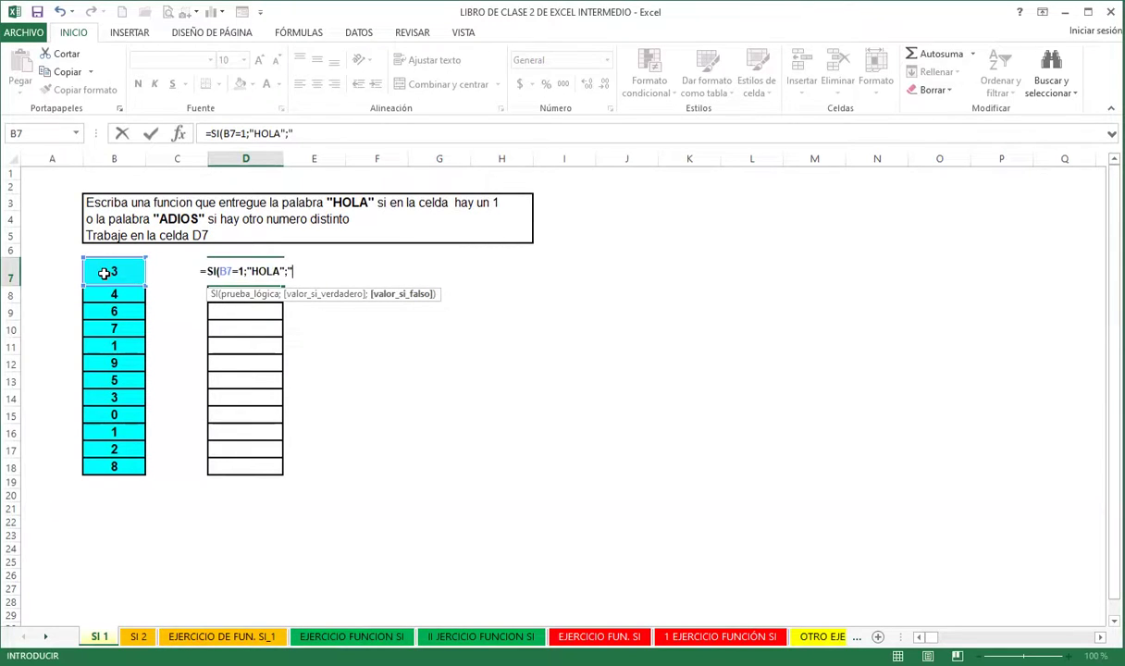
text(ADIOS"))
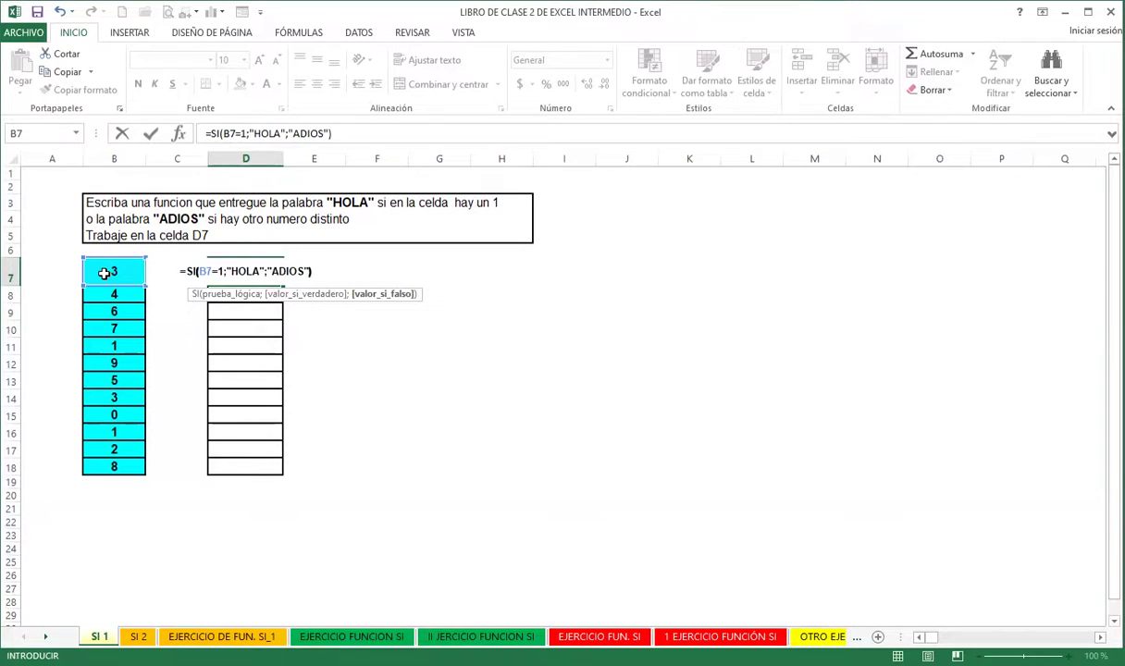
key(Return)
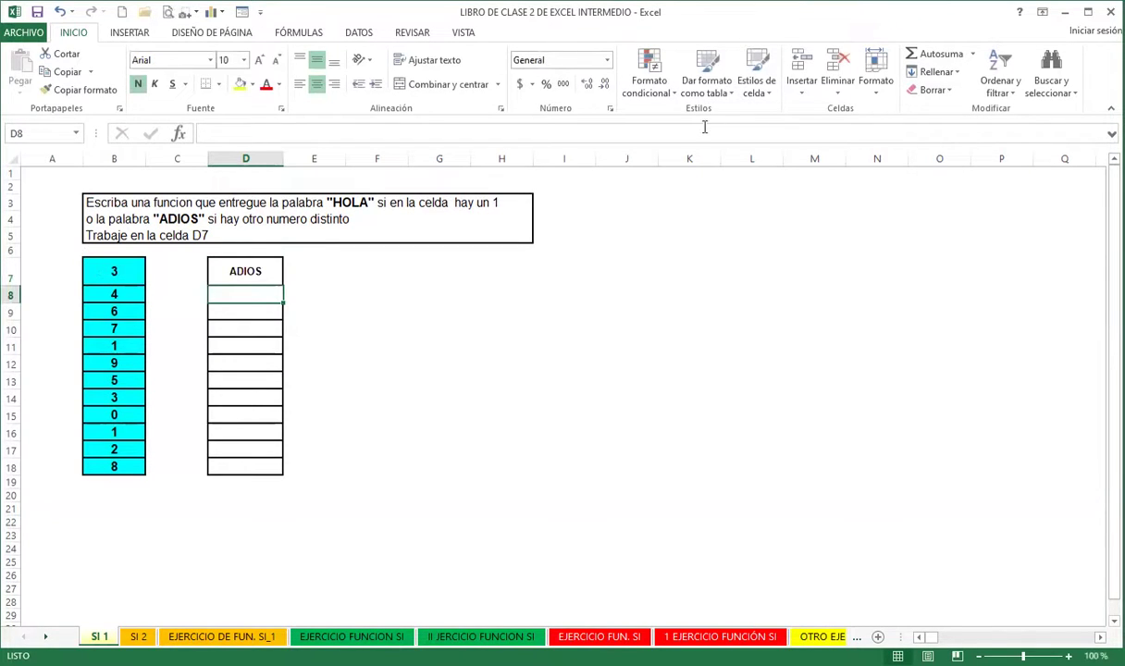
Copy D7's formula down through D18
click(239, 273)
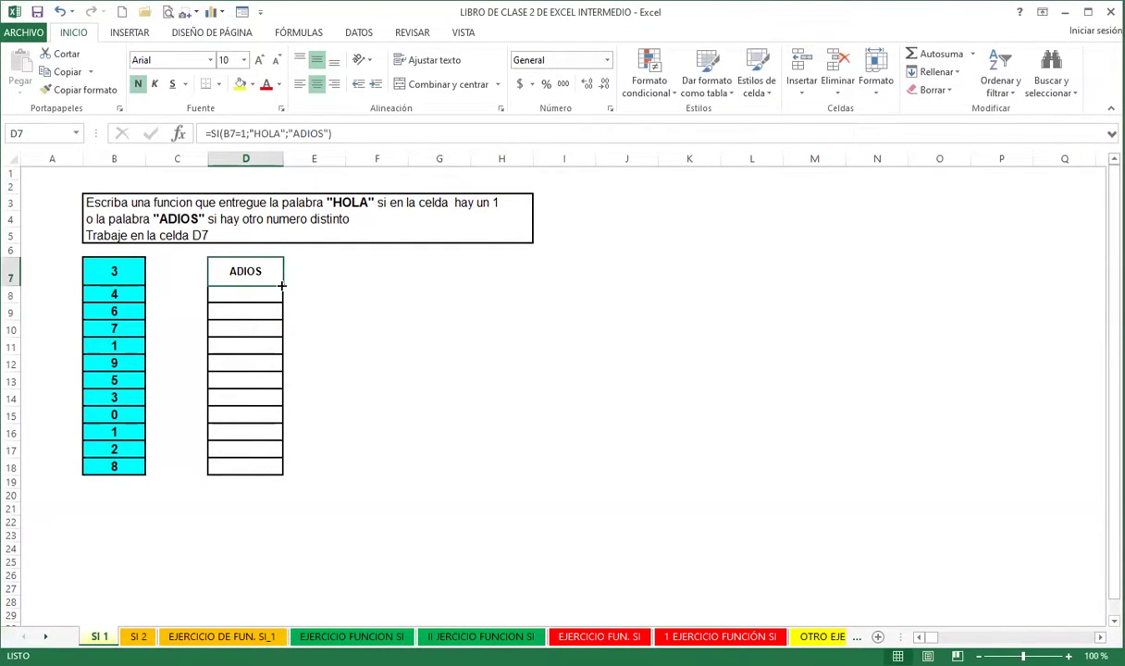
drag(277, 287, 273, 468)
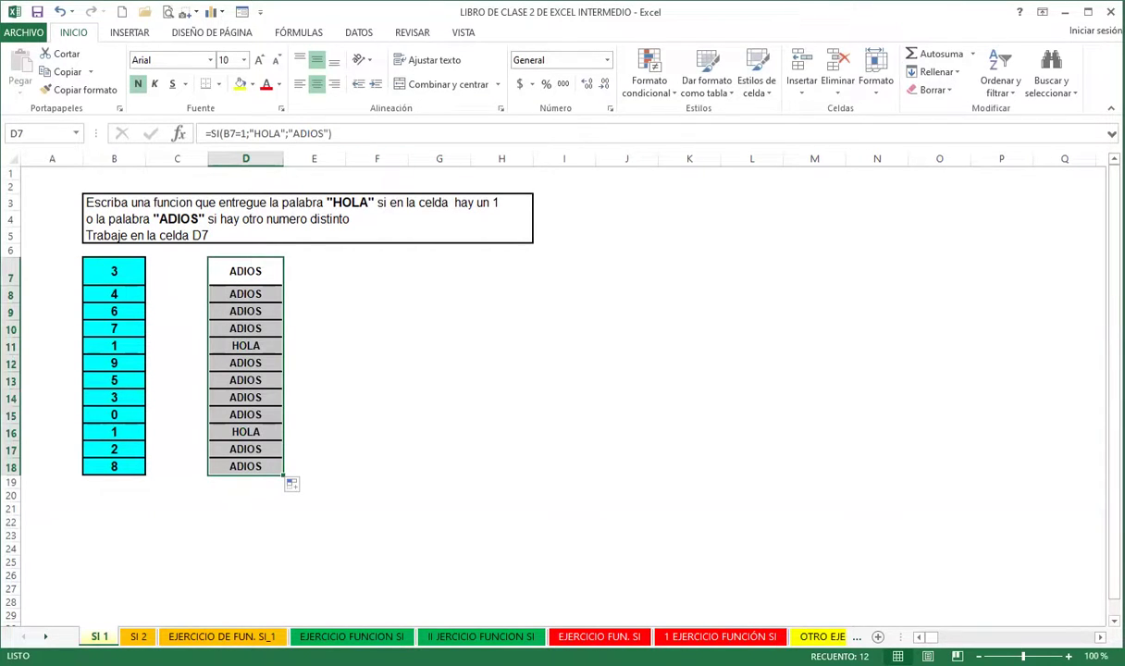
click(121, 346)
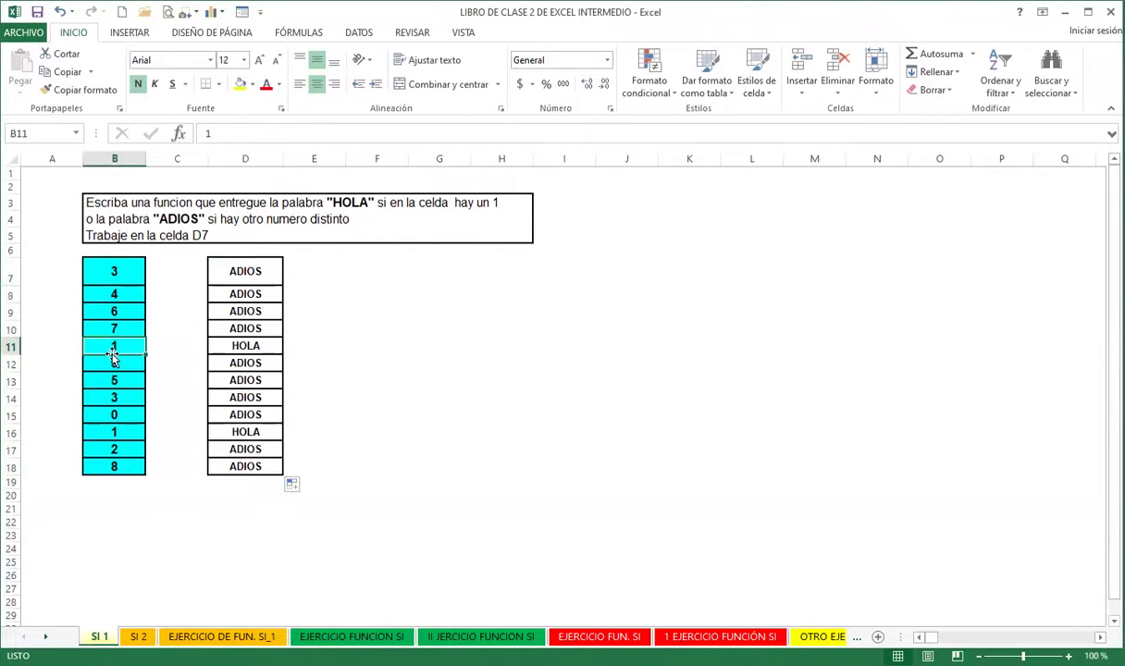
Give the two HOLA results in D11 and D16 a yellow fill
click(265, 347)
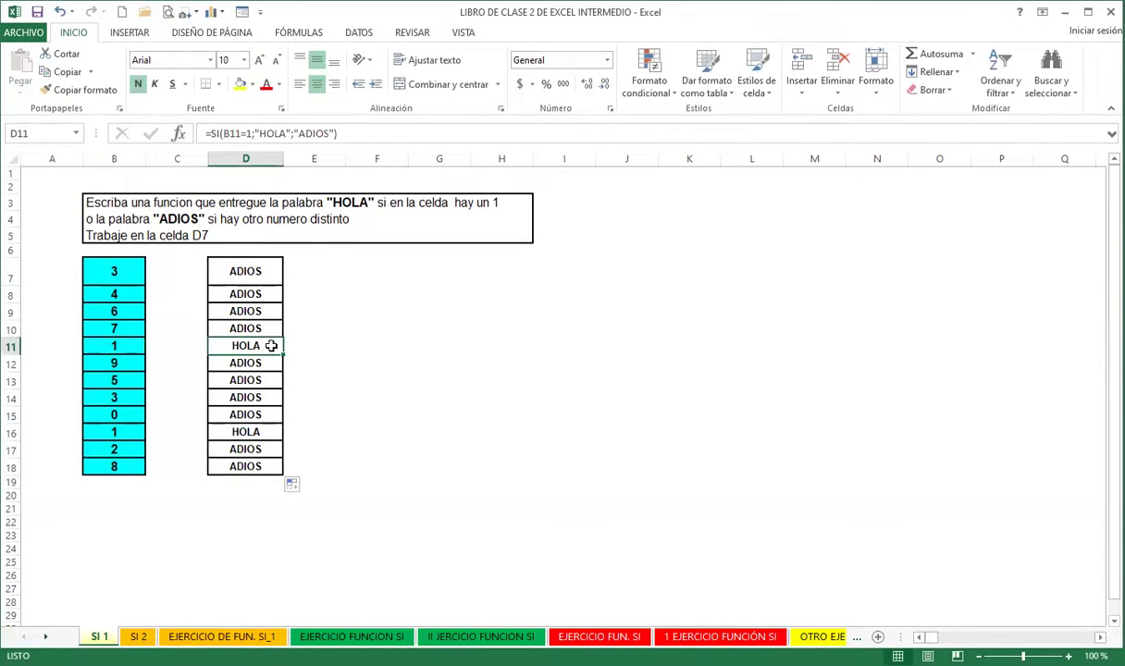
click(238, 84)
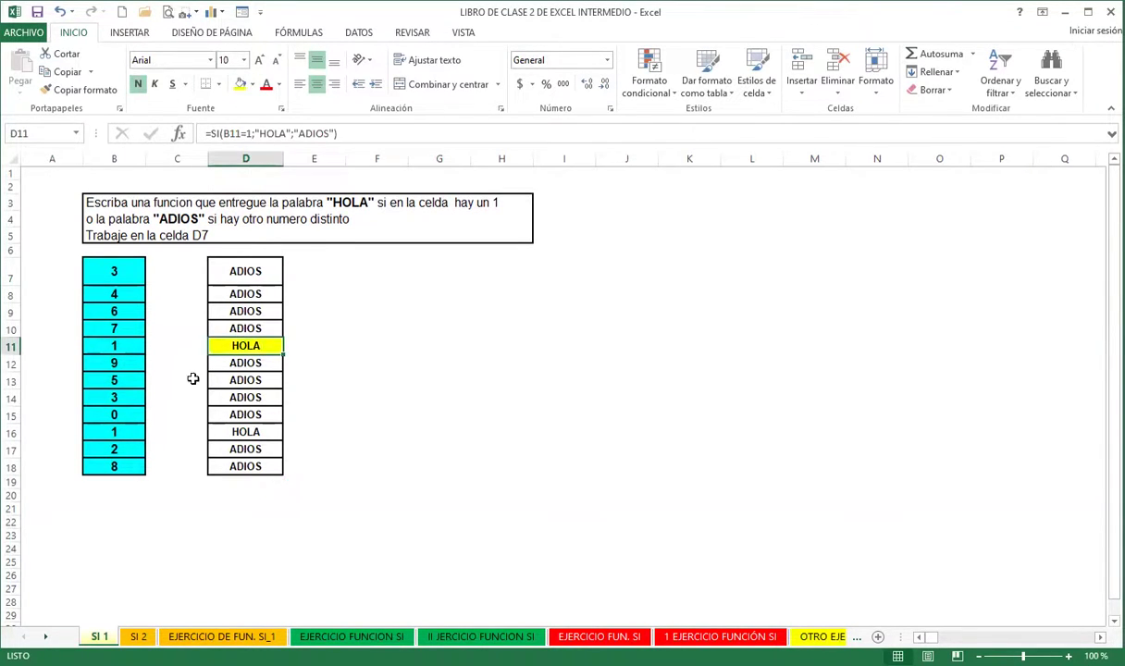
click(115, 432)
click(236, 433)
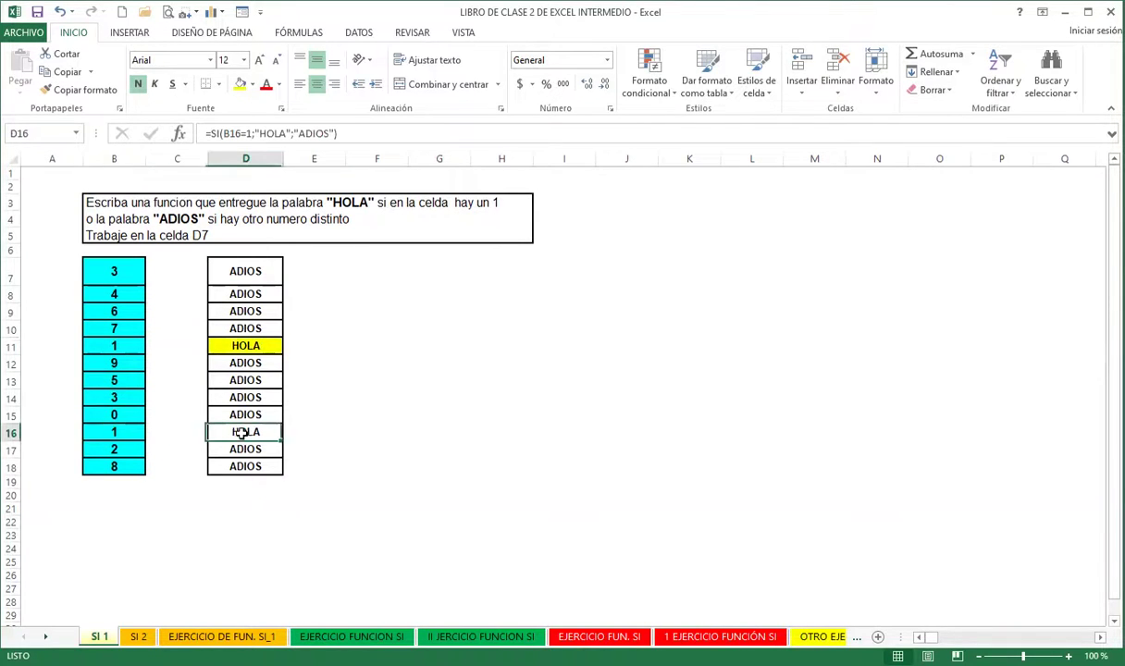
click(239, 84)
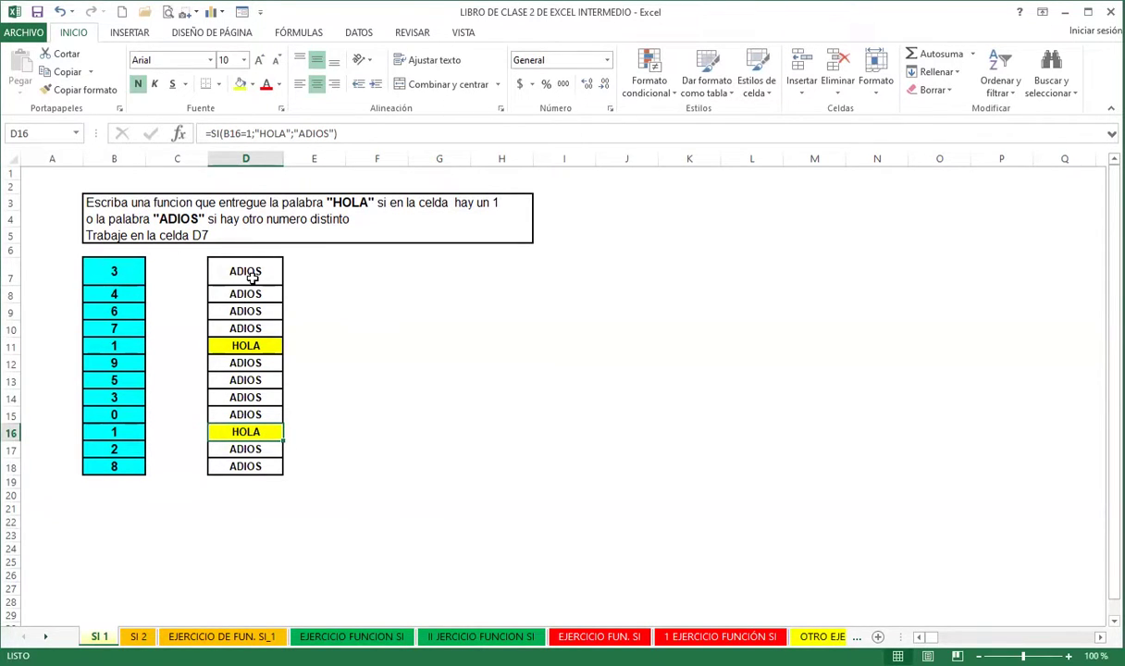
Enter 1 in B7 so D7 shows HOLA, then switch to the SI 2 sheet
click(117, 270)
text(1)
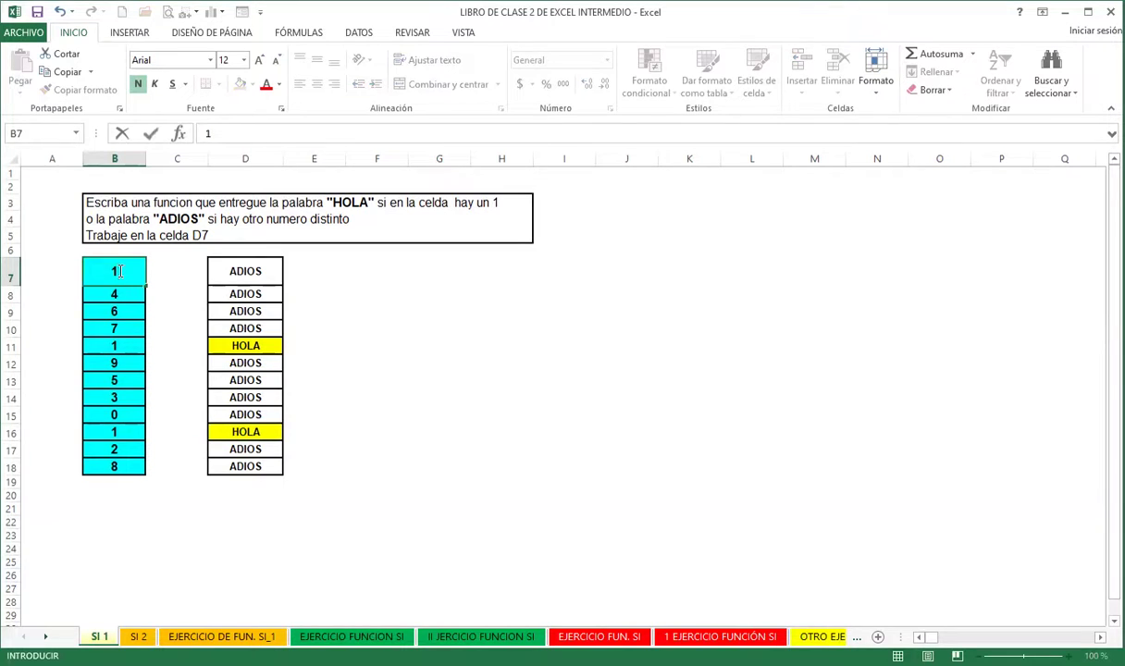
key(Return)
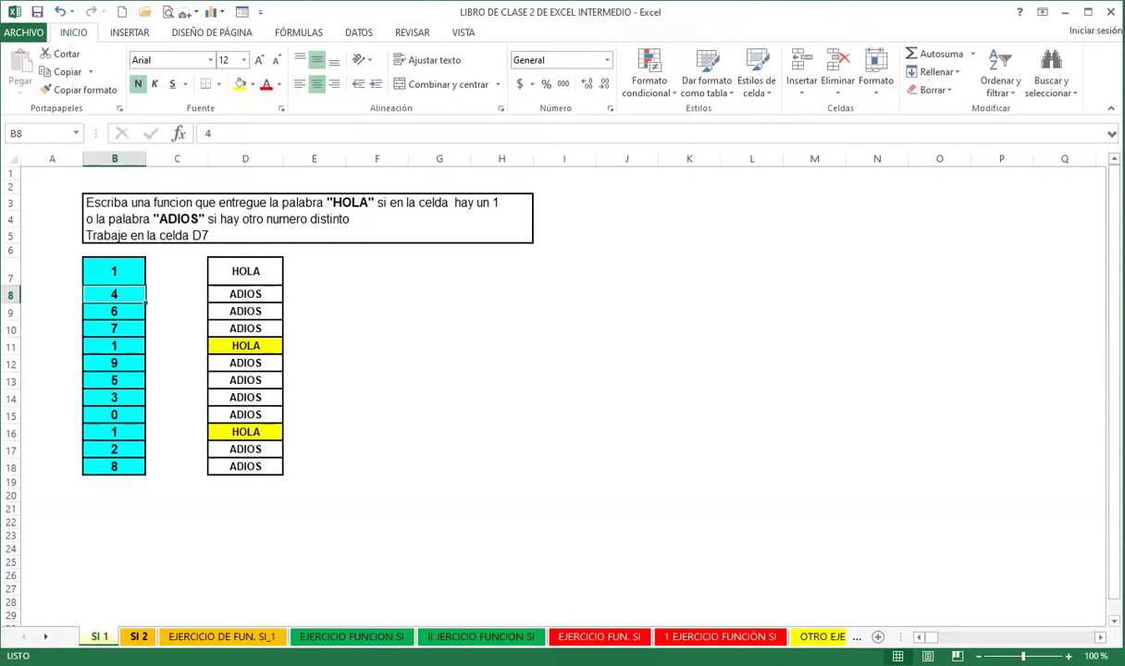
click(138, 636)
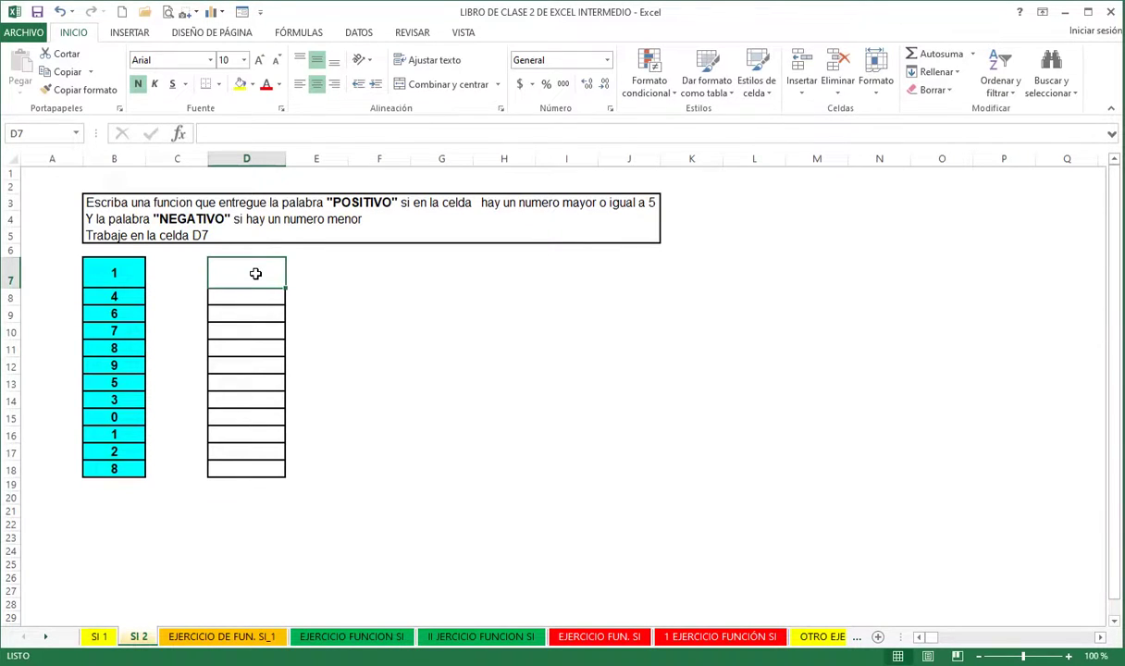
Enter =SI(B7>=5;"POSITIVO";"NEGATIVO") in D7, showing NEGATIVO for the value 1
text(=)
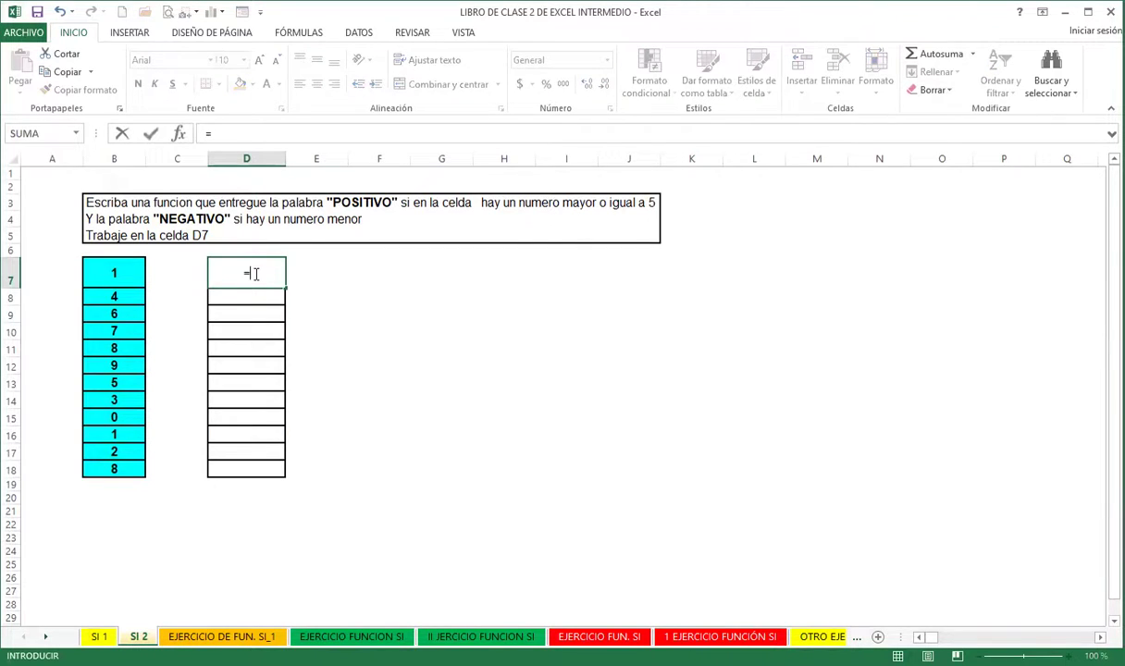
text(SI)
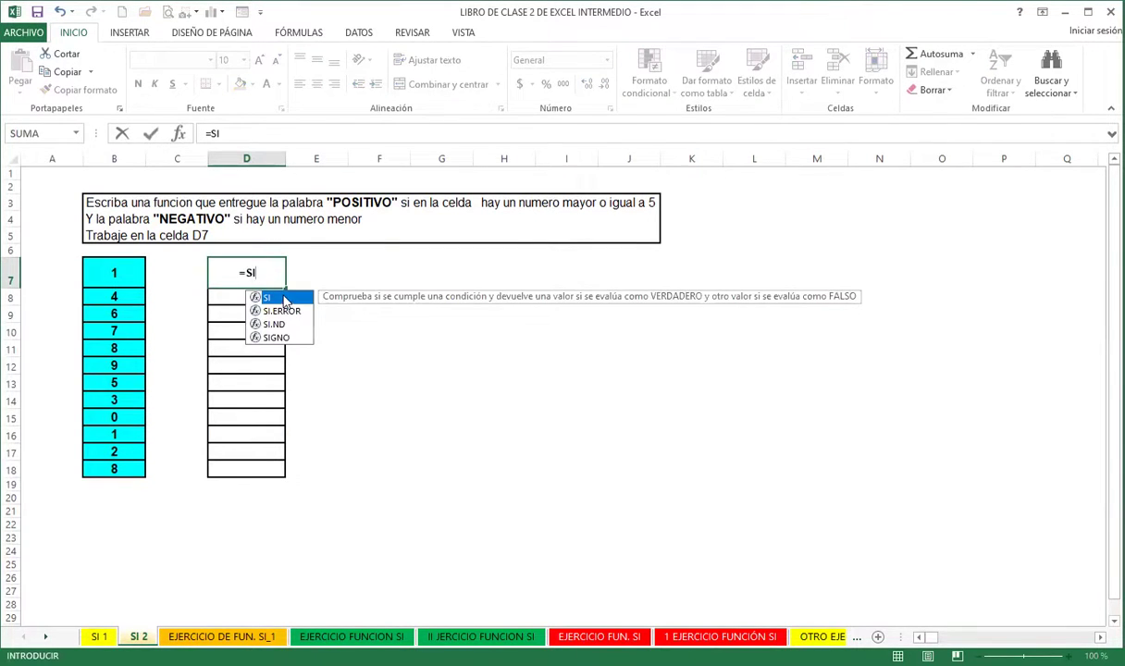
text(()
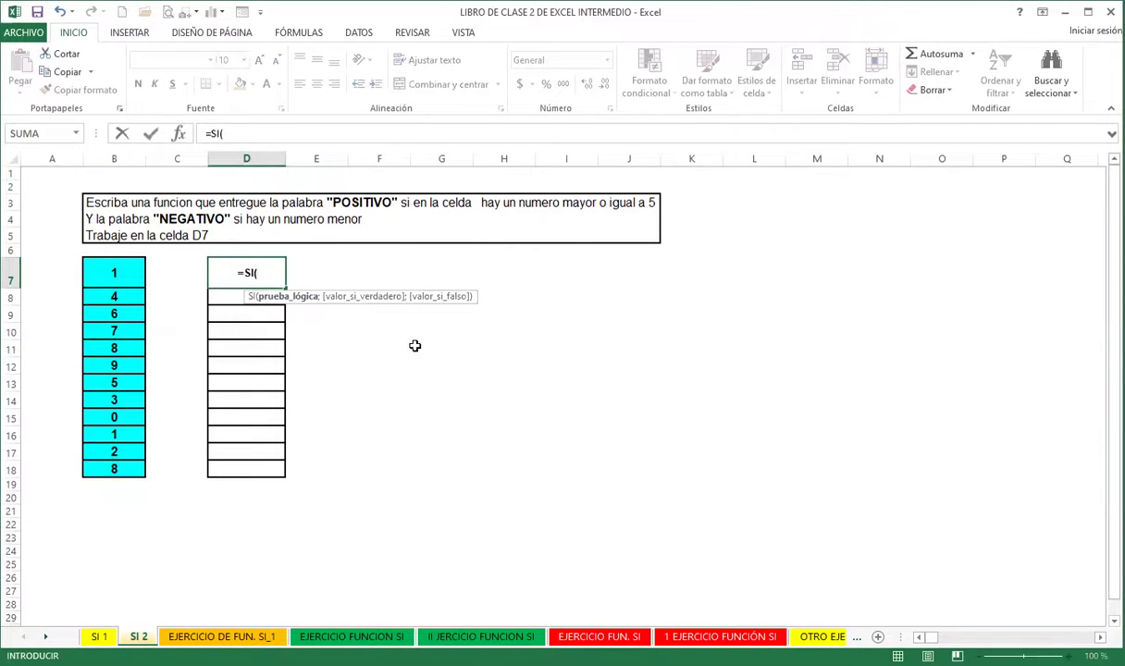
click(110, 276)
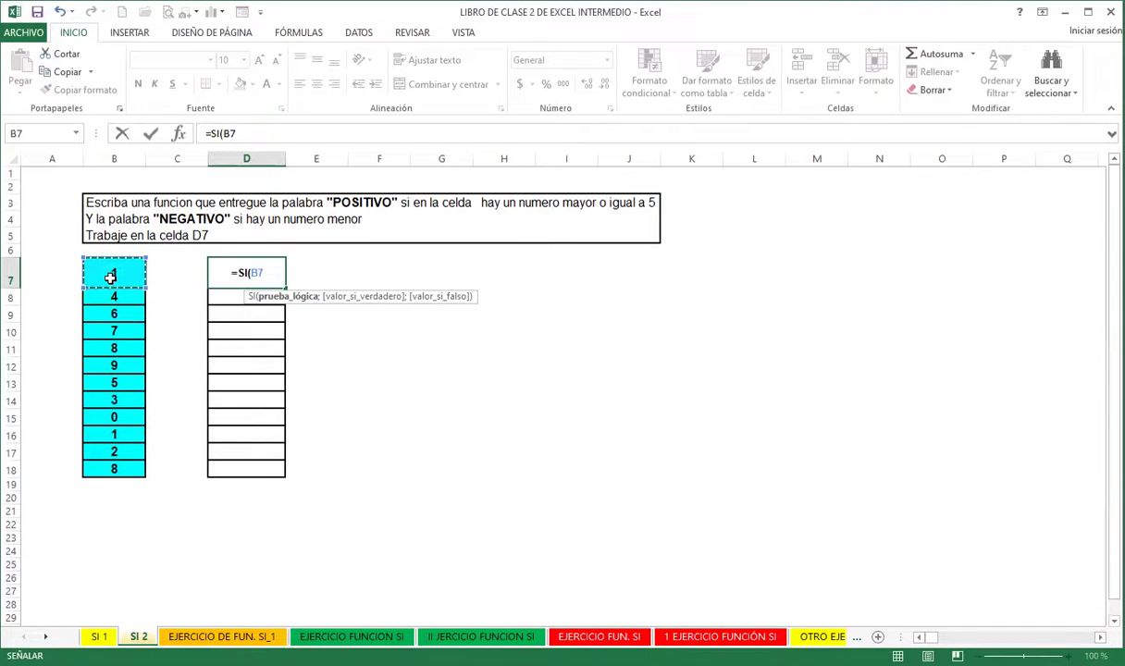
text(>)
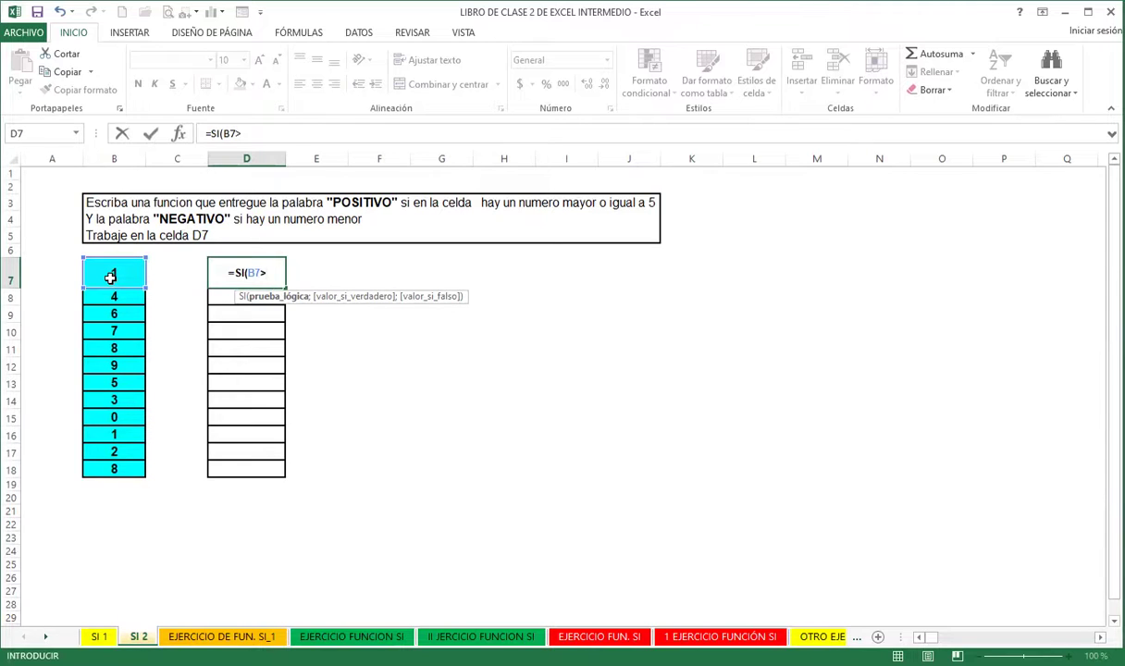
text(=)
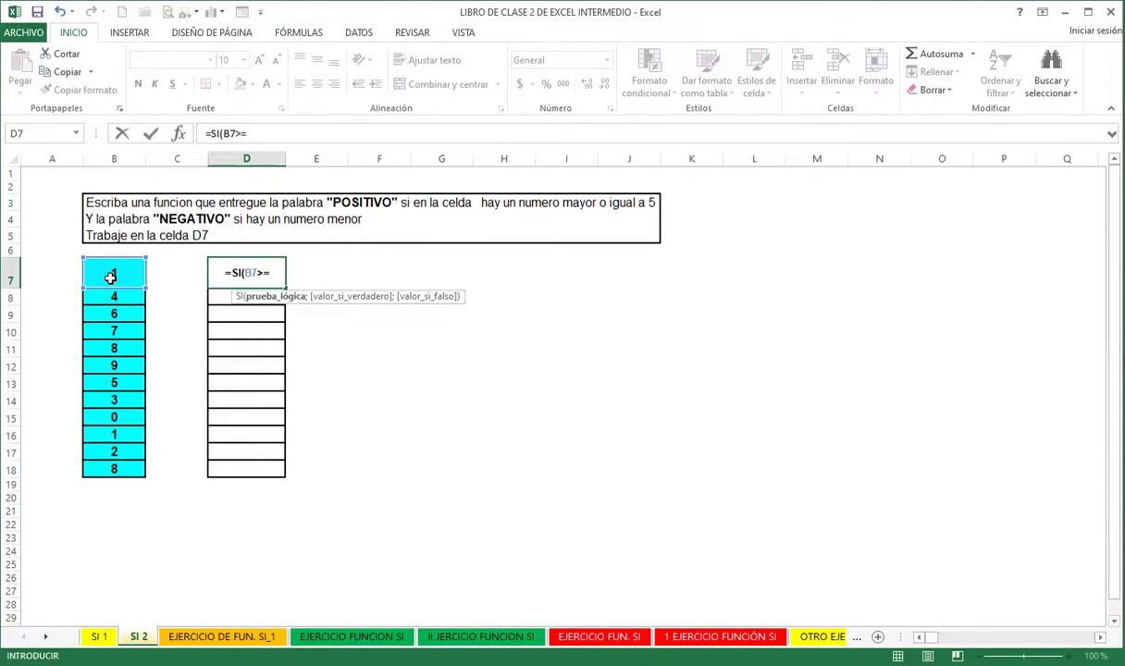
text(5)
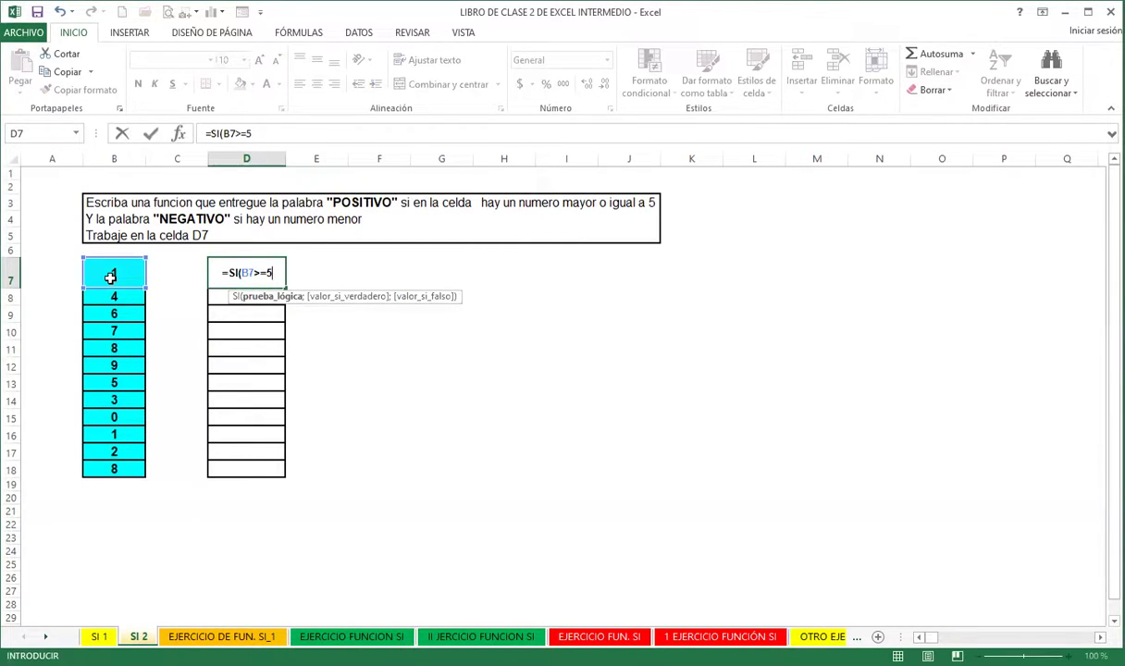
text(;)
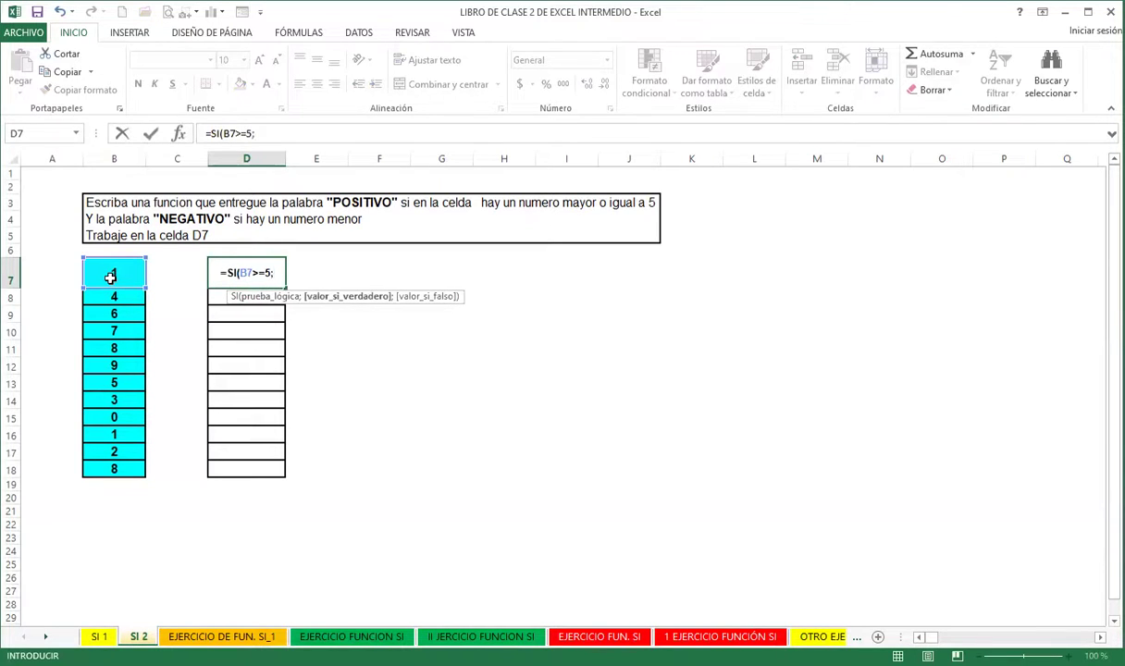
text(")
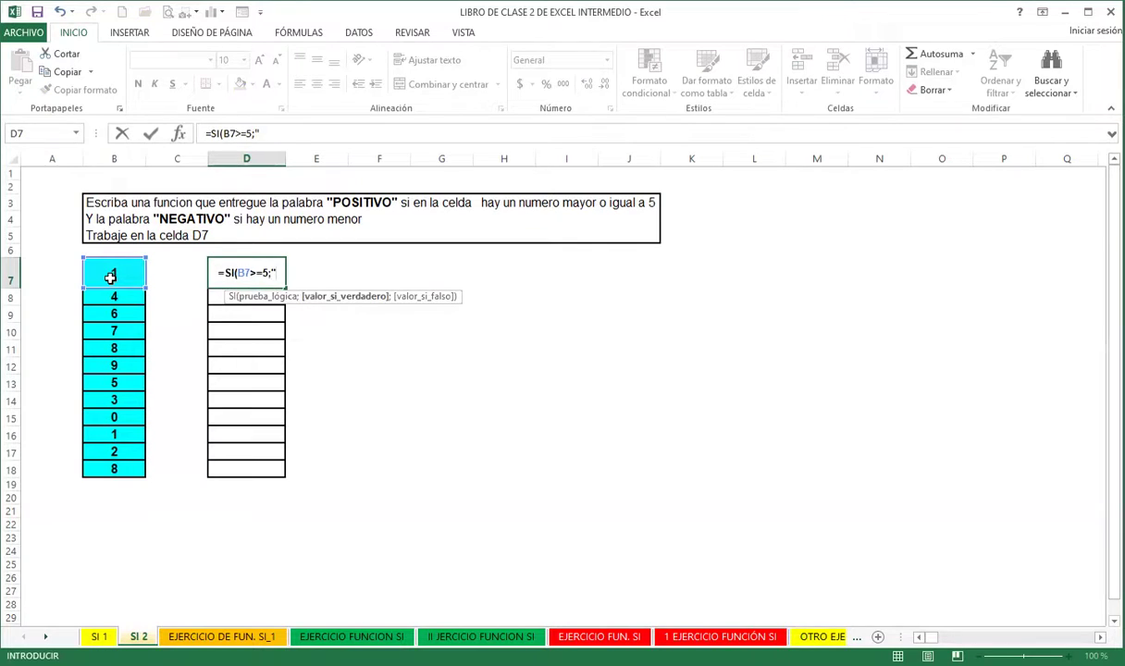
text(POSITIVO";)
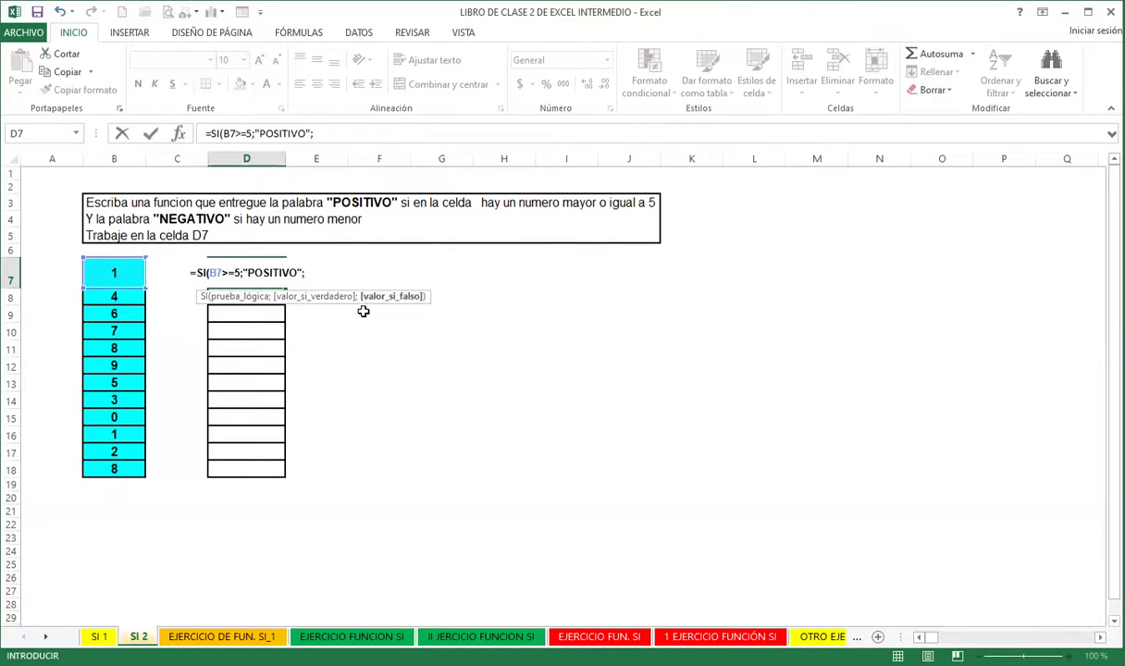
text(")
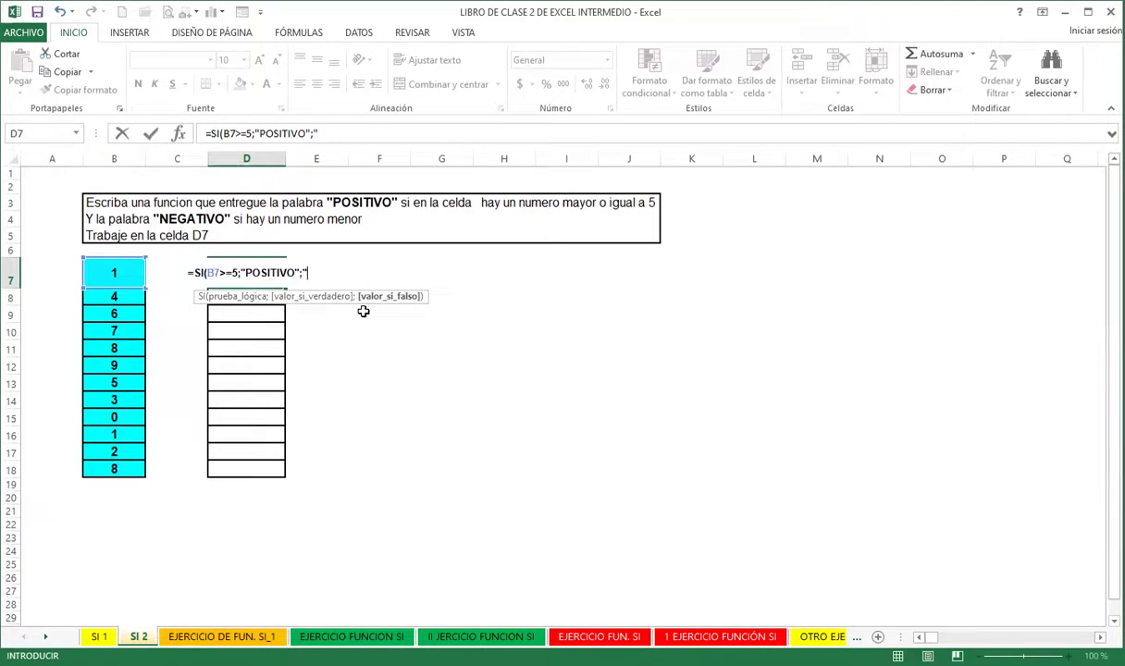
text(NEGATIVO"))
key(Return)
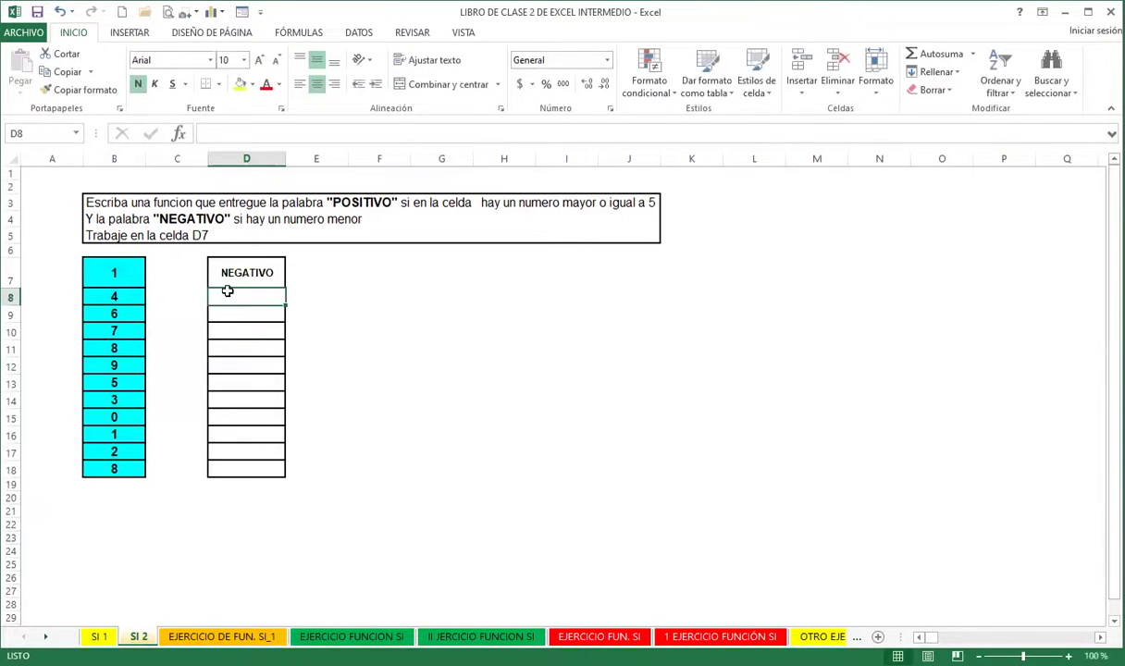
Copy D7's POSITIVO/NEGATIVO formula down through D18
click(219, 263)
drag(285, 287, 255, 469)
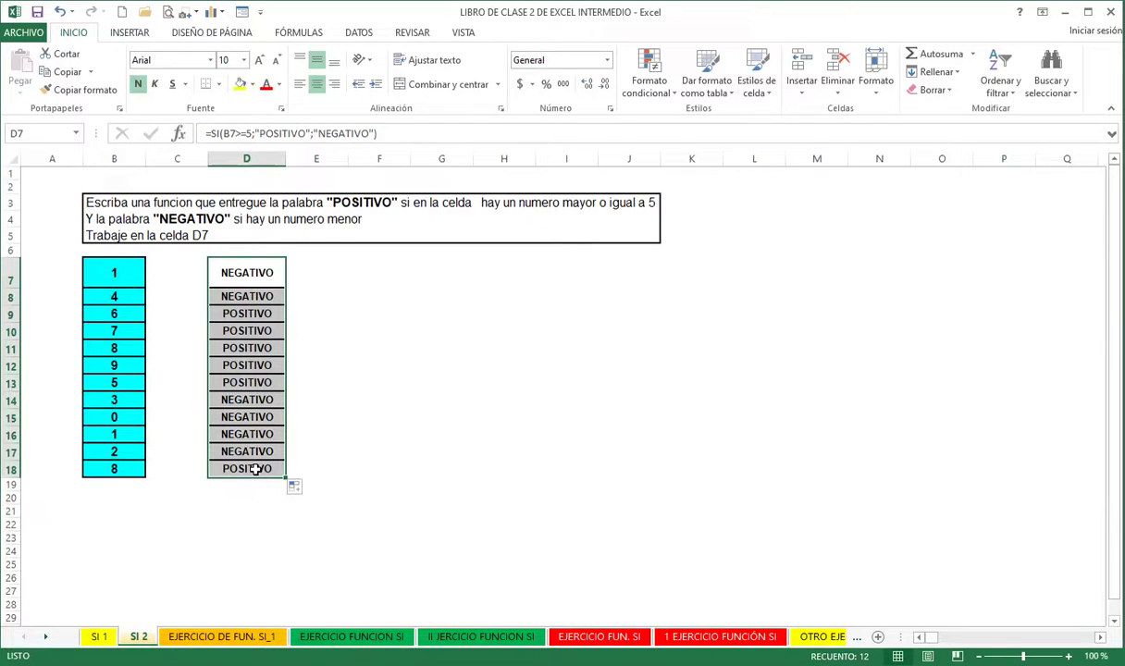
click(239, 332)
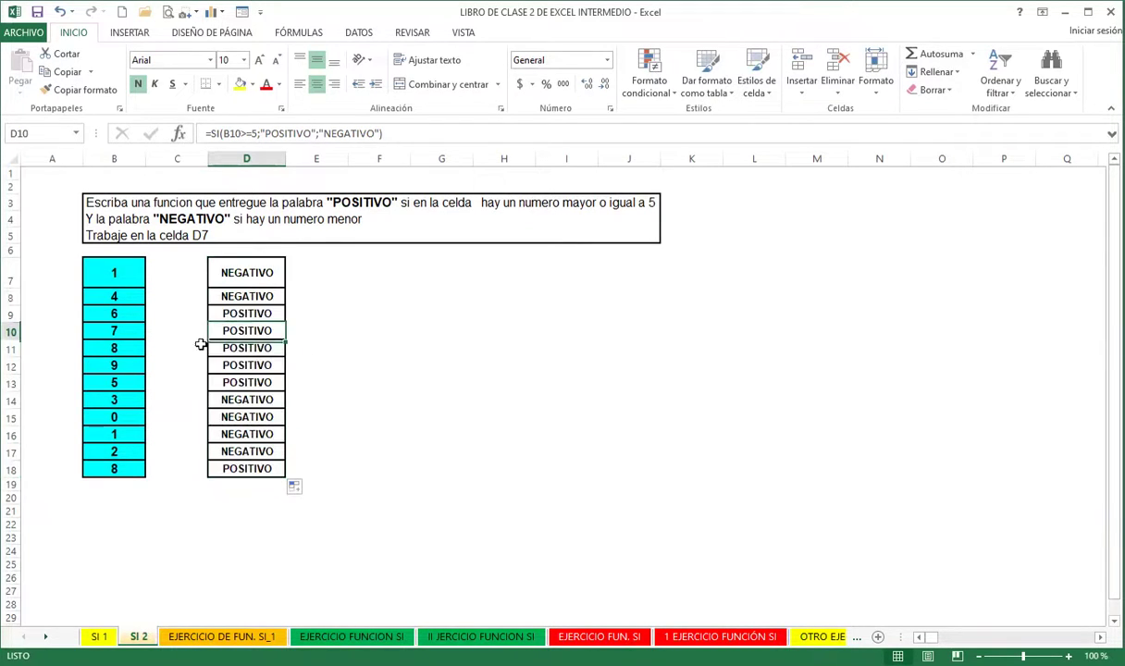
Change B13 from 5 to 4 so D13 reads NEGATIVO
click(122, 383)
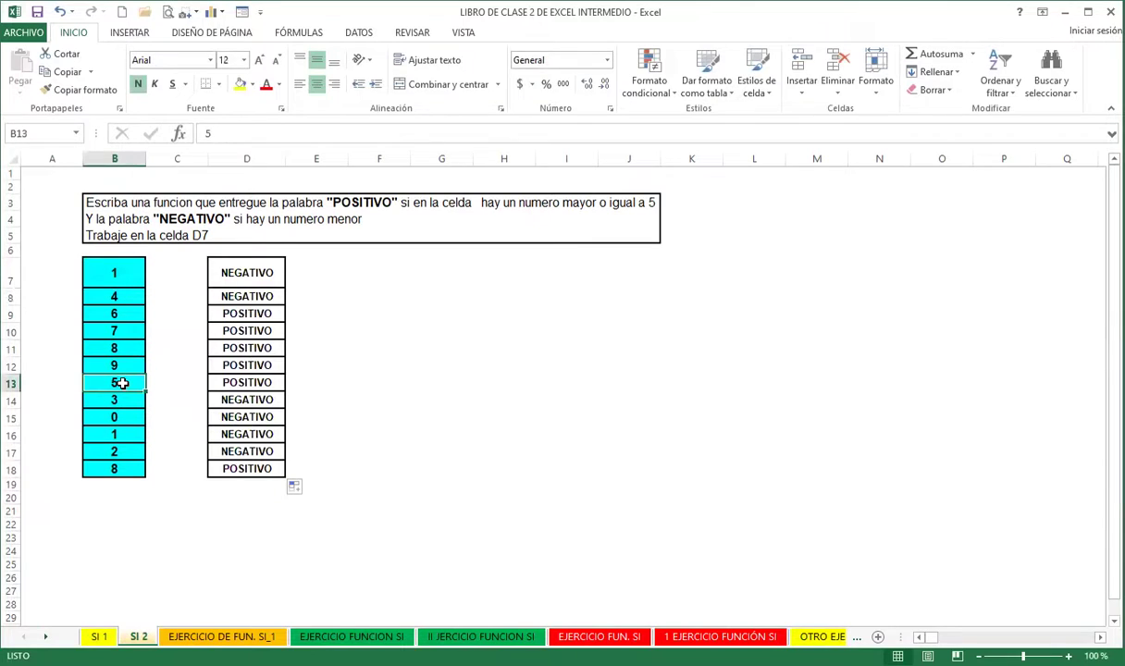
text(4)
key(Return)
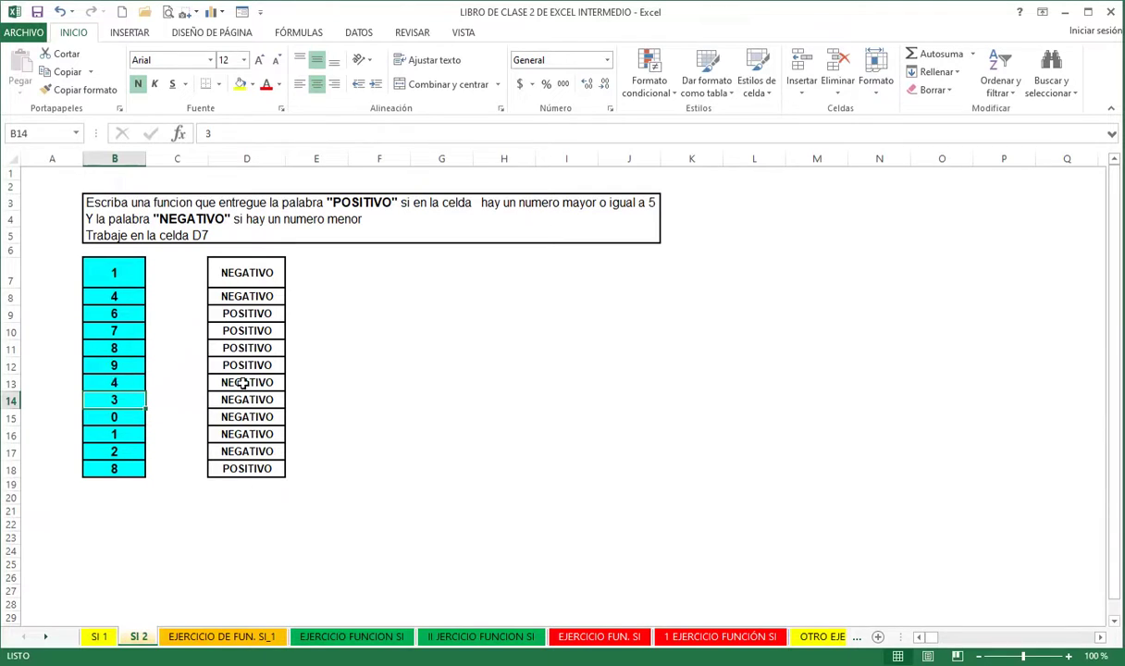
click(251, 272)
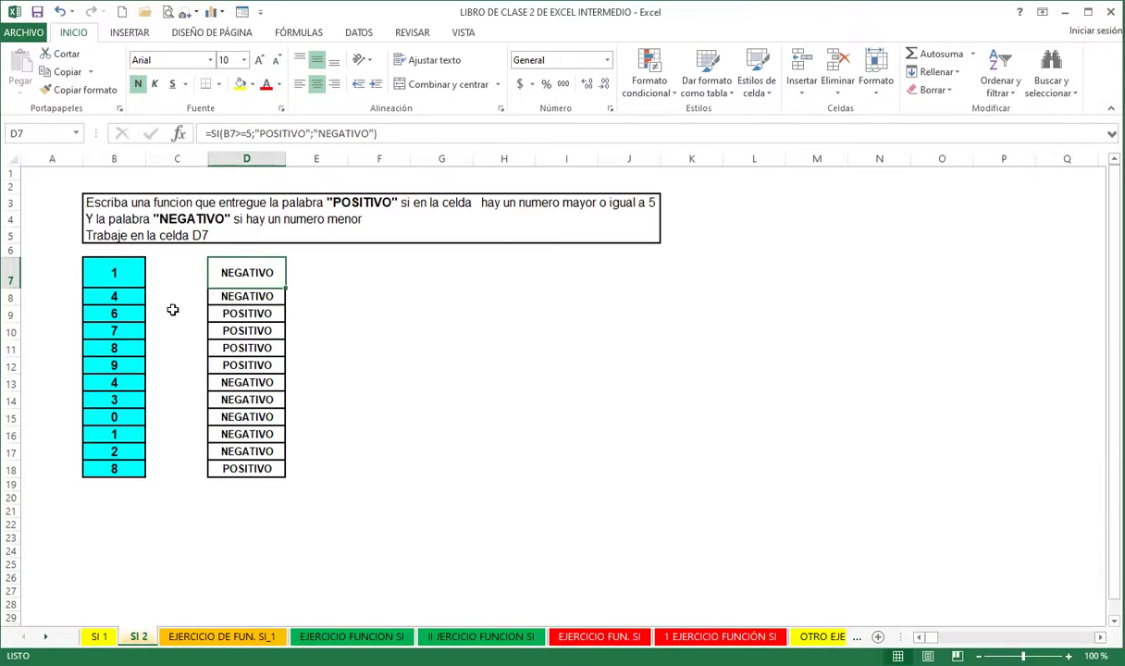
click(499, 264)
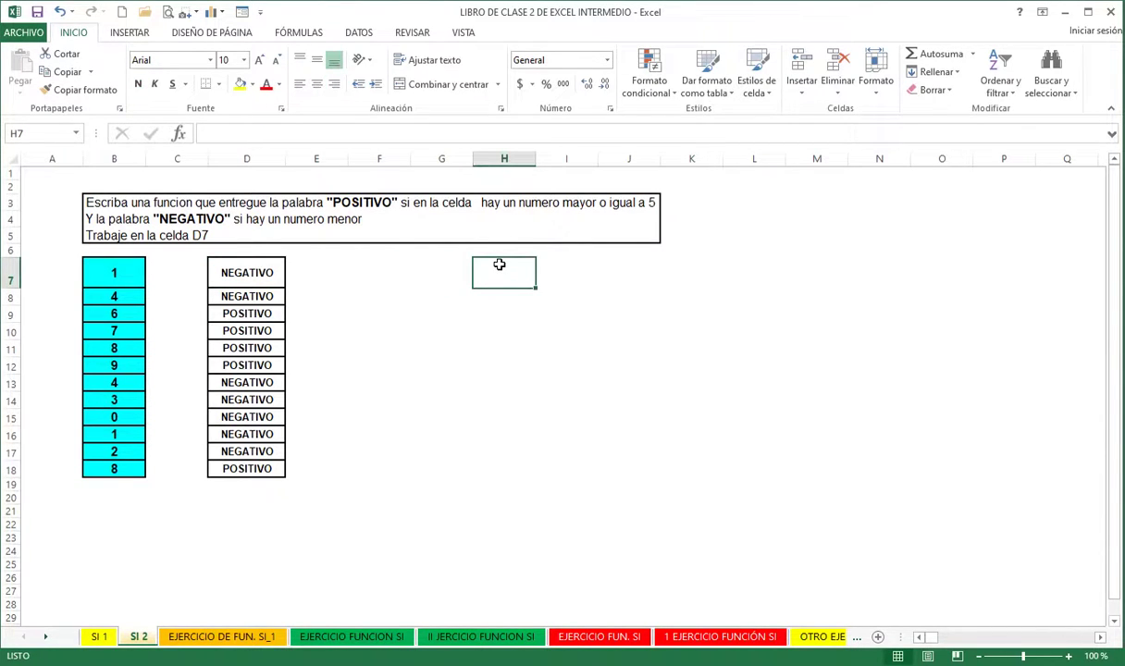
Note a greater-than sign in H7 and a less-than sign in H8
text(>)
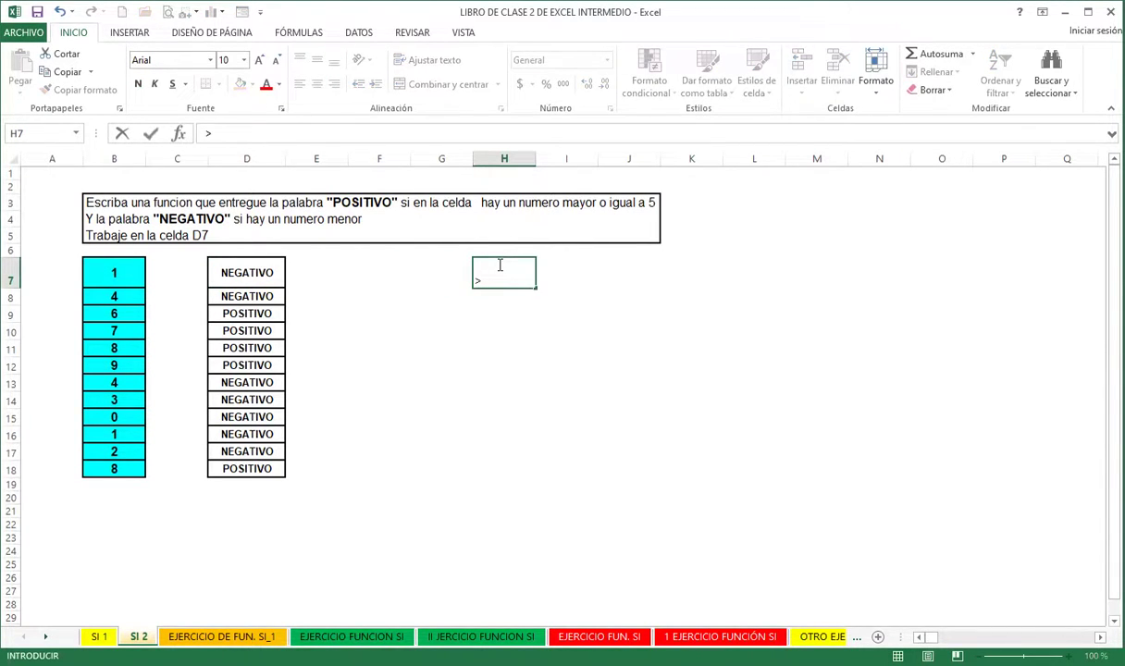
key(Return)
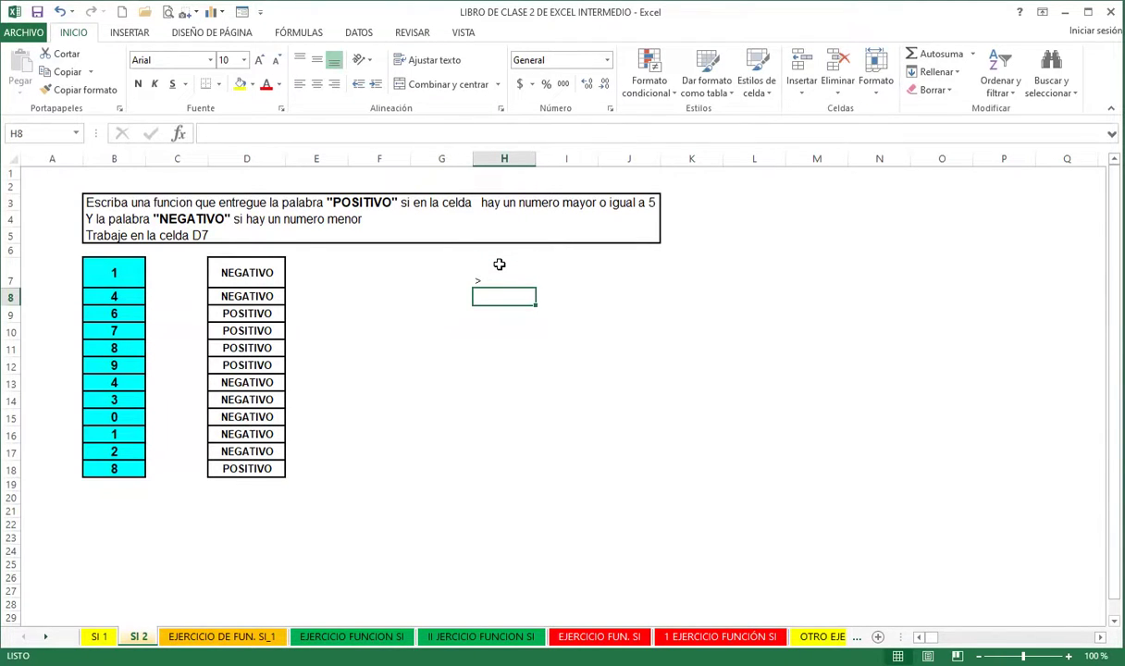
text(<)
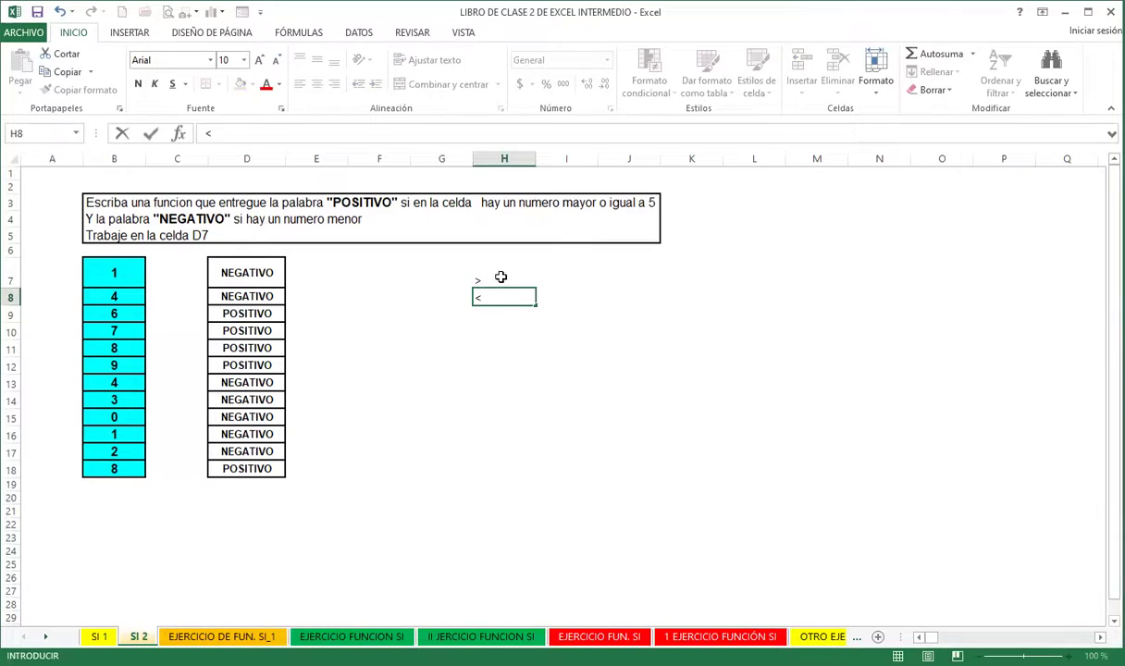
Clear the H7:H8 notes and switch to the EJERCICIO DE FUN. SI_1 sheet
drag(498, 279, 505, 297)
key(Delete)
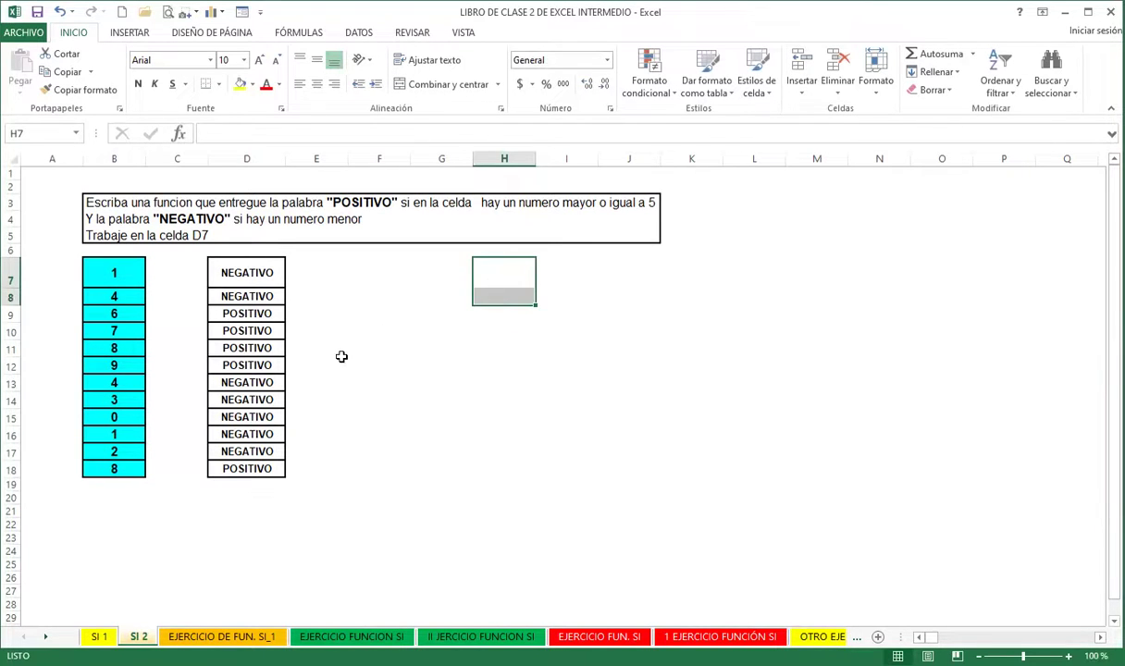
click(342, 356)
click(221, 637)
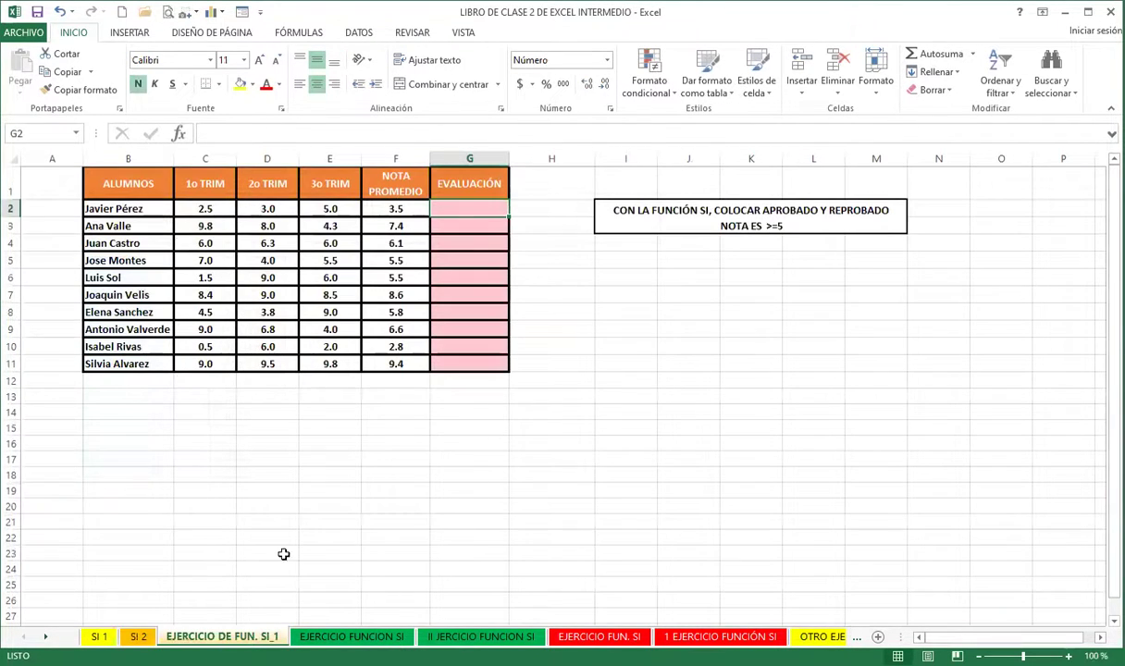
click(490, 476)
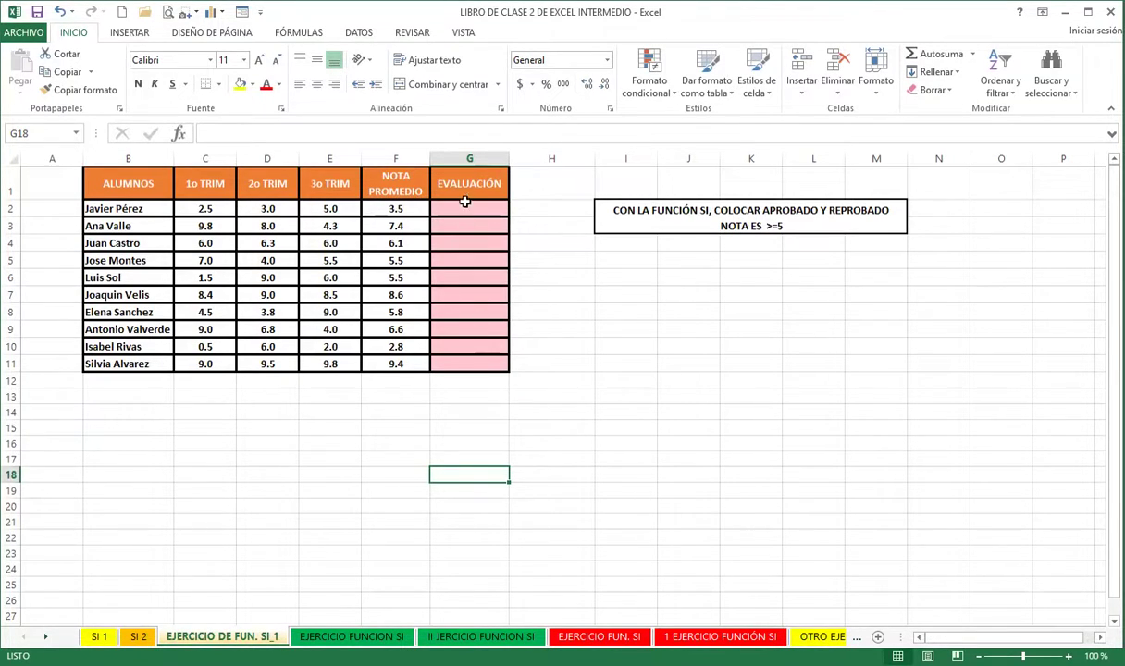
Enter =SI(F2>=5;"APROBADO";"RESPROBADO") in G2, showing RESPROBADO for the 3.5 average
click(462, 208)
text(=)
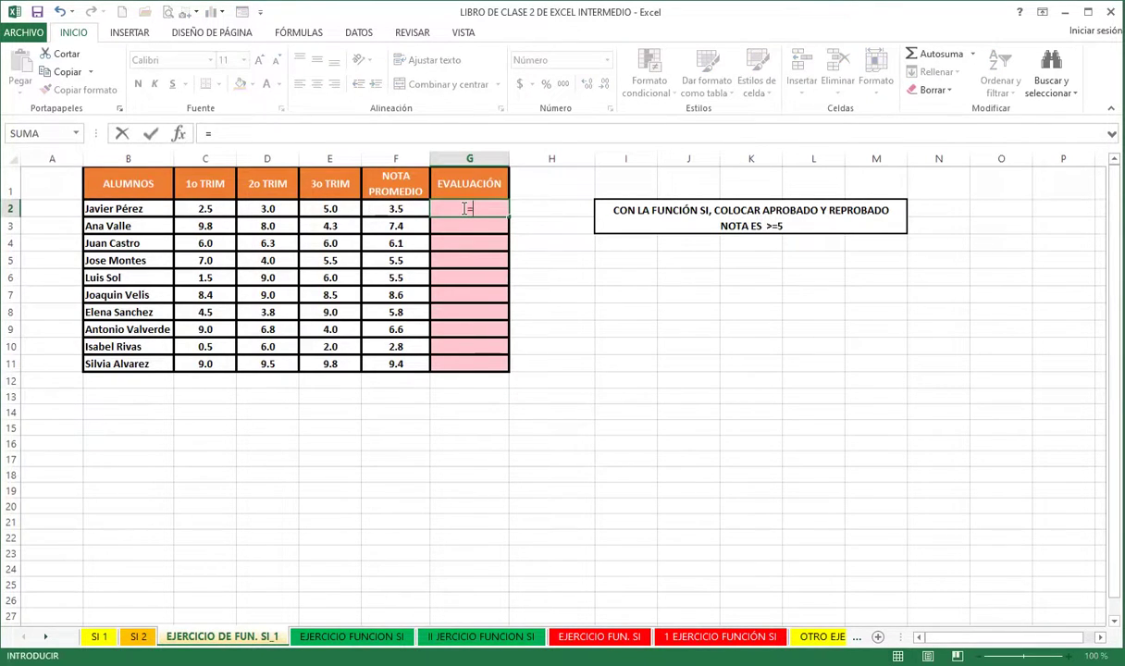
text(SI)
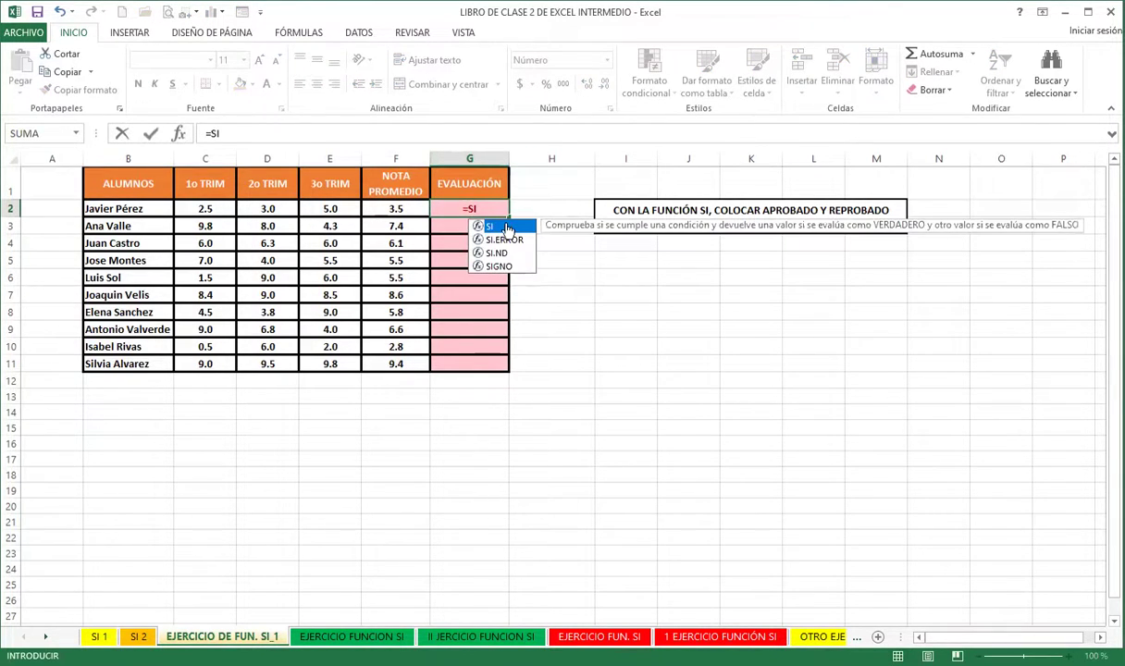
double_click(507, 229)
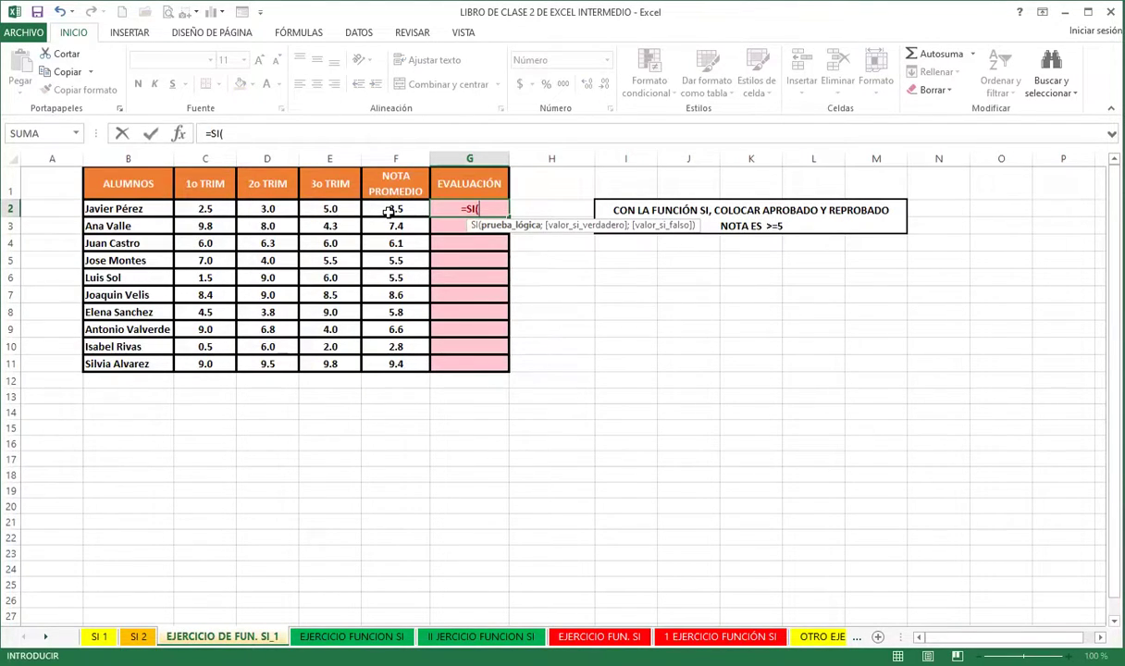
click(393, 208)
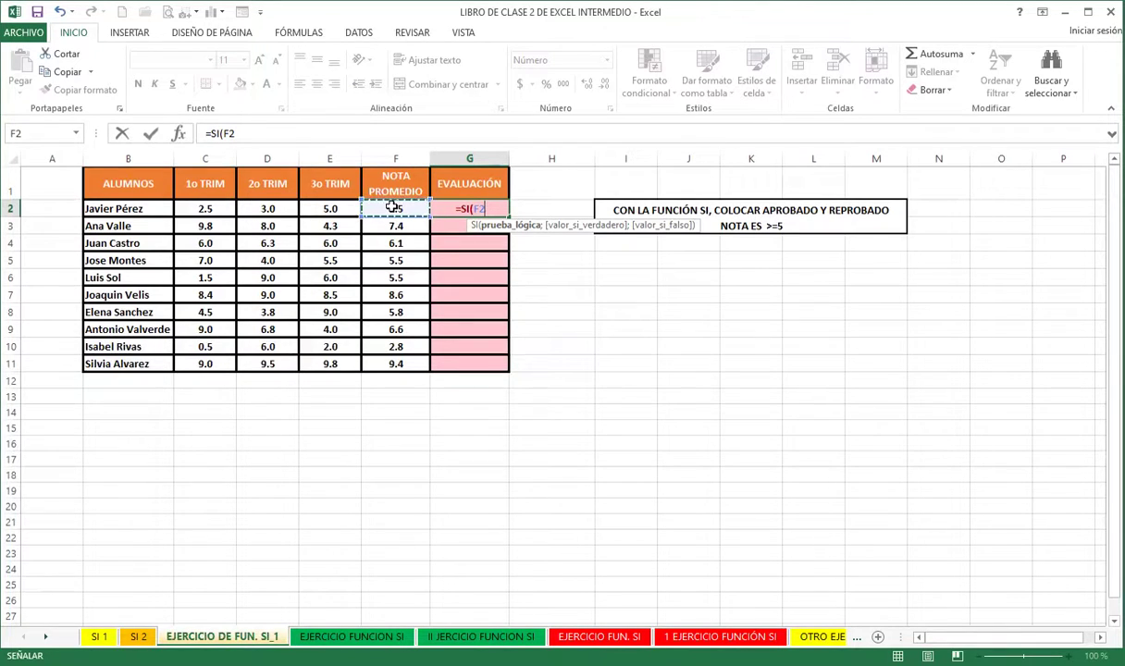
text(>=)
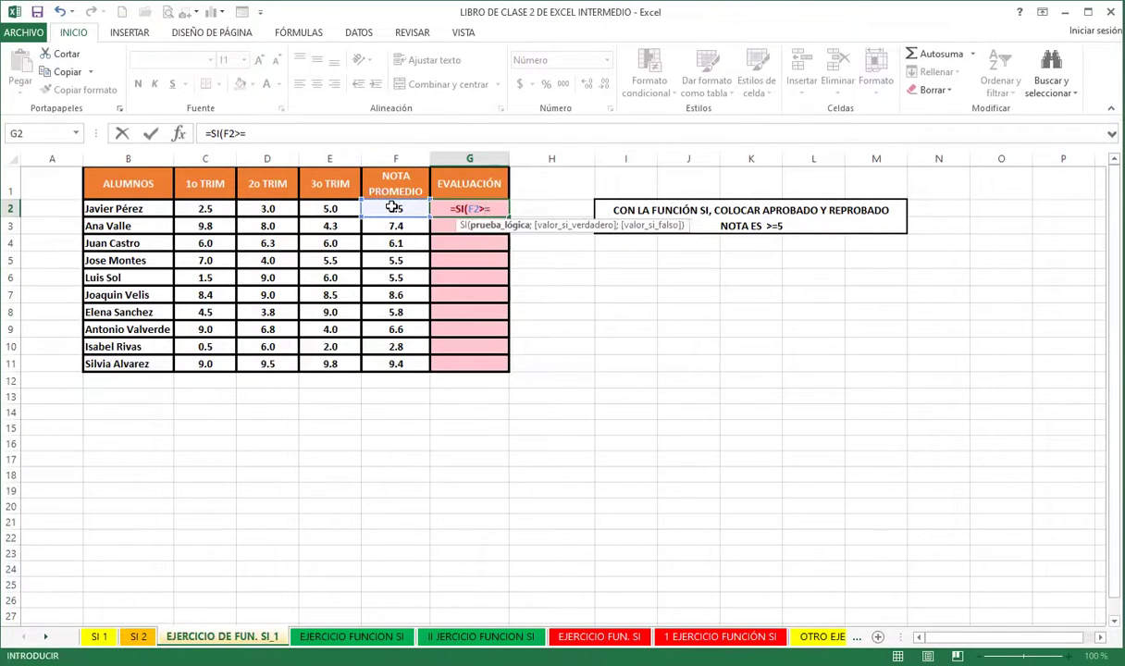
text(5;")
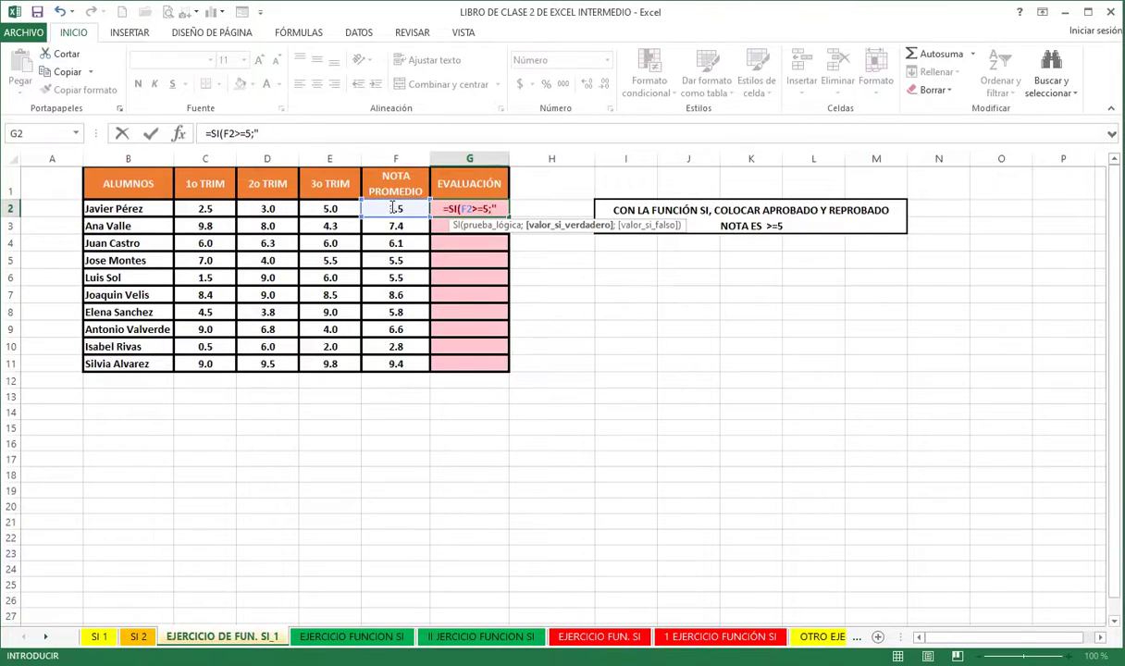
text(APROBADO")
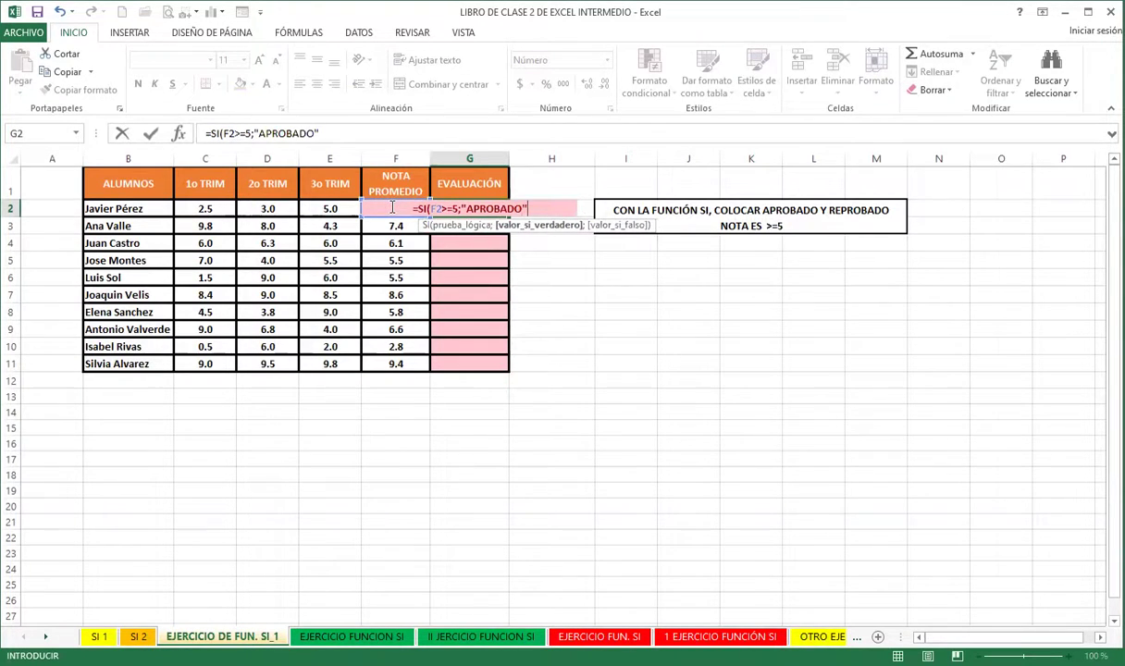
text(;)
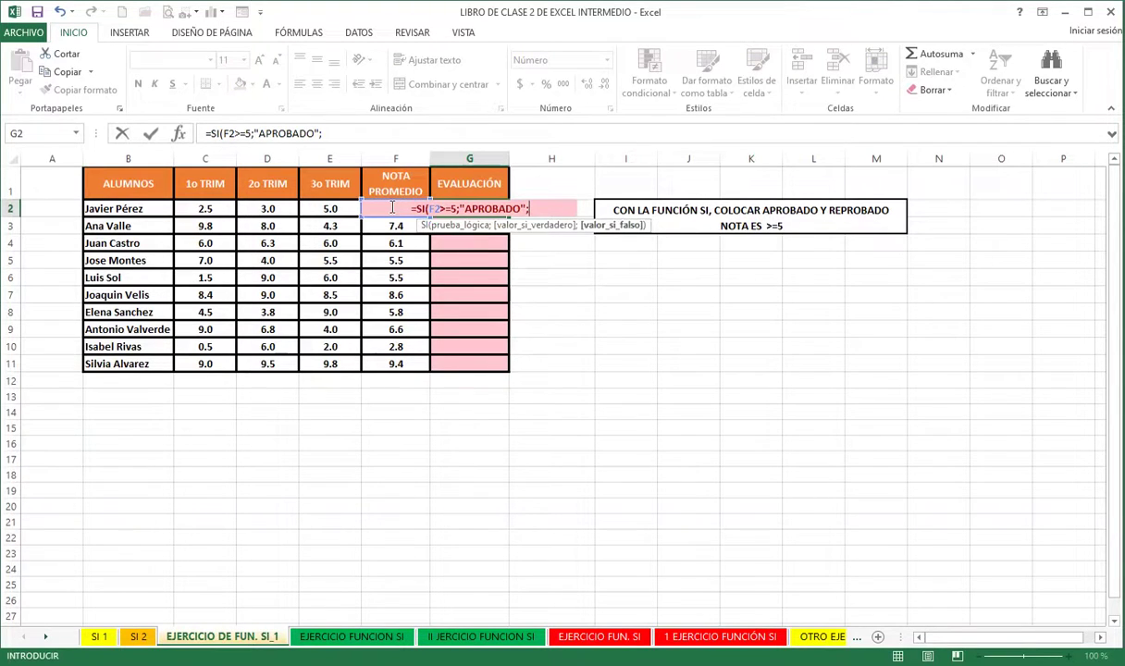
text(")
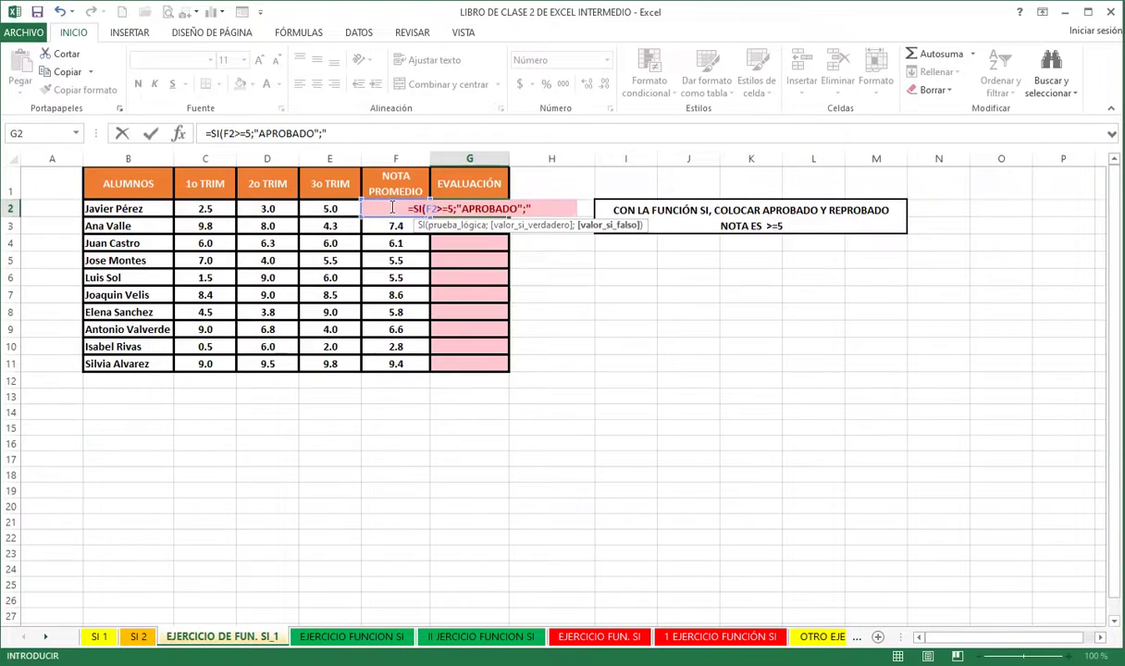
text(RESPROBADO")
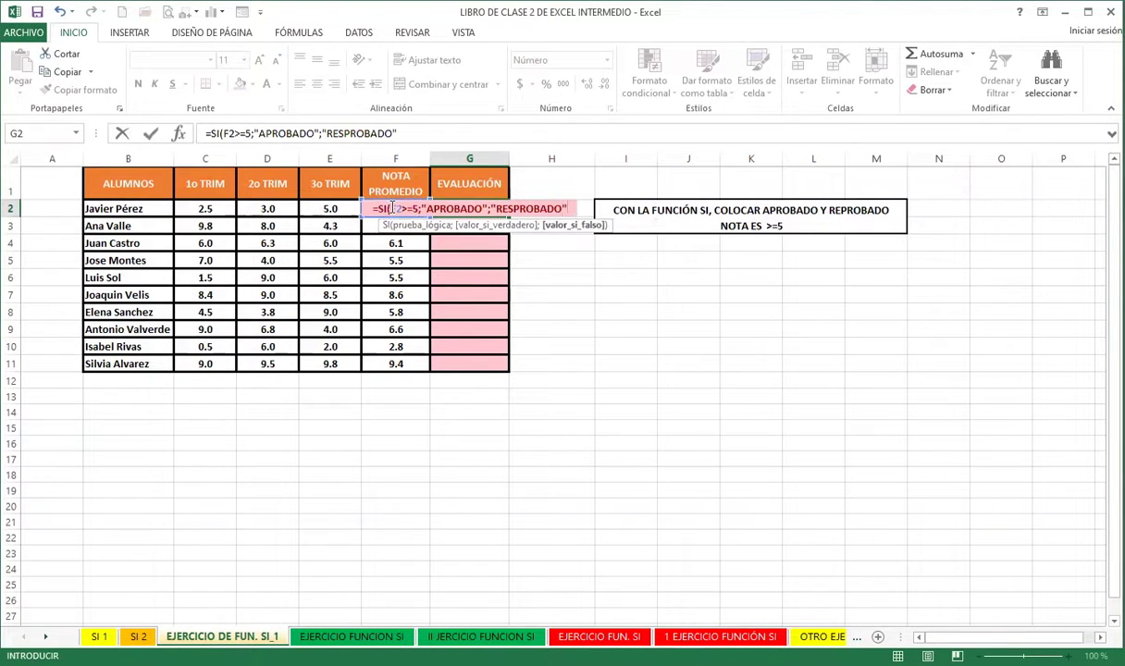
text())
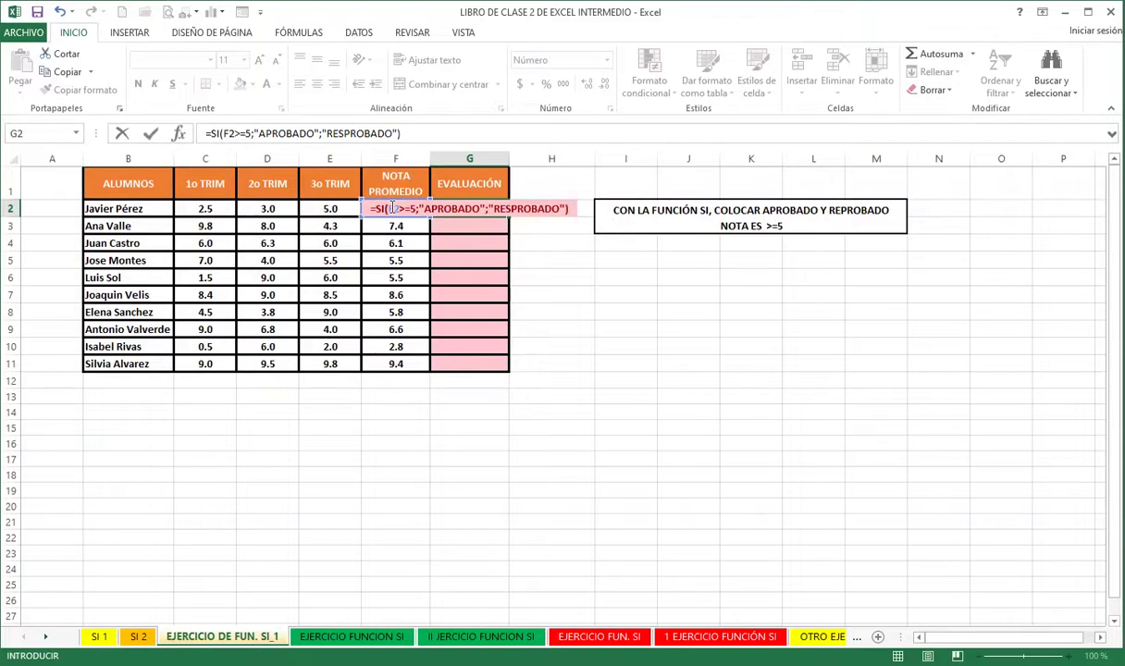
key(Return)
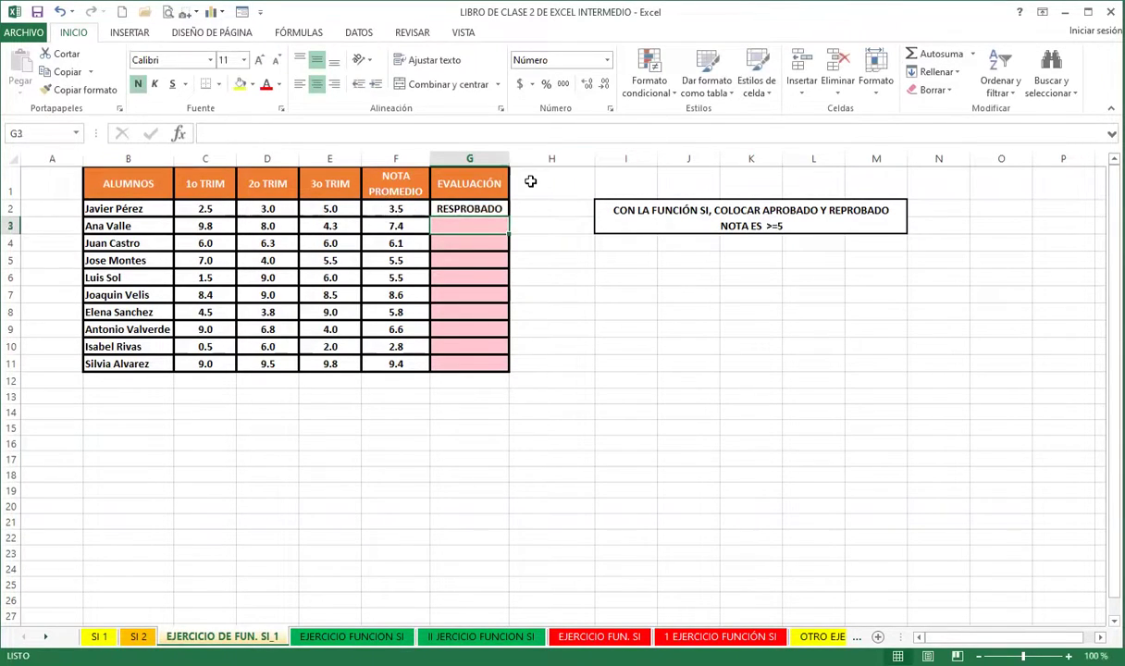
Widen column G and copy the G2 evaluation formula down to G11
drag(509, 159, 553, 159)
click(495, 206)
drag(552, 216, 529, 367)
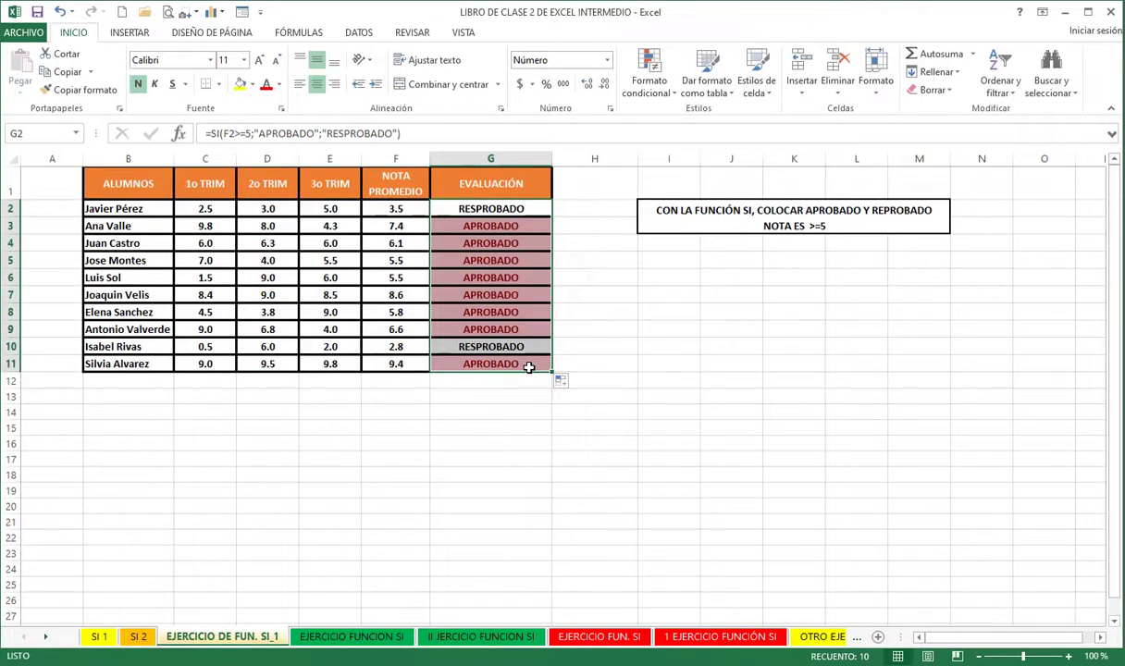
Correct RESPROBADO to REPROBADO in G2's formula and refill it down to G11
click(482, 208)
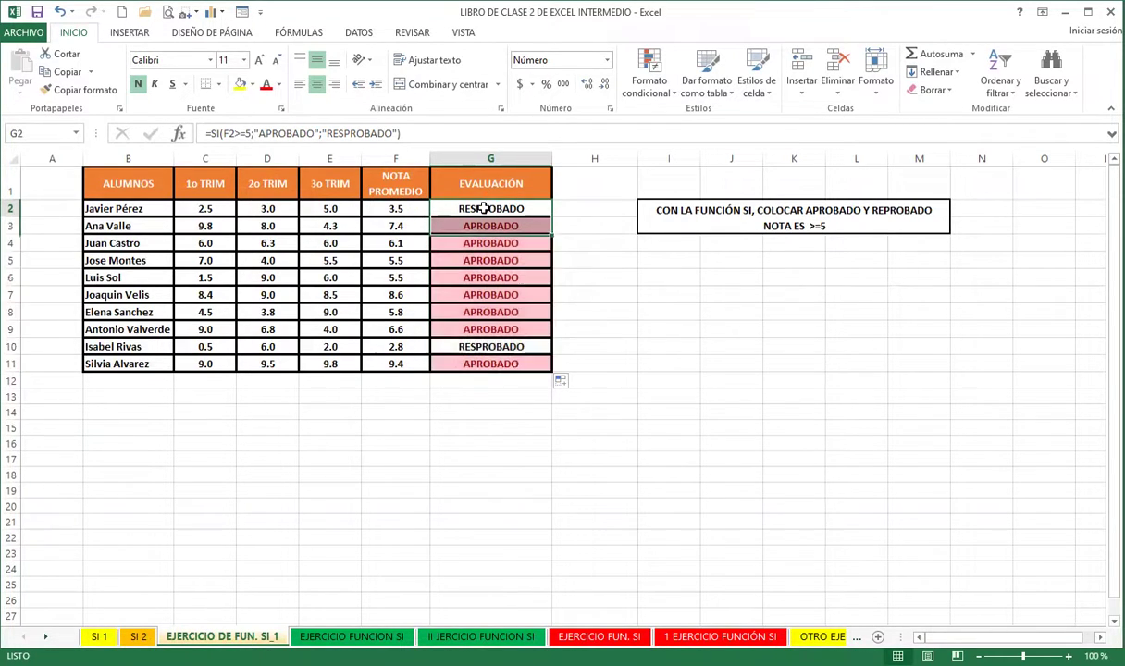
double_click(470, 209)
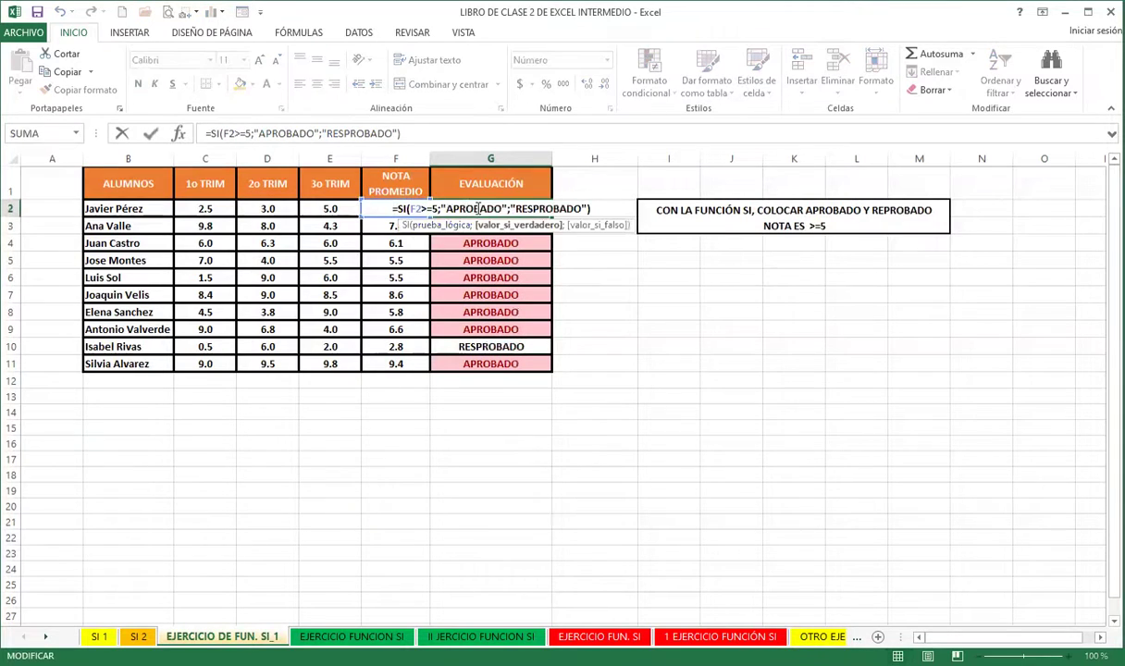
click(542, 209)
key(BackSpace)
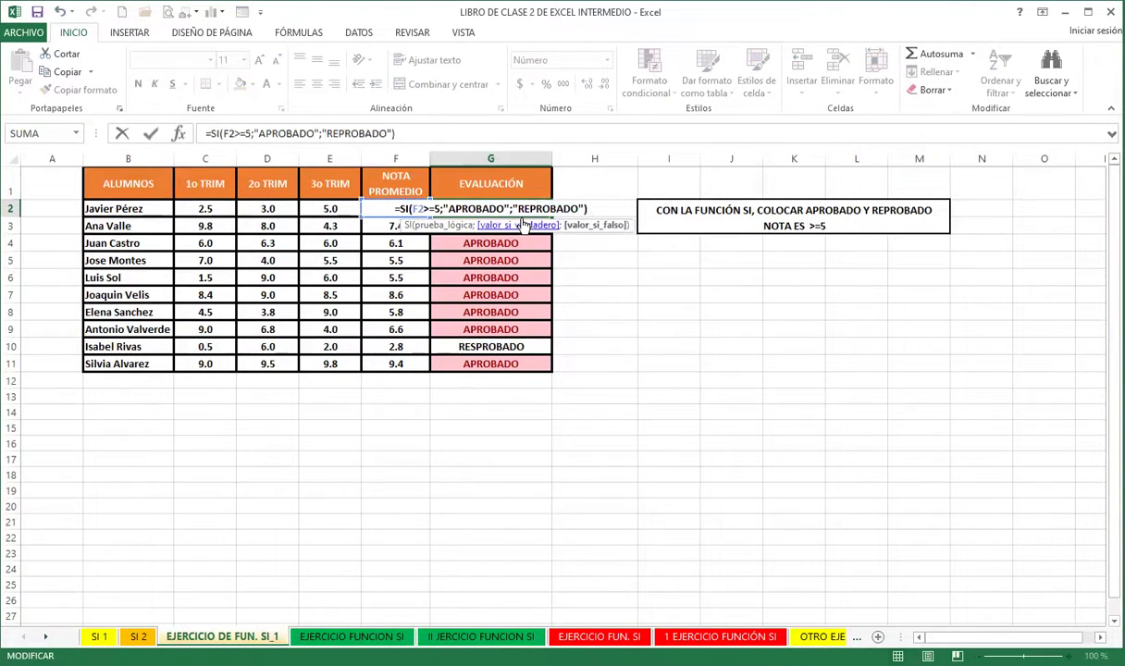
click(548, 213)
drag(549, 216, 538, 368)
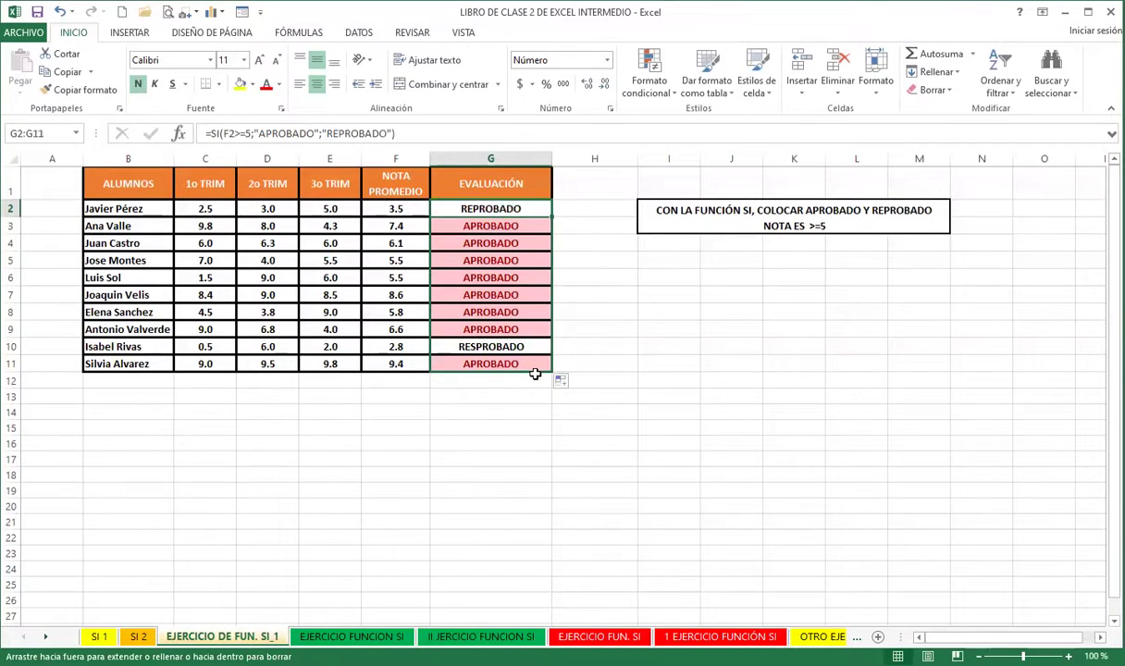
click(507, 293)
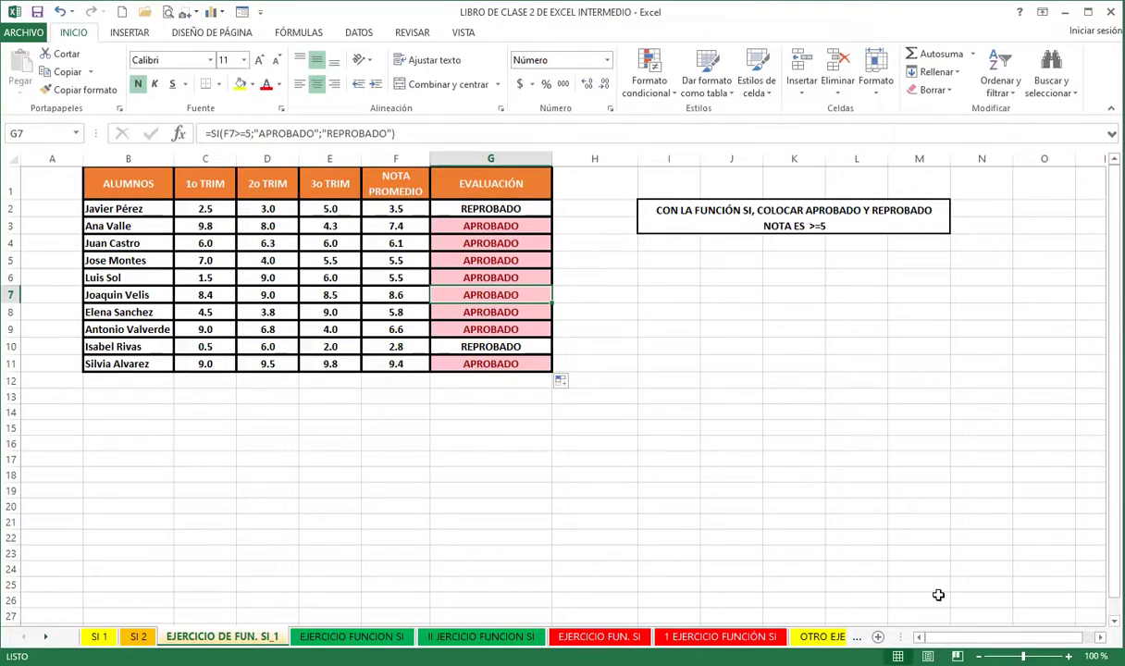
Switch to the EJERCICIO FUNCION SI sheet with the seller table
click(352, 637)
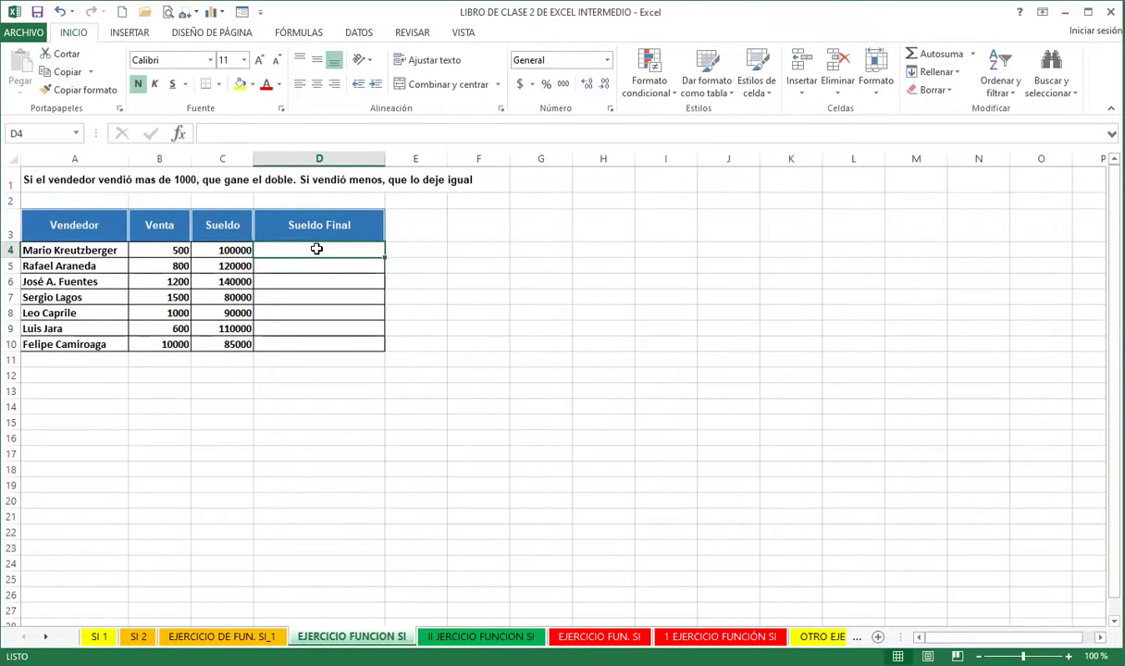
Start a formula in D4 with an equals sign
text(=)
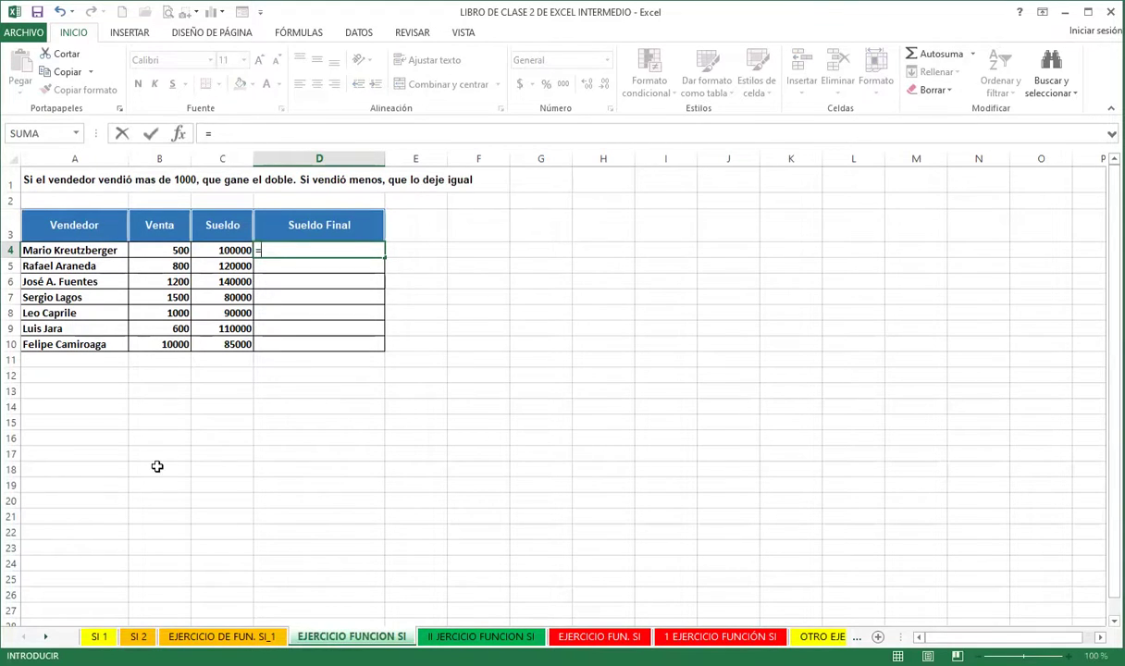
Build D4's entry B4>1000;C4*2;C4 with the sales condition, doubled and unchanged salary
click(138, 250)
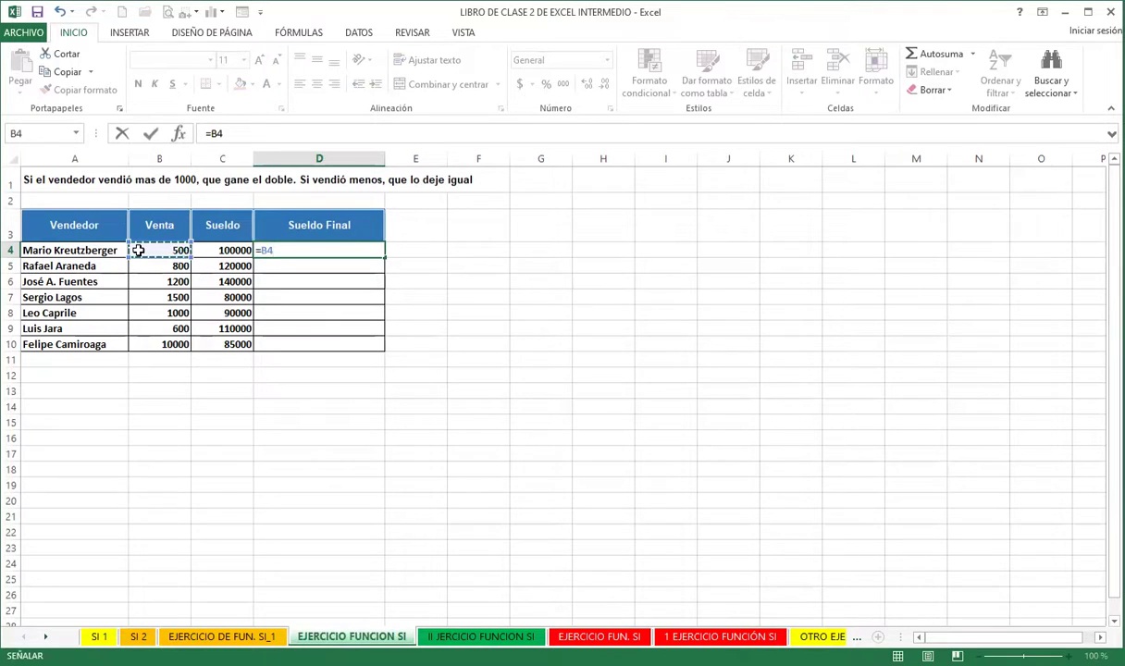
text(>)
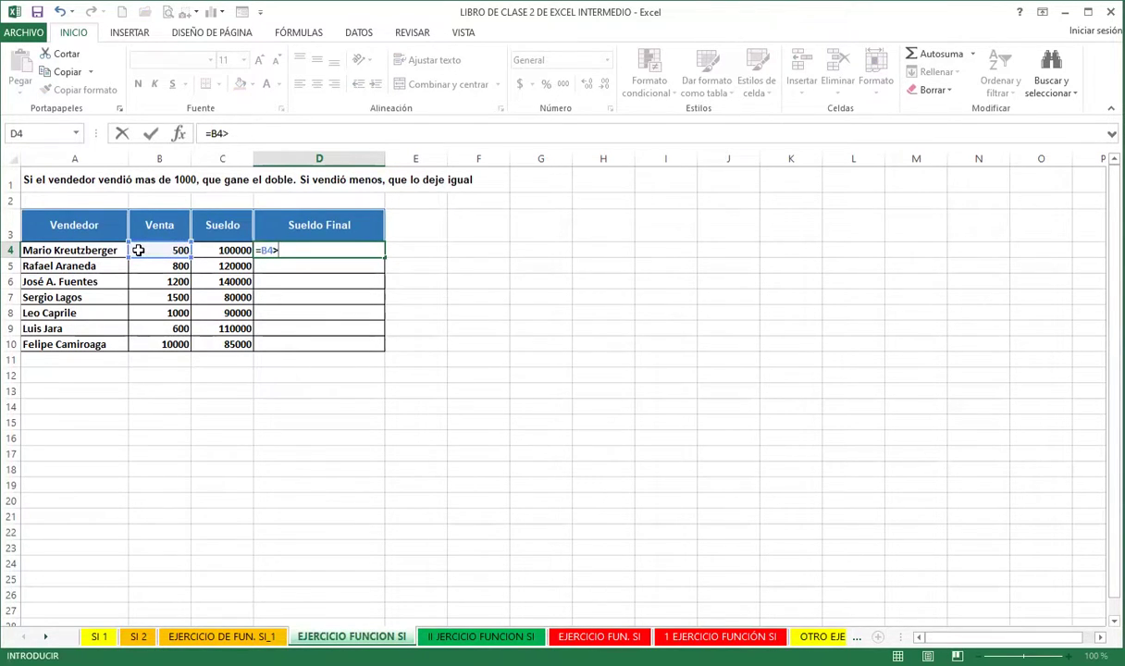
text(1000)
text(;)
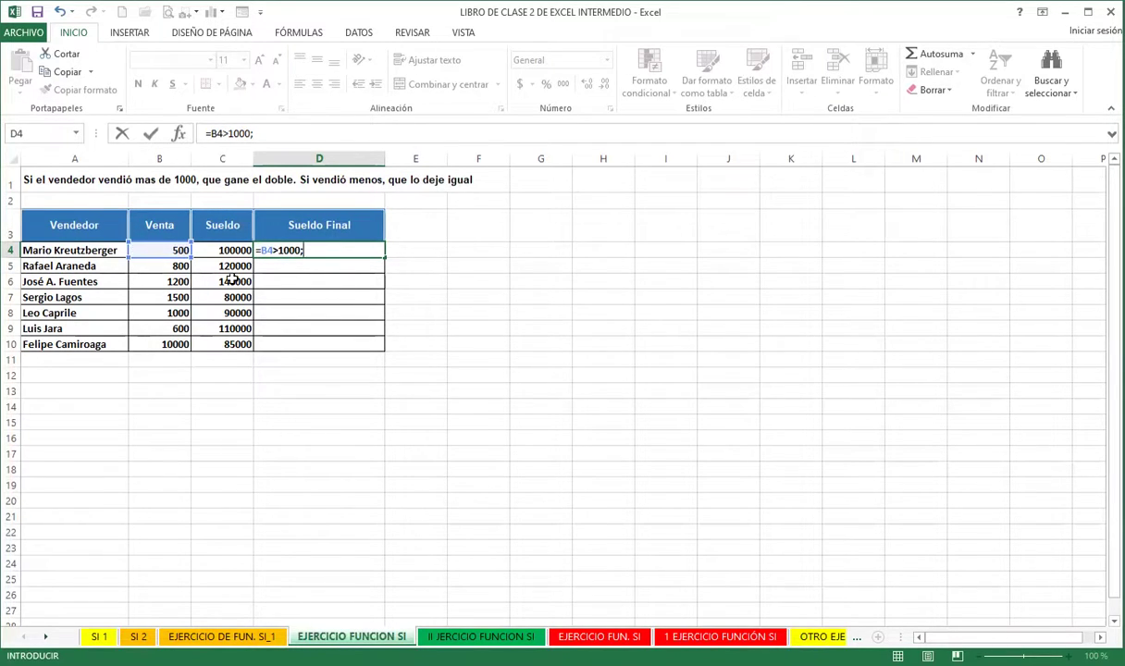
click(220, 248)
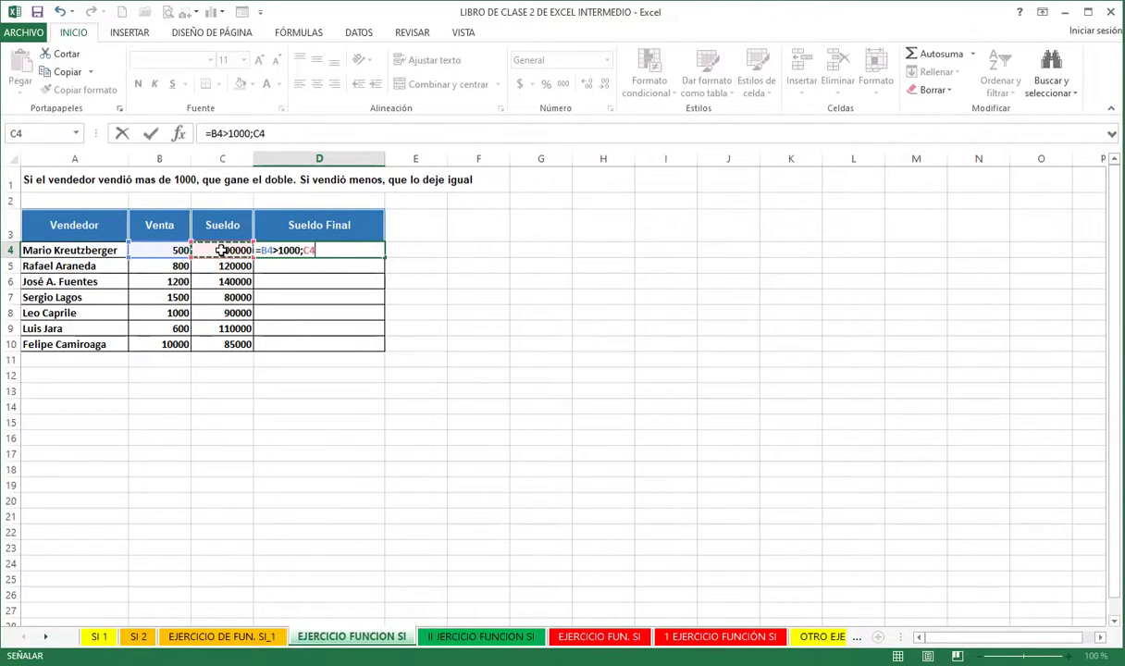
text(*2;)
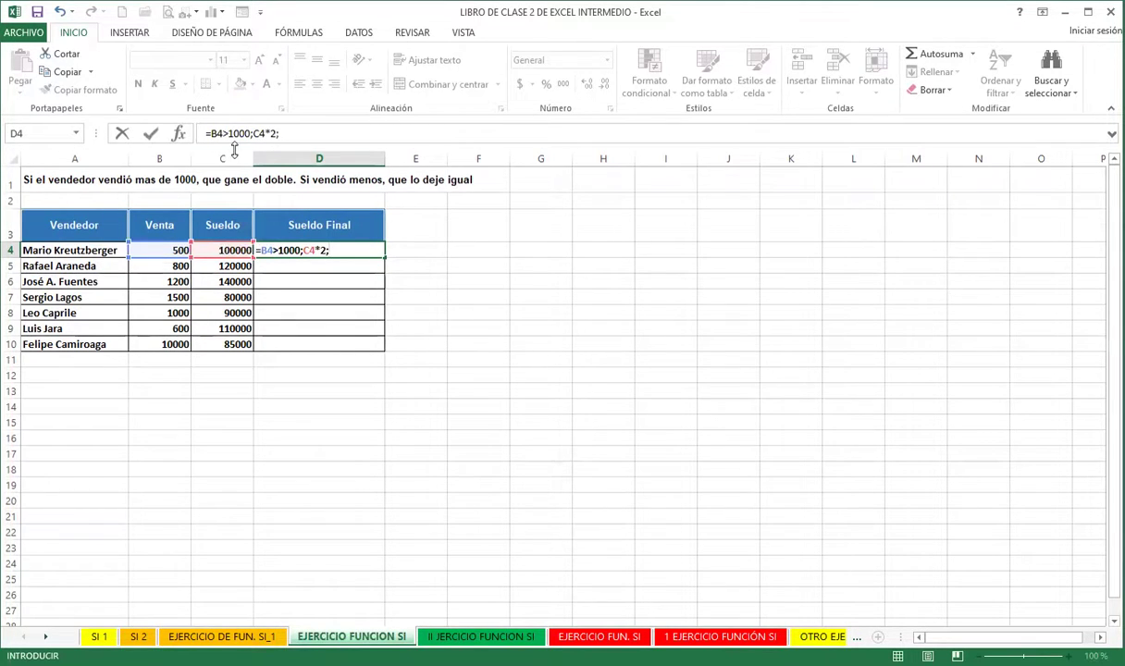
click(221, 250)
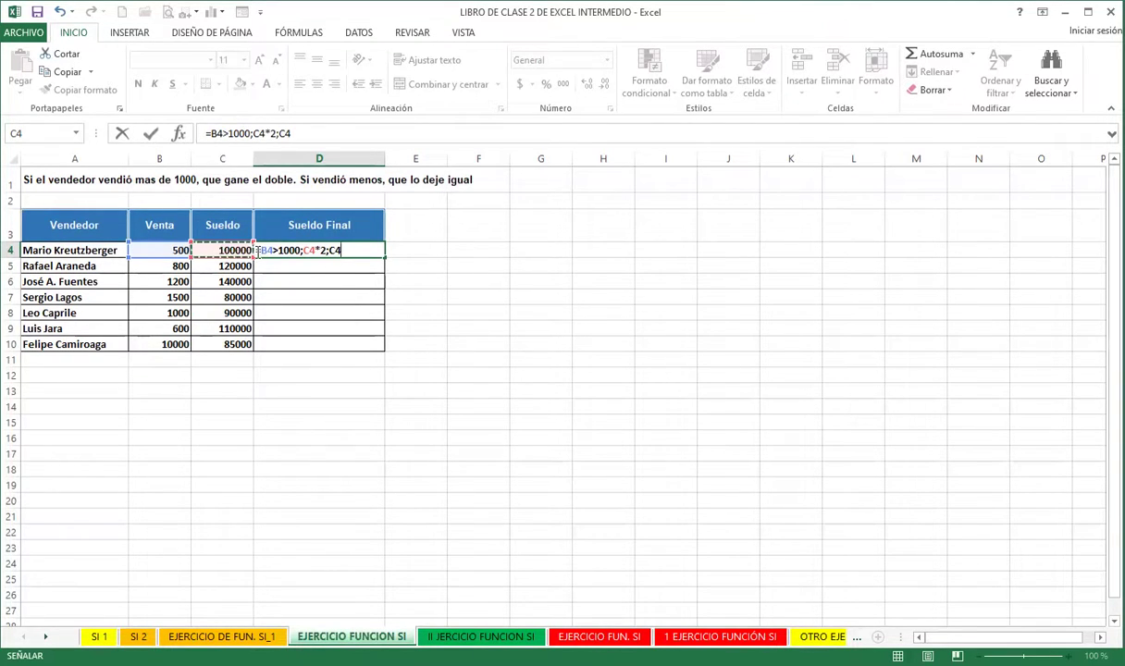
click(258, 250)
Wrap D4's entry into =SI(B4>1000;C4*2;C4) and commit it, showing 100000
drag(258, 250, 274, 246)
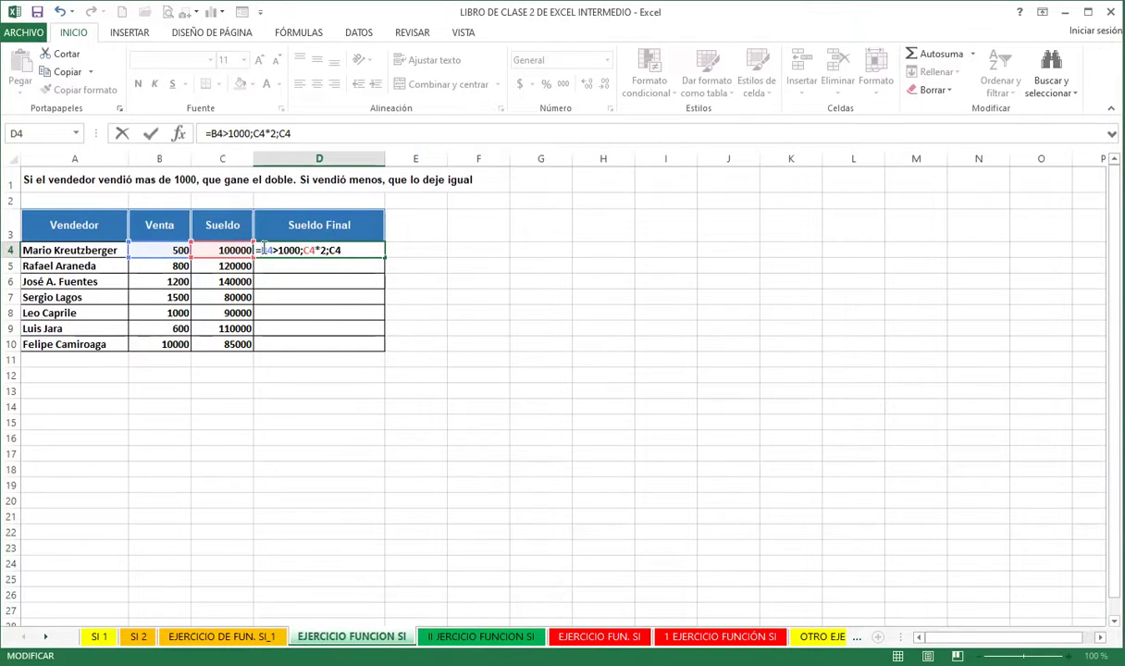
text(SI)
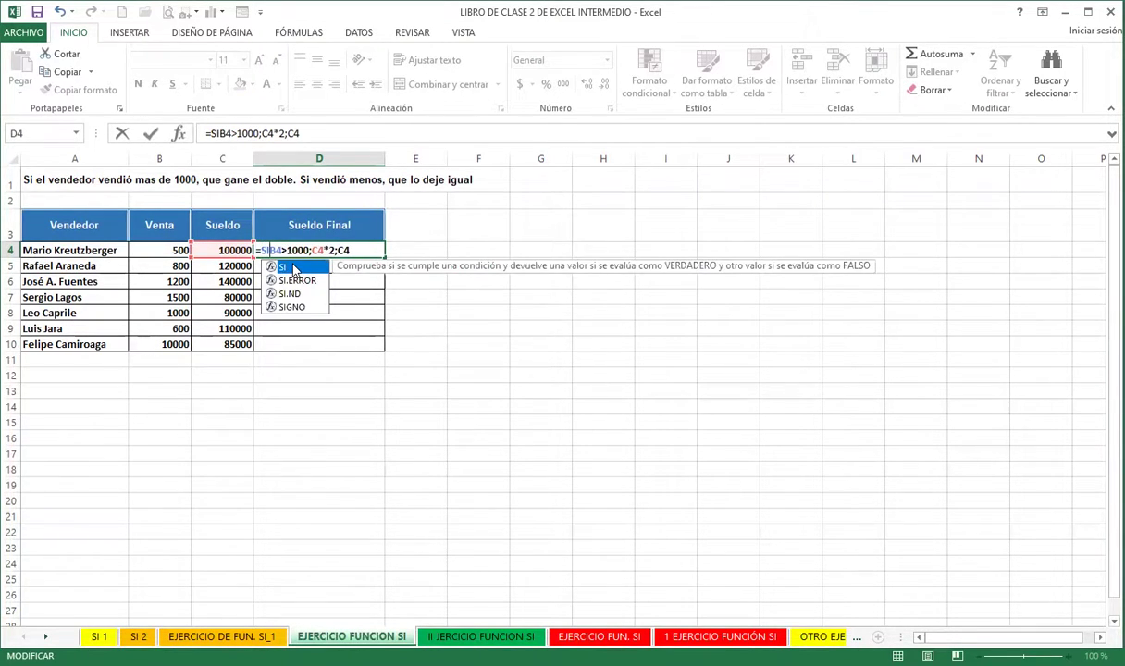
double_click(289, 267)
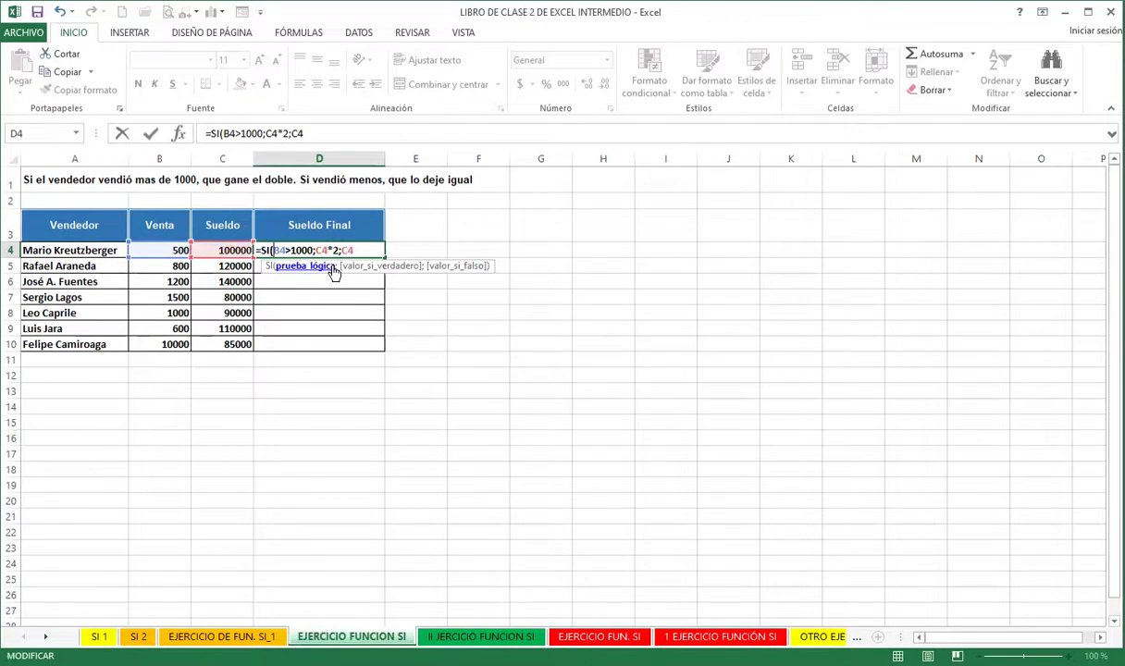
click(367, 250)
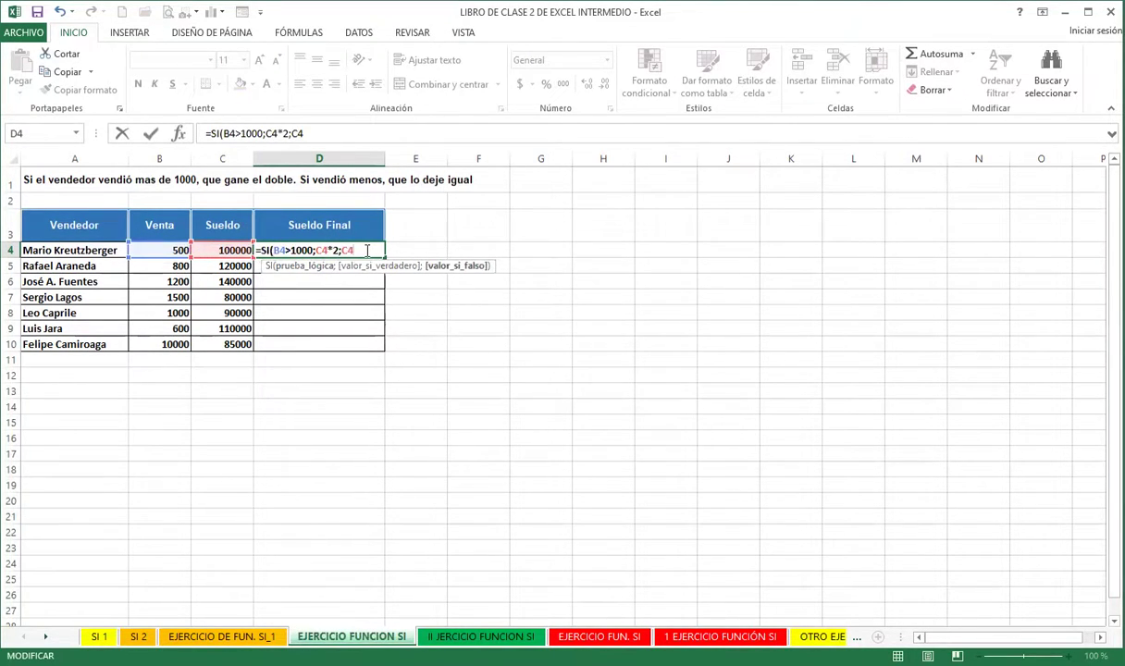
text())
key(ctrl+Return)
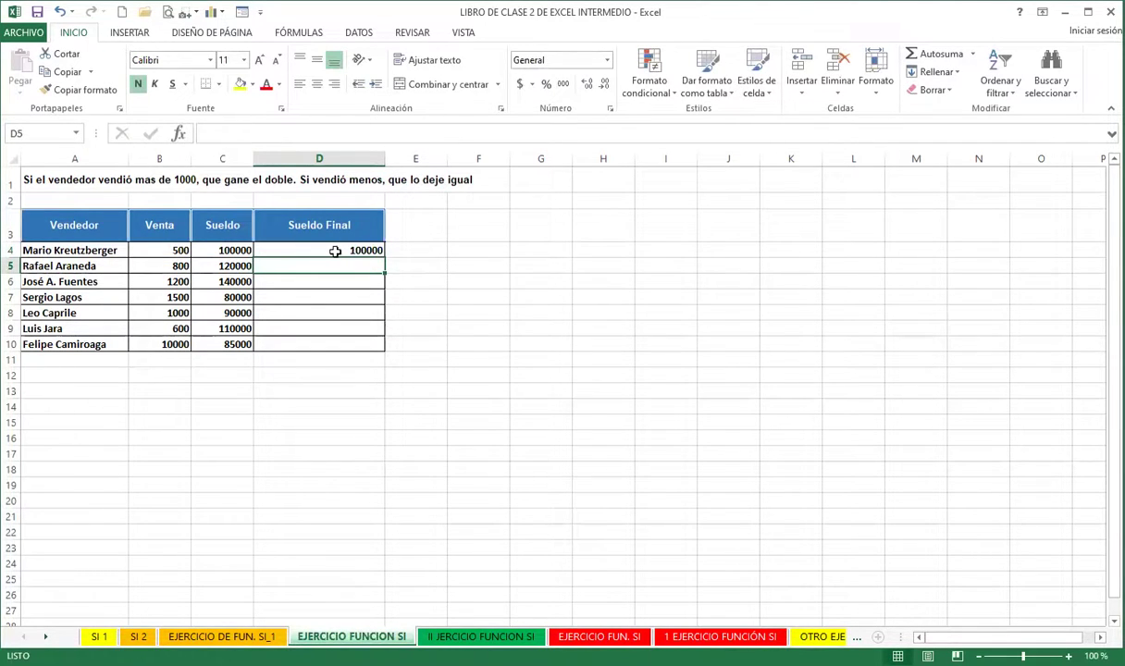
Fill the D4 Sueldo Final formula down through D10
drag(384, 259, 373, 349)
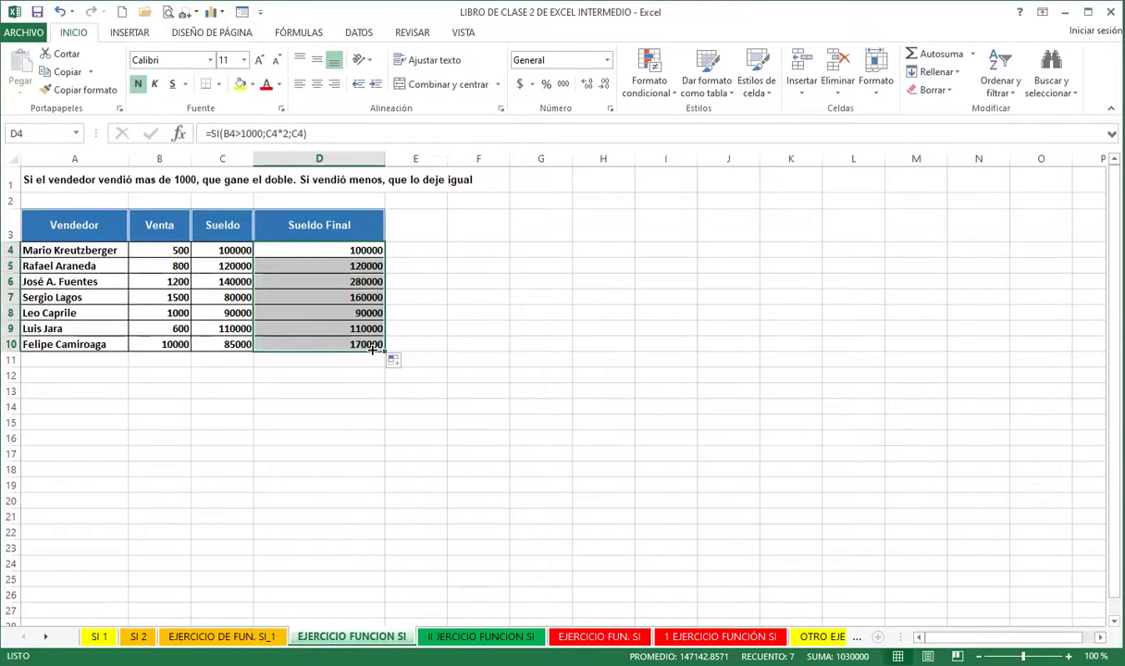
ctrl+scroll(197, 428, up, 2)
ctrl+scroll(292, 400, up, 7)
click(600, 331)
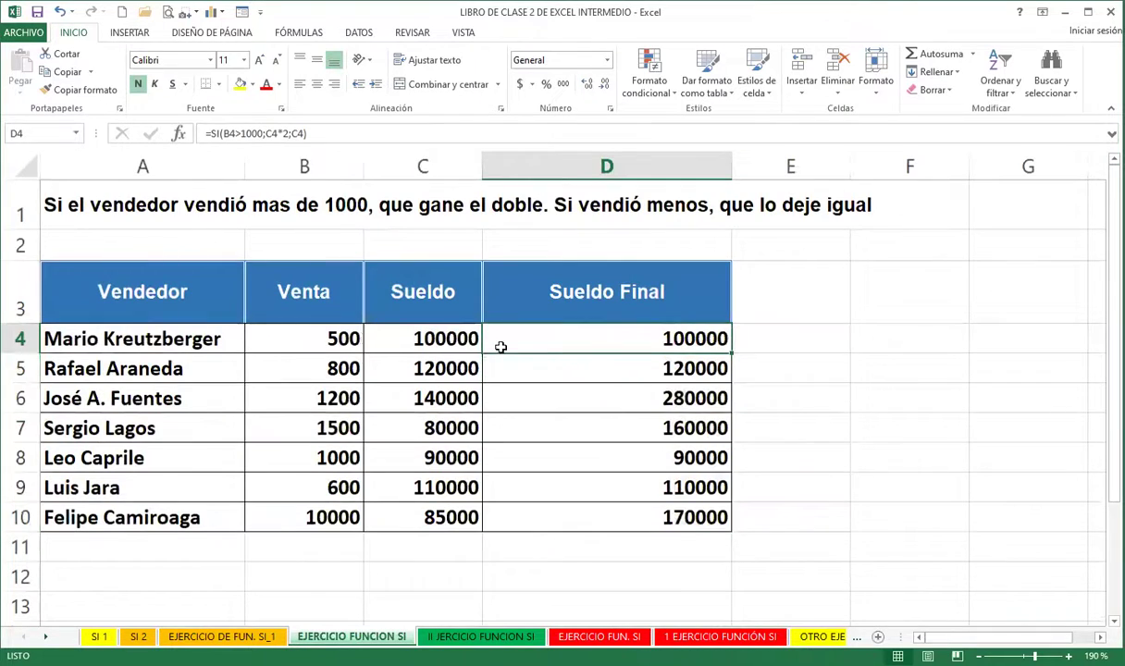
Check the sales of 500, 1200, 1500, 600 and 10000 against their Sueldo Final formulas, then review D4's formula
click(315, 342)
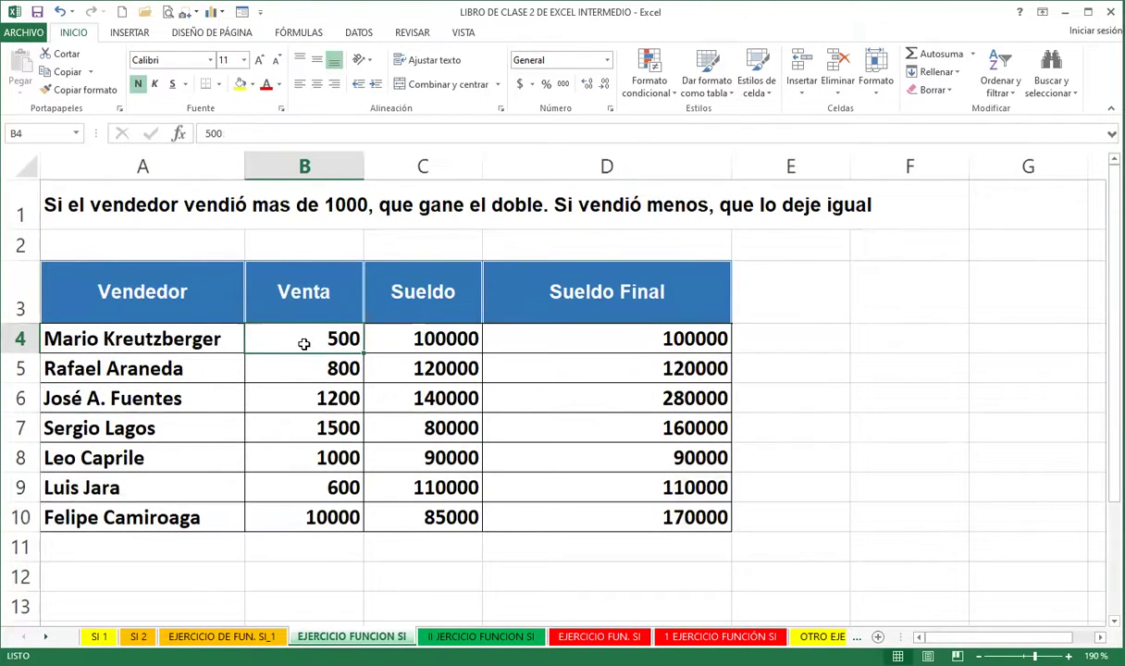
click(302, 397)
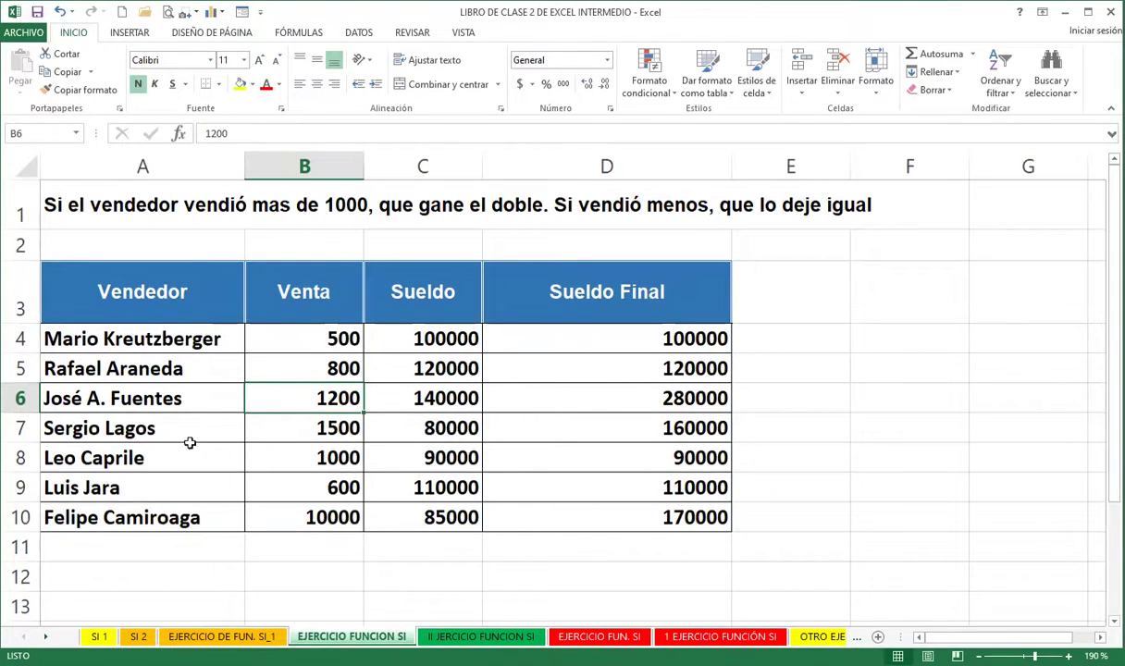
click(292, 434)
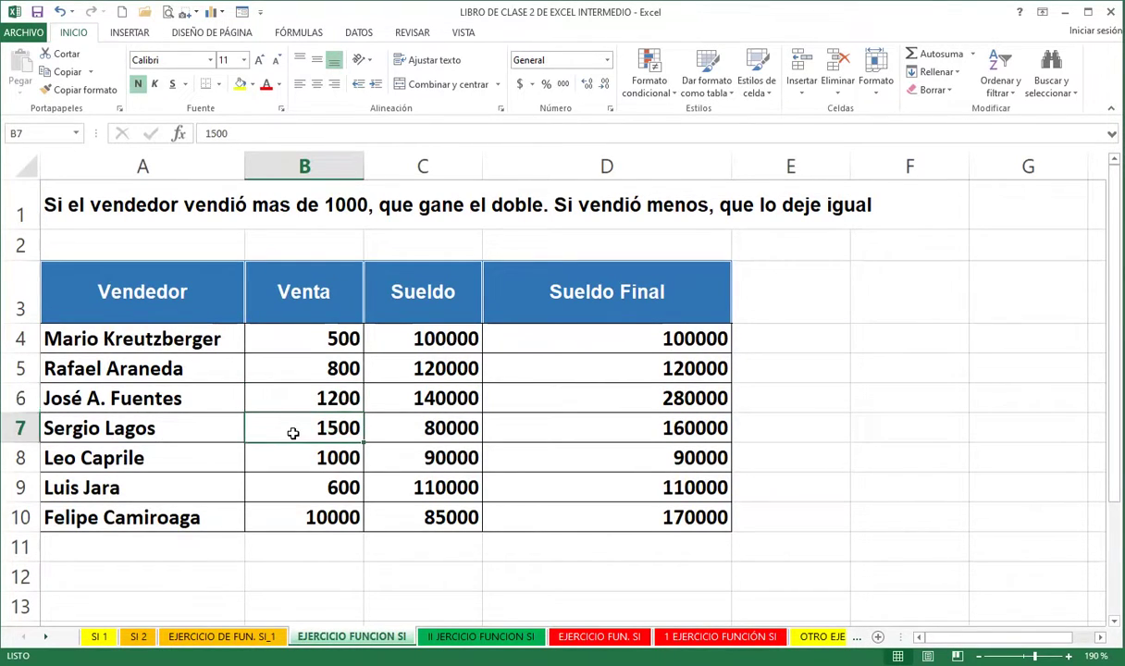
click(396, 418)
click(631, 430)
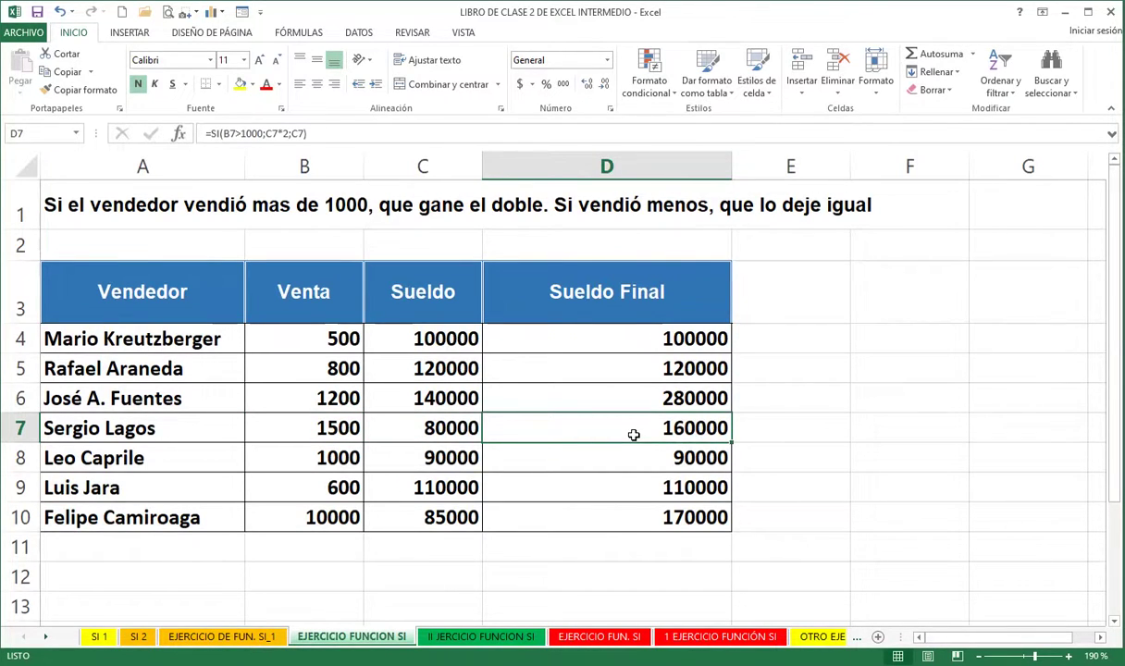
click(296, 486)
click(576, 486)
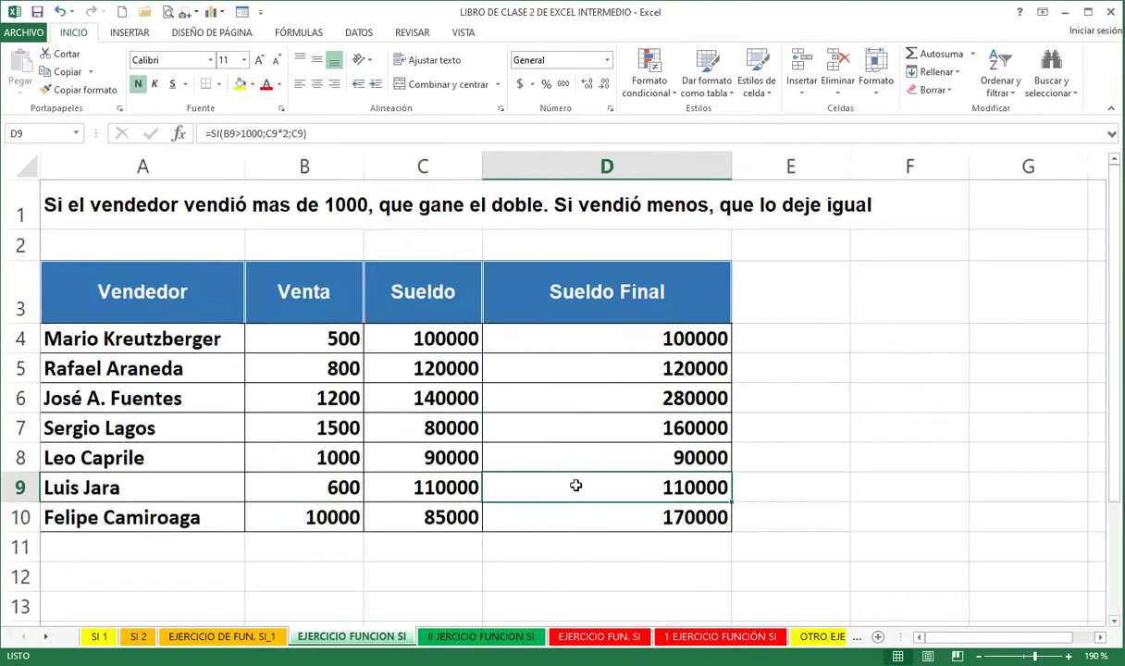
click(292, 519)
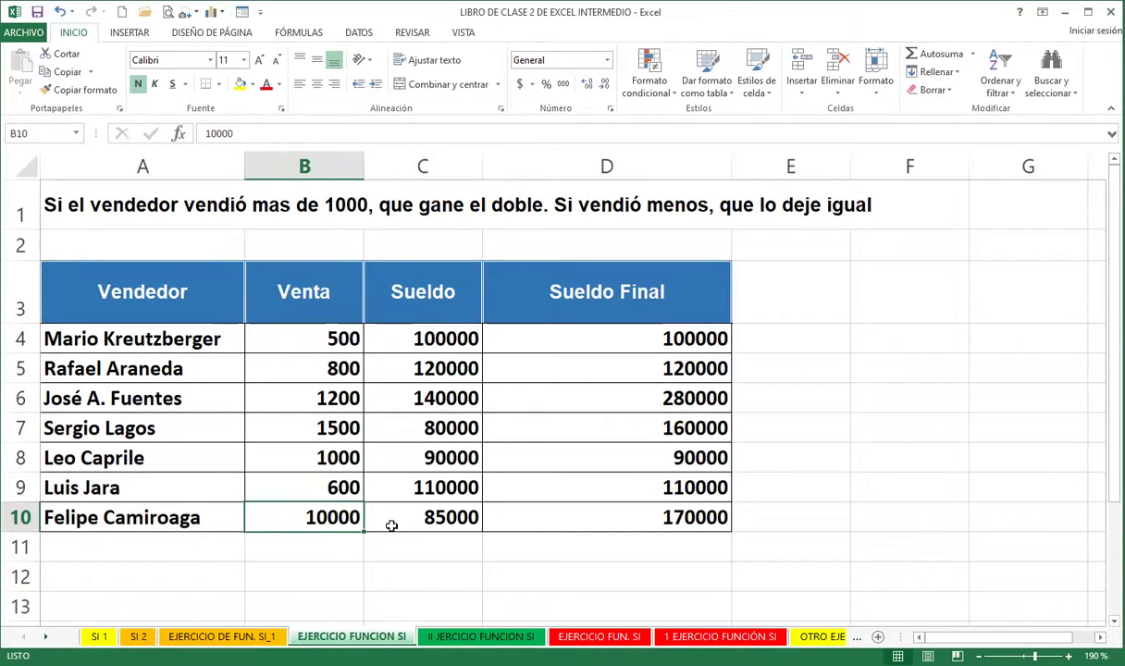
click(628, 520)
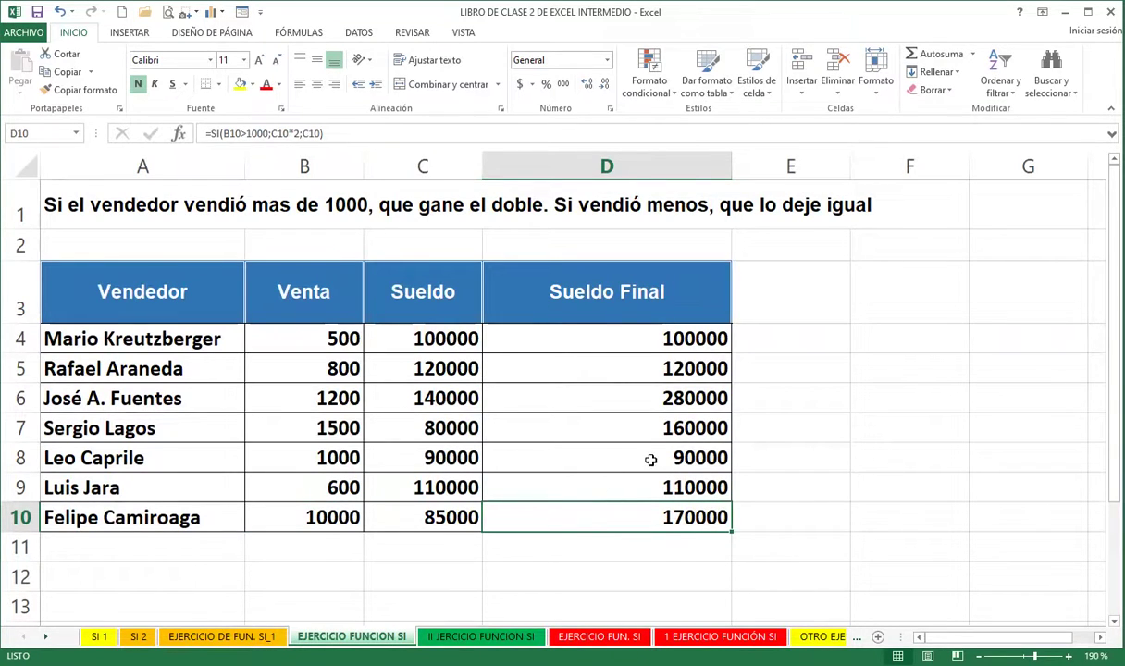
click(611, 347)
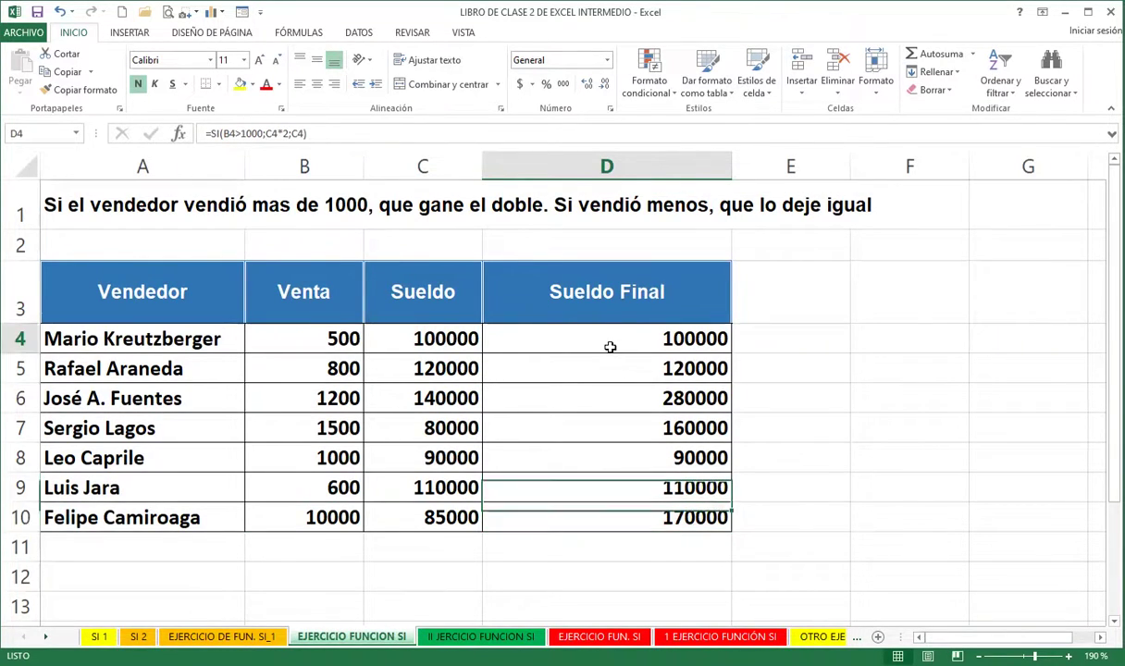
double_click(602, 345)
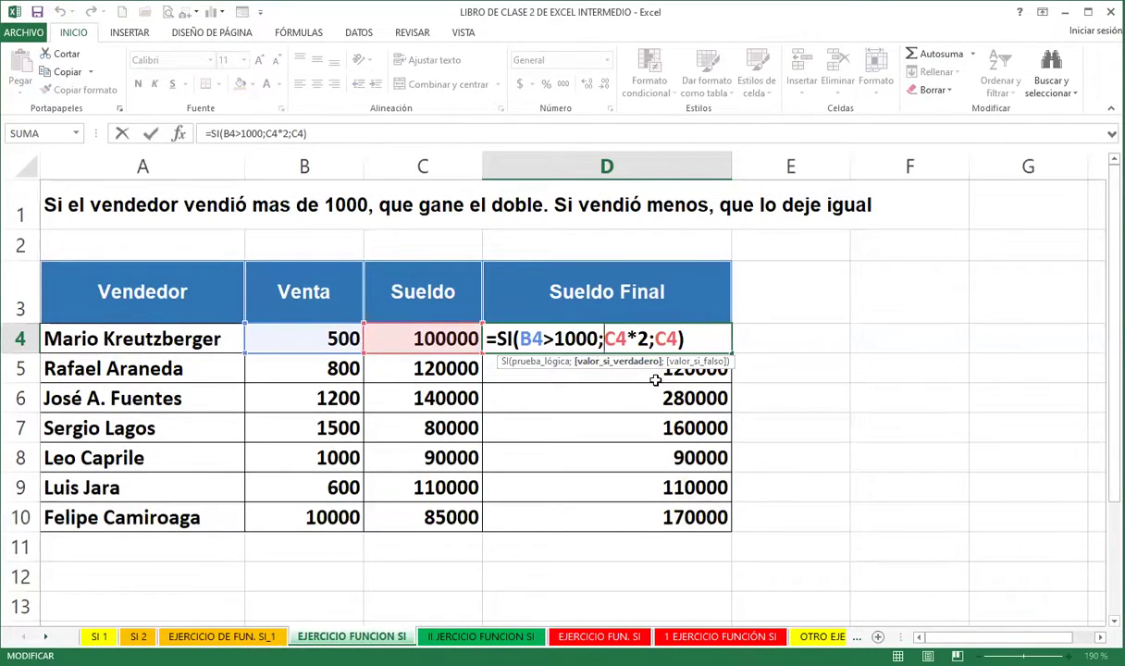
key(Return)
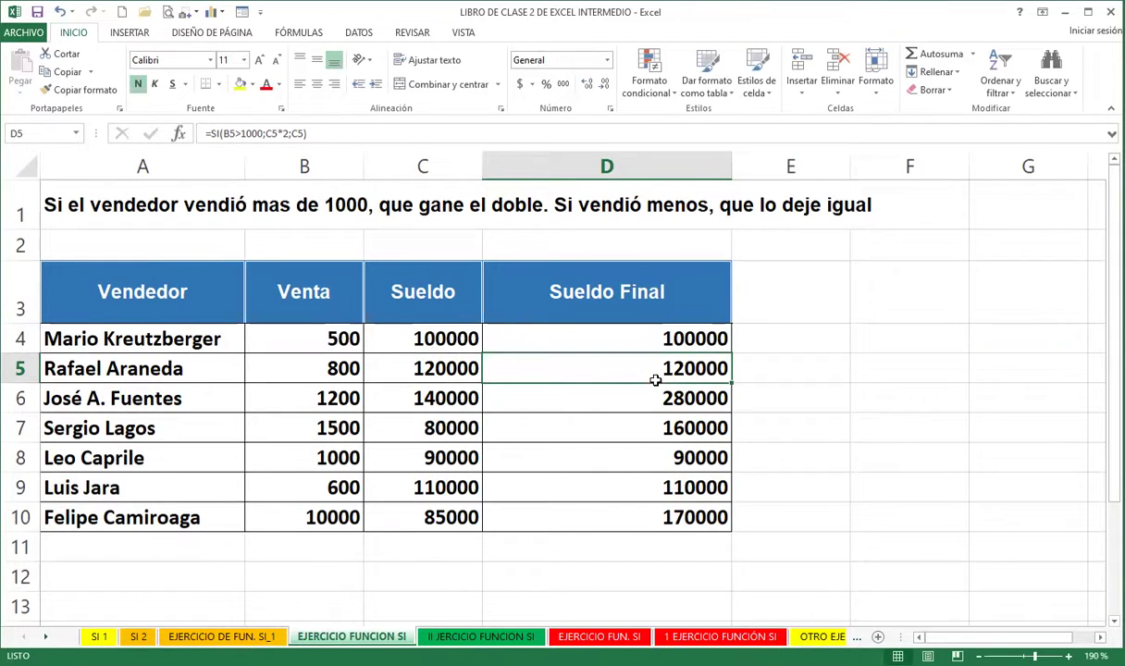
key(Up)
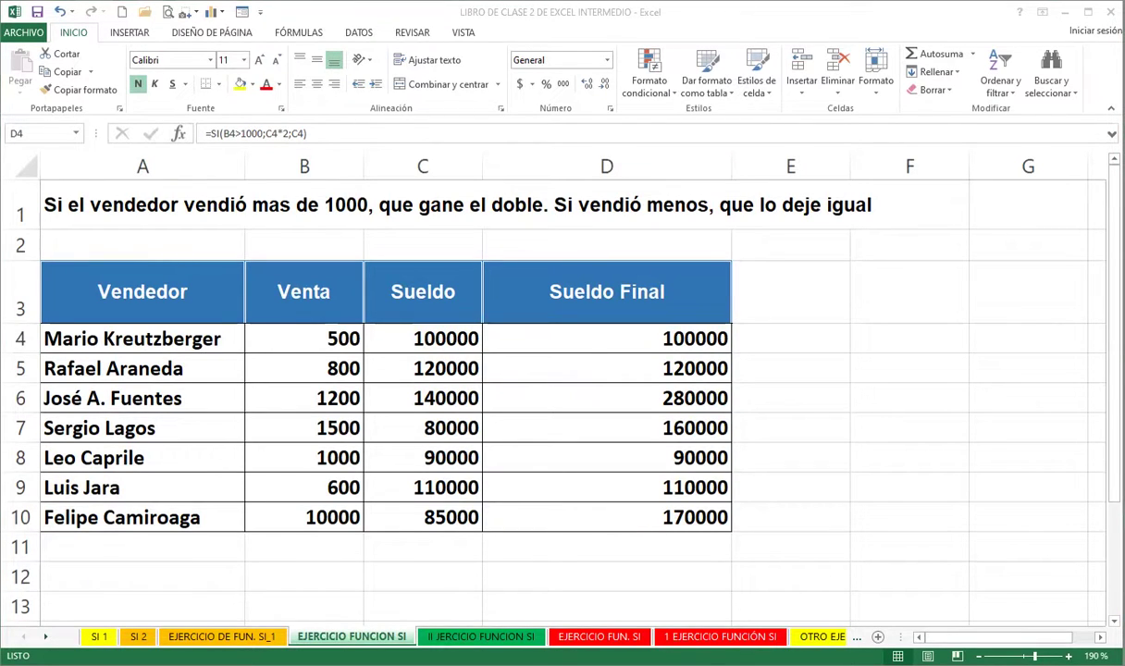
click(589, 339)
Switch to the II JERCICIO FUNCION SI sheet and select C2, next to Juan's 70% Rendimiento
click(538, 337)
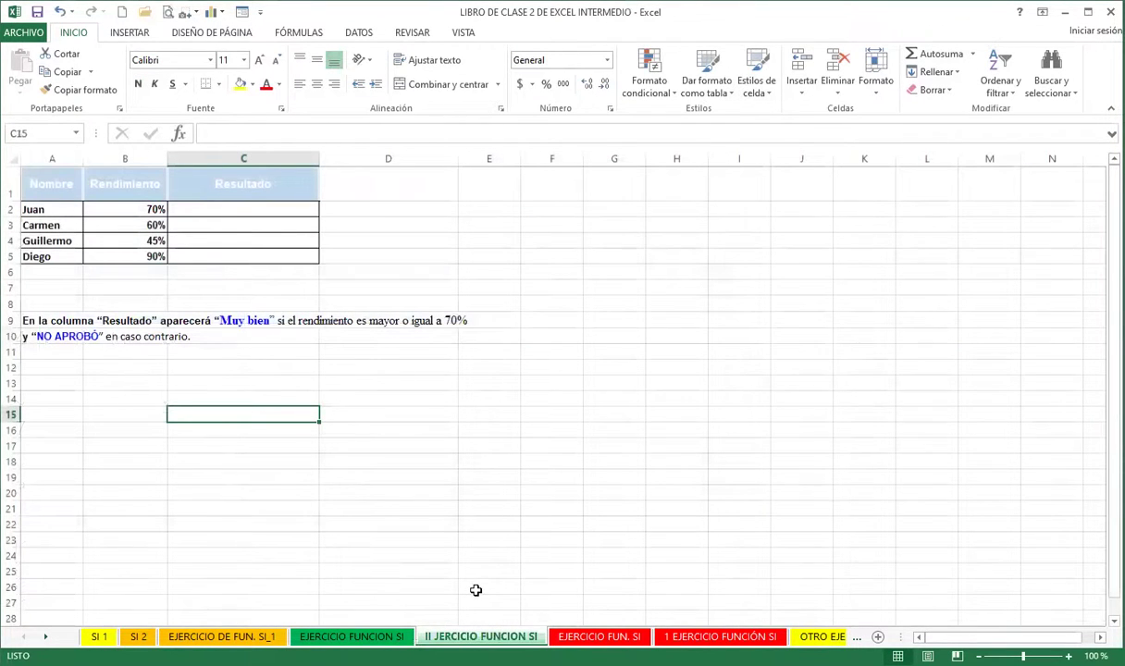
scroll(225, 377, up, 5)
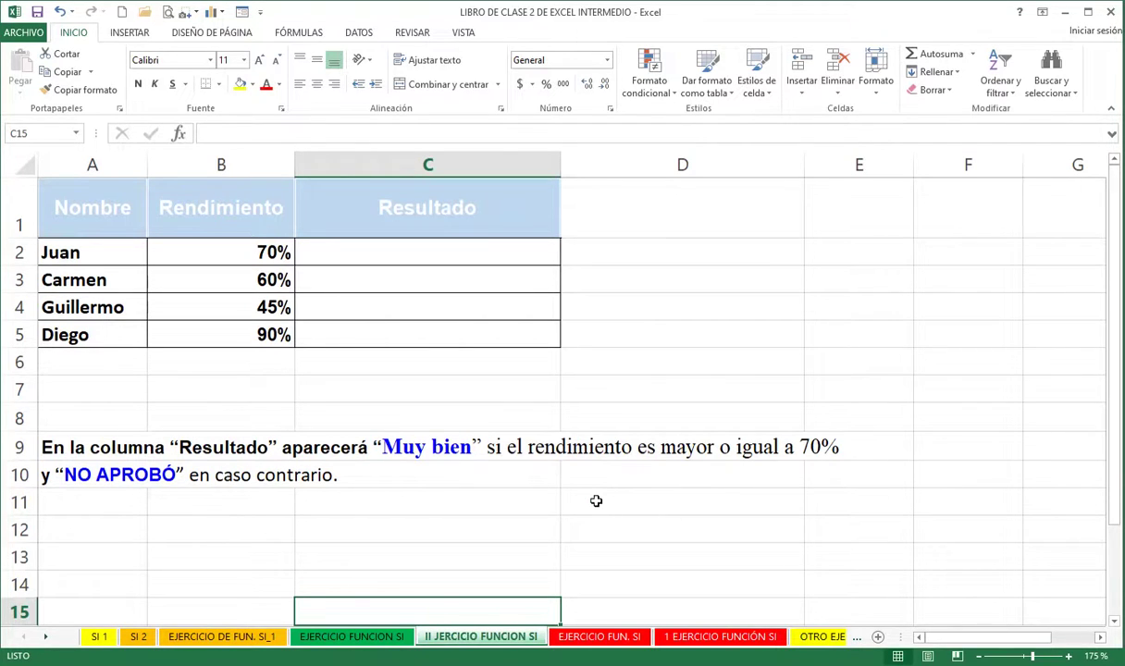
click(223, 247)
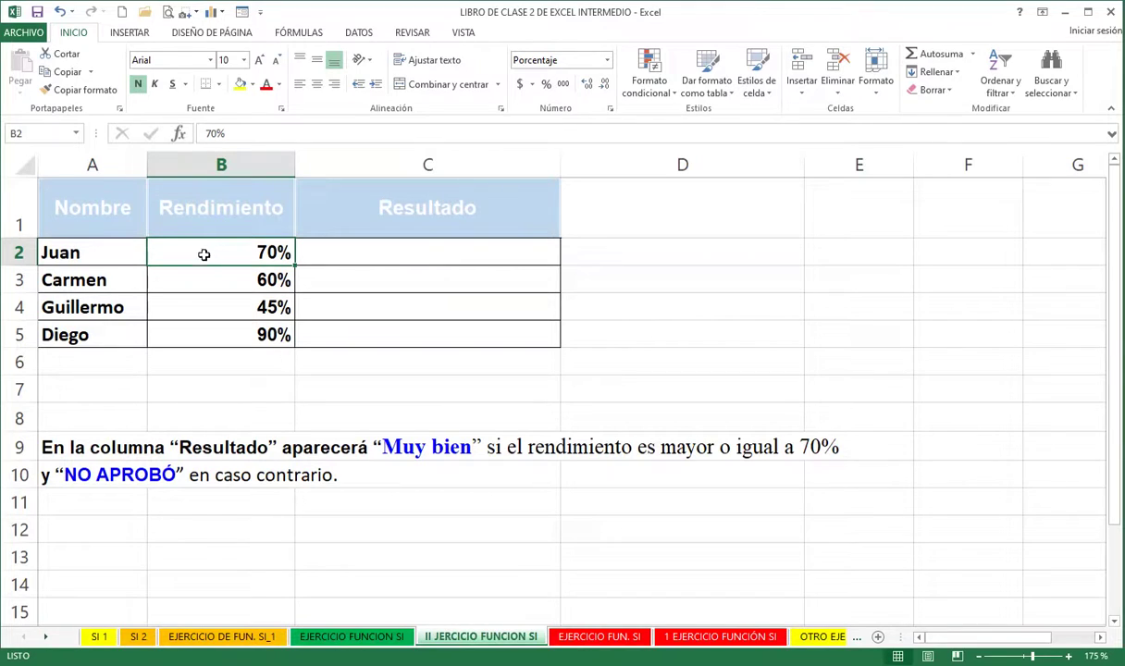
click(343, 252)
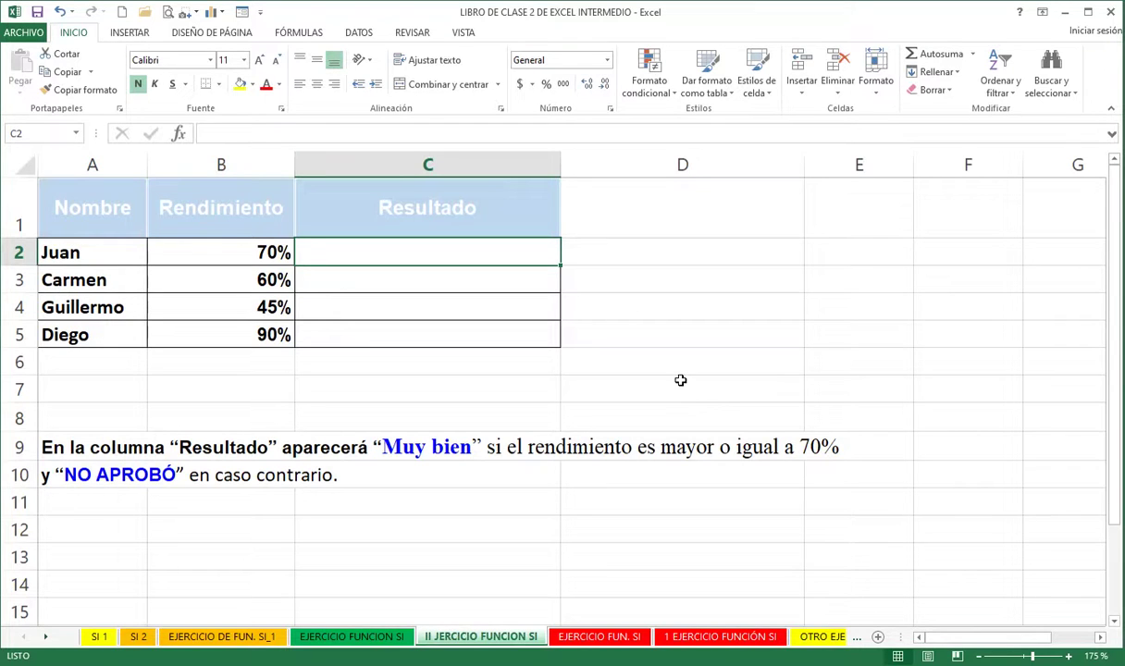
Enter =SI(B2>=70%;"MUY BIEN";"NO APROBÓ") in C2 so Juan's 70% shows MUY BIEN
text(=)
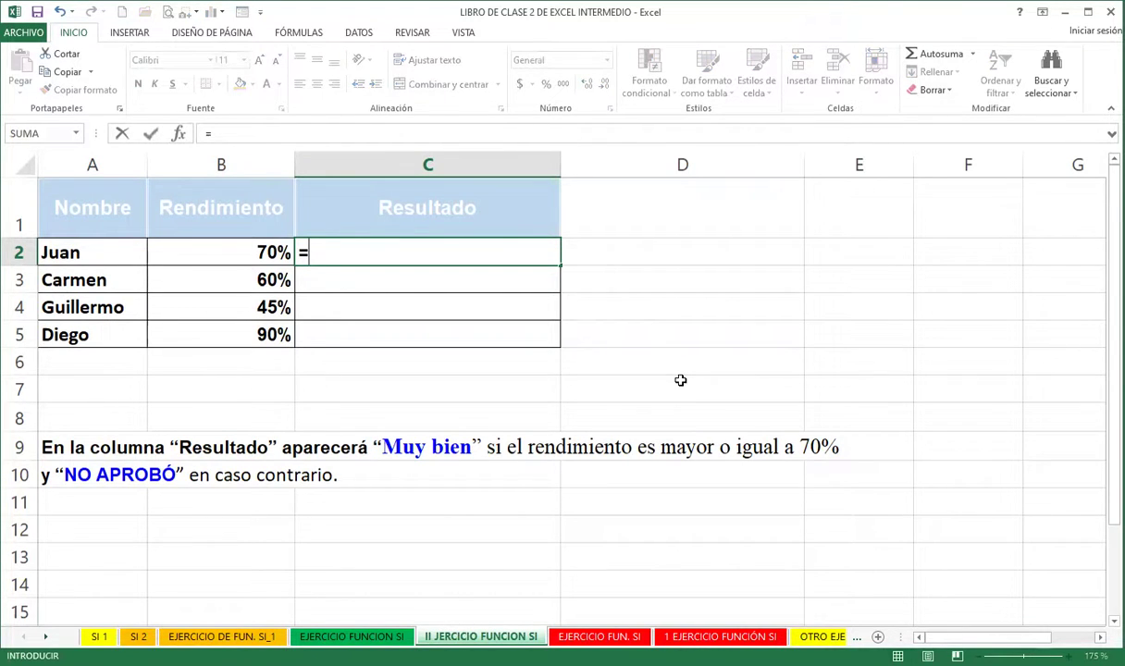
text(SI)
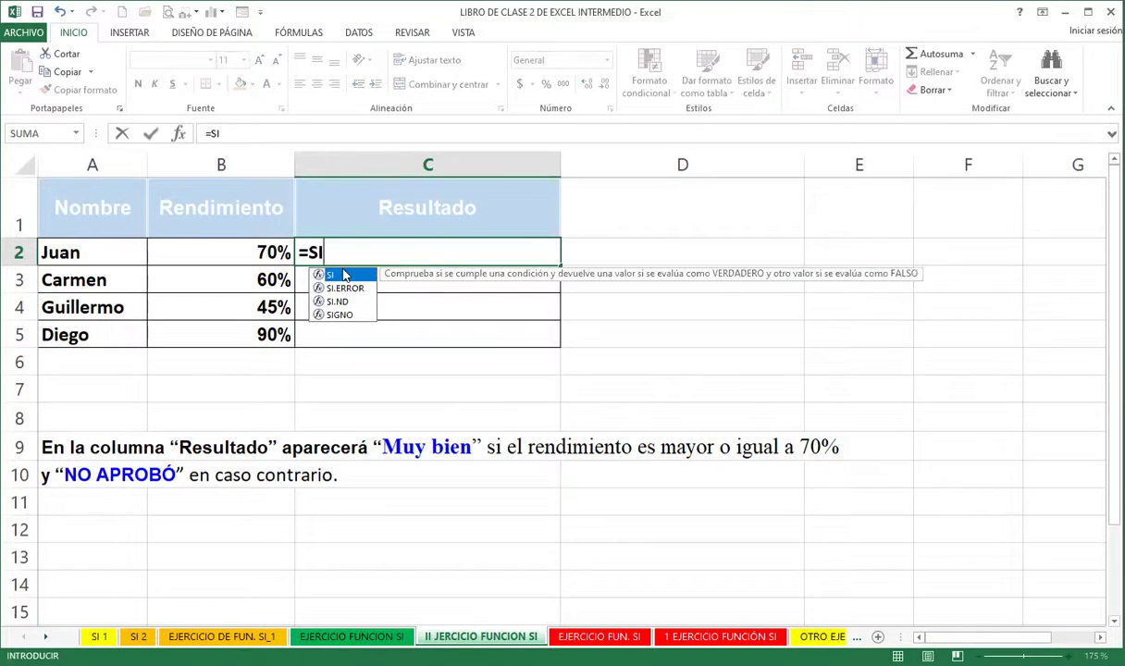
double_click(365, 275)
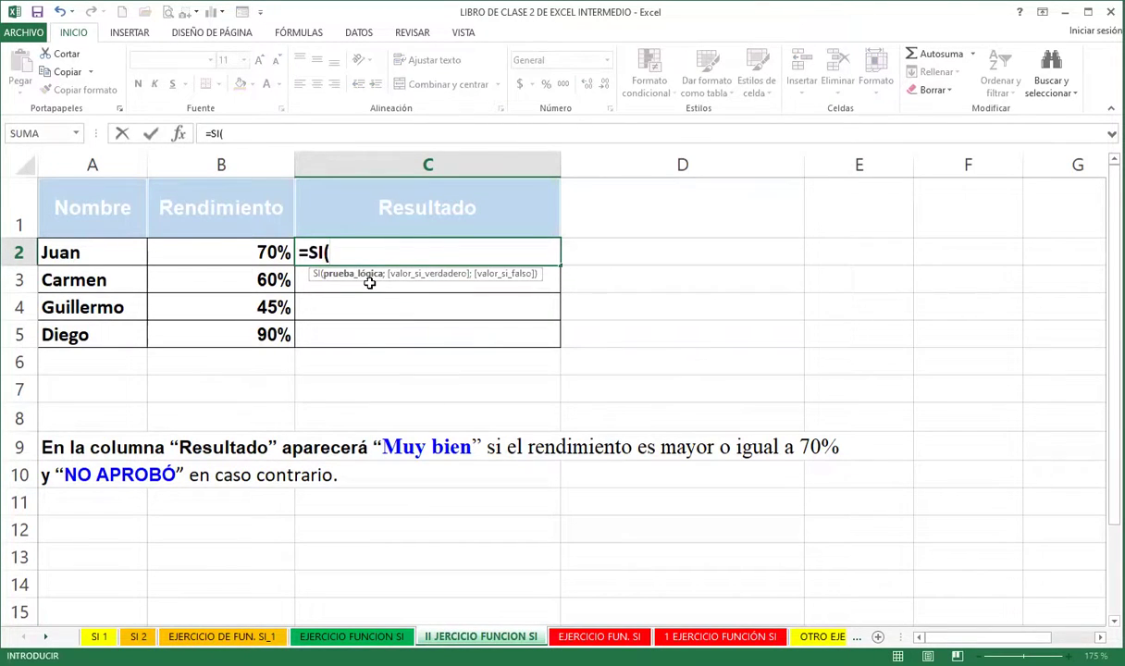
click(240, 250)
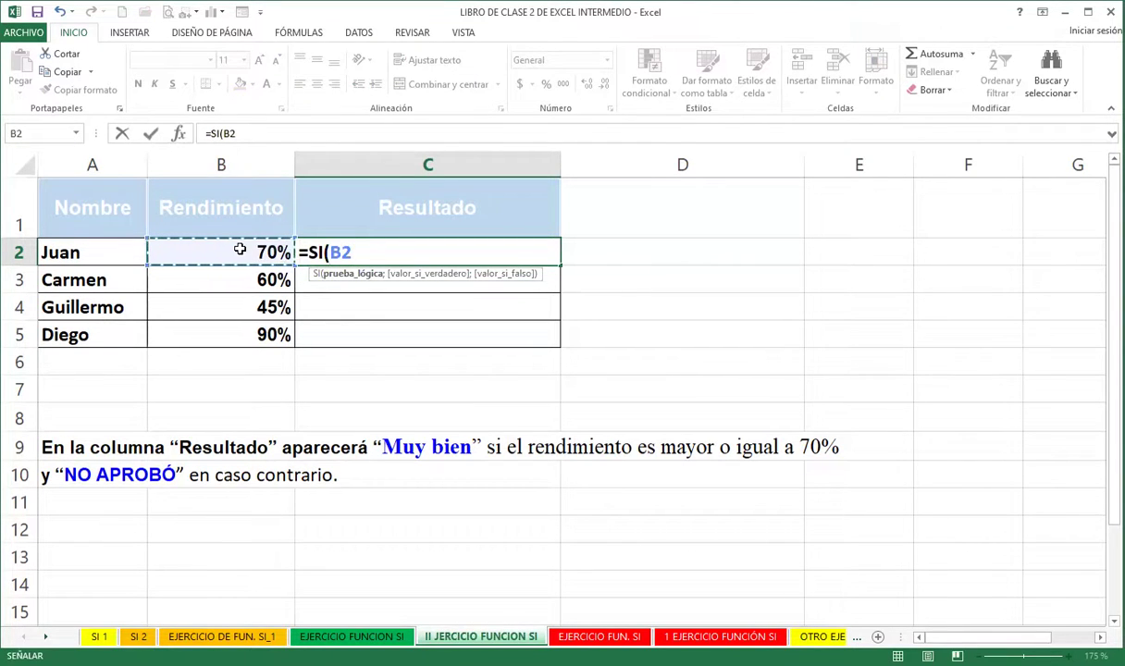
text(>=70)
text(%)
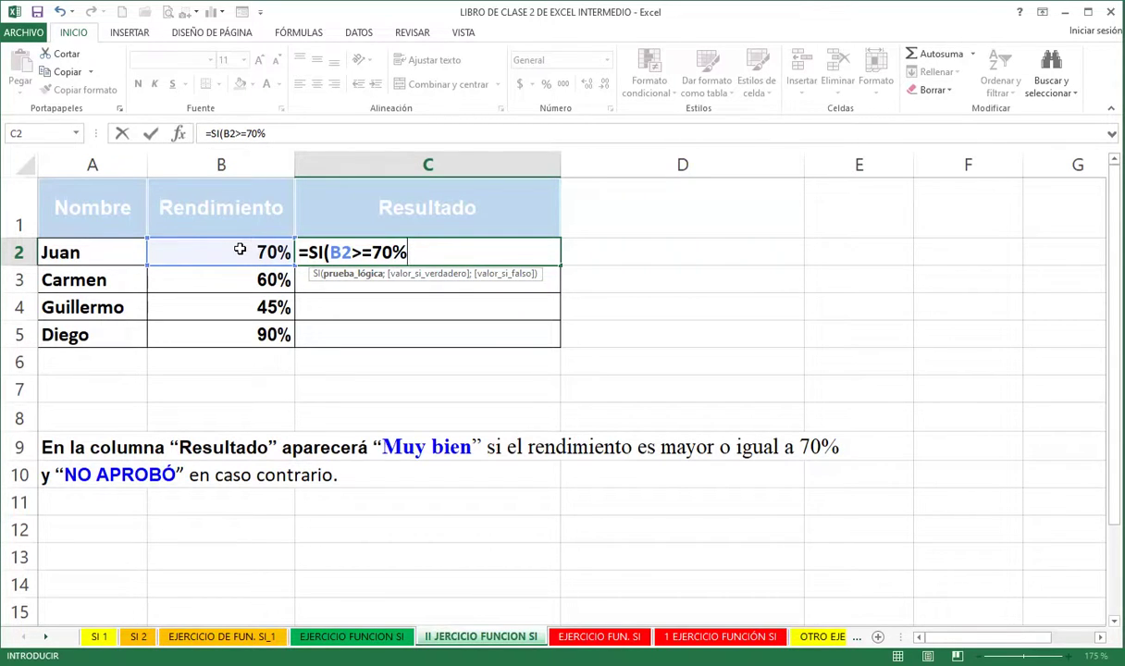
text(;"MUY)
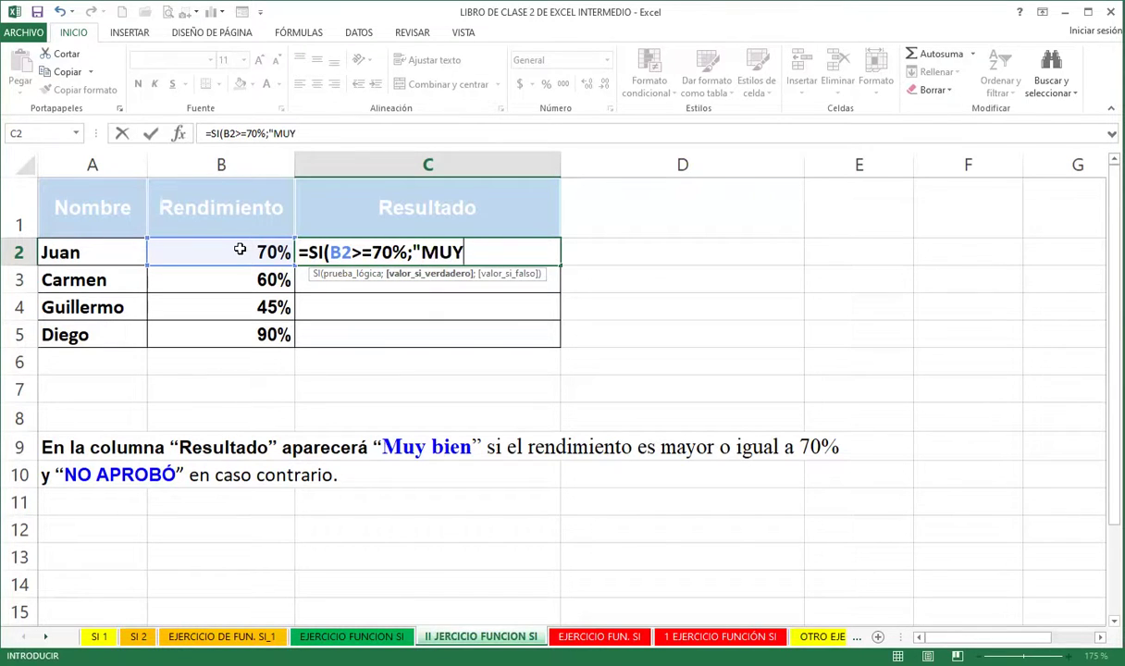
text( BIEN")
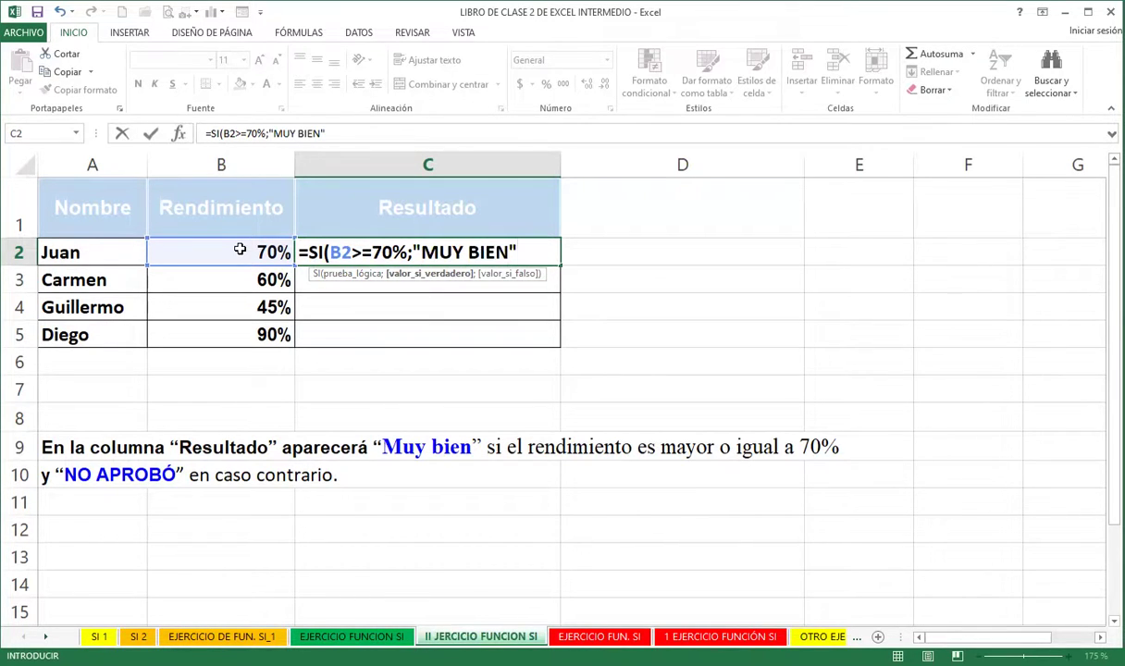
text(;"NO APROBÓ"))
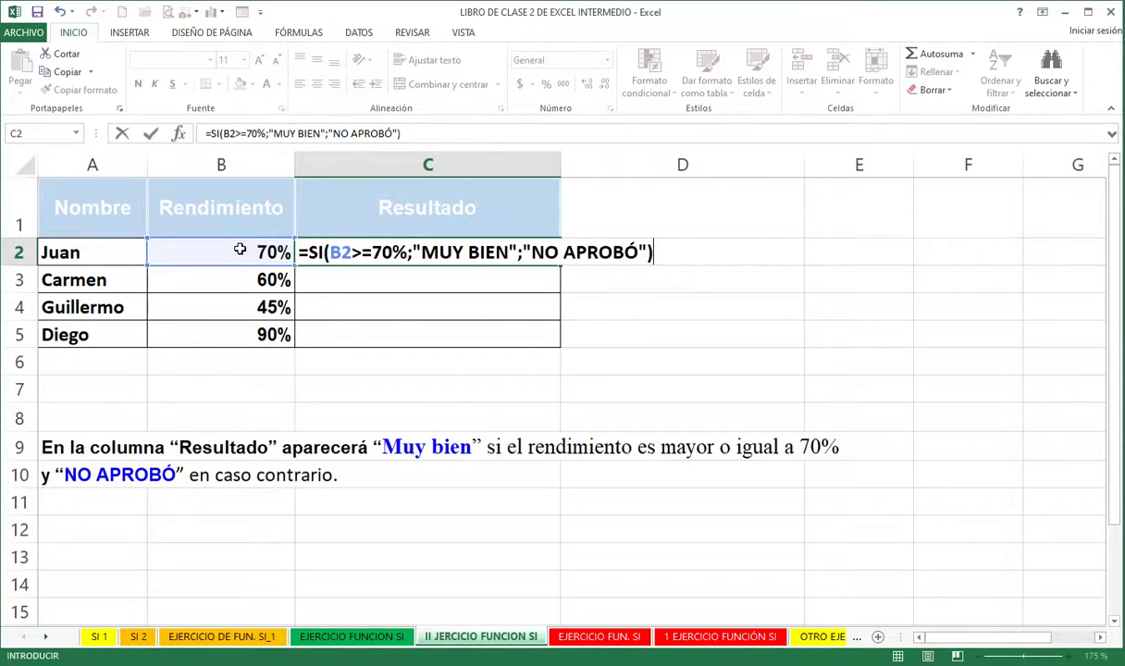
key(Return)
click(393, 253)
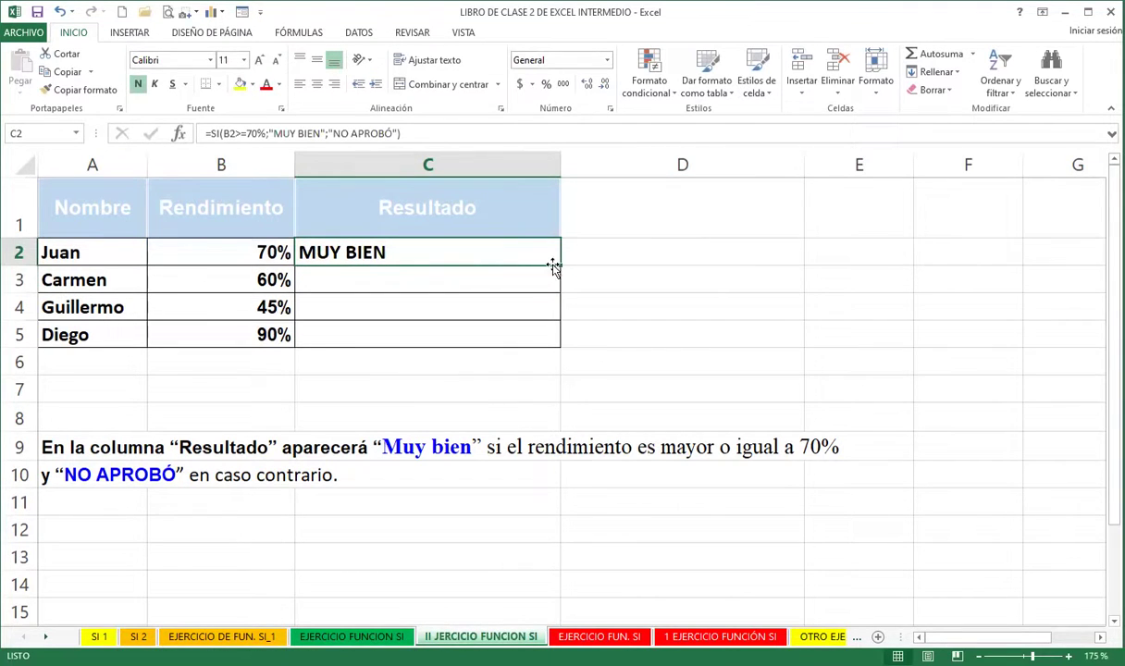
Fill the C2 Resultado formula down through C5 for Carmen, Guillermo and Diego
drag(560, 266, 543, 344)
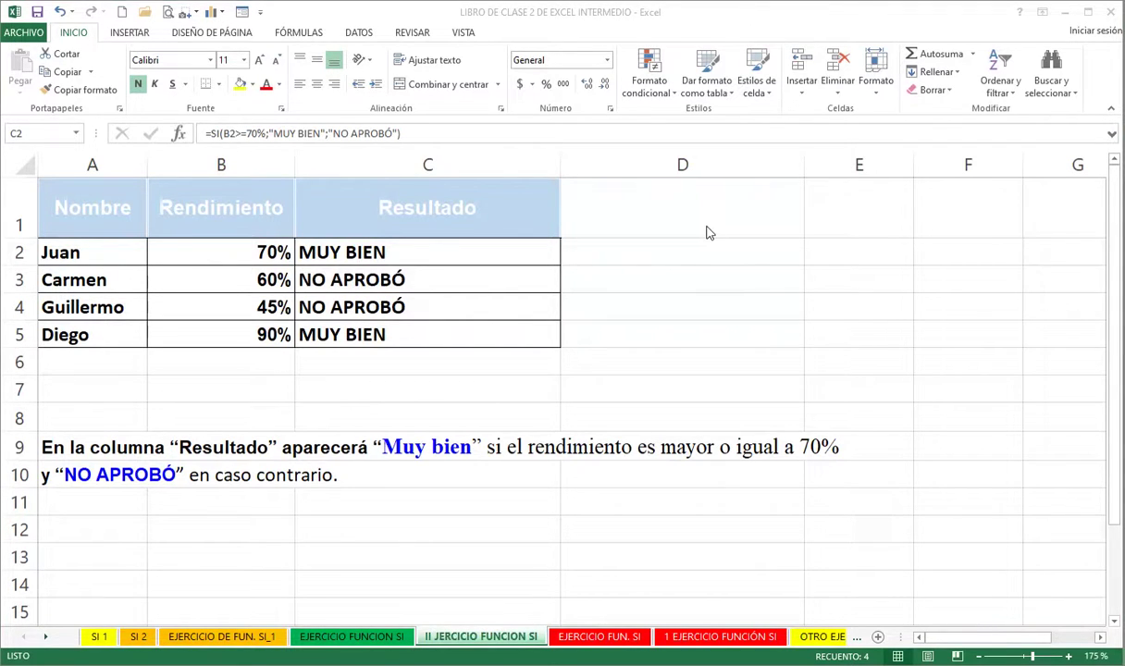
key(ctrl+shift+Down)
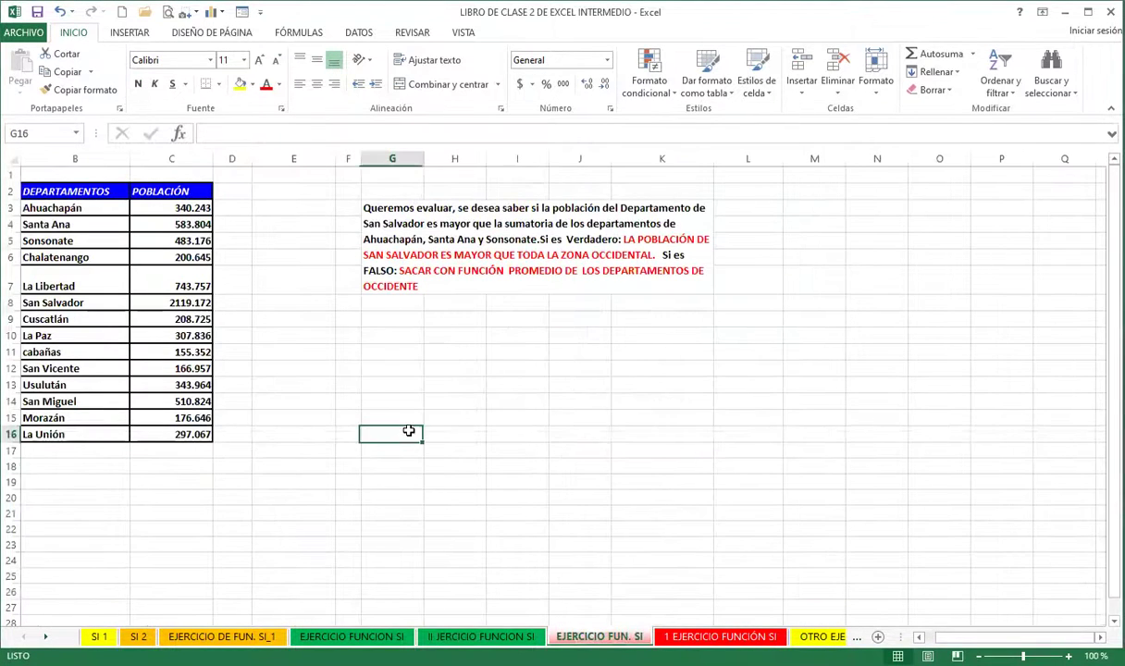
Go to the EJERCICIO FUN. SI sheet and select an empty cell beside the department population table
ctrl+scroll(193, 419, down, 1)
ctrl+scroll(225, 442, up, 4)
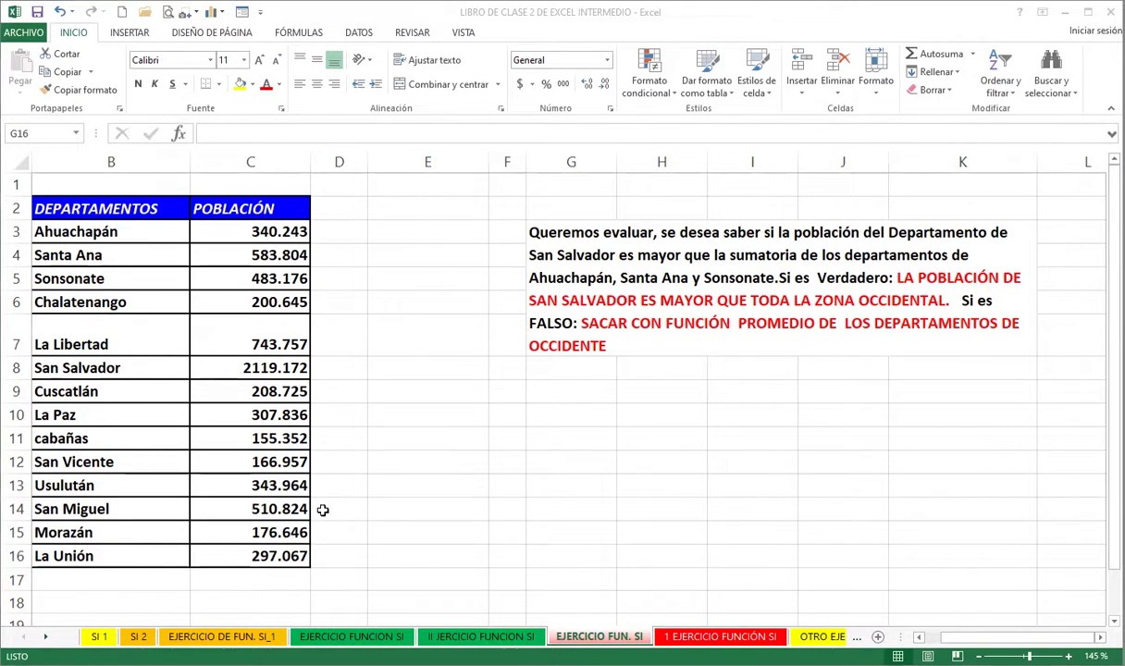
click(440, 507)
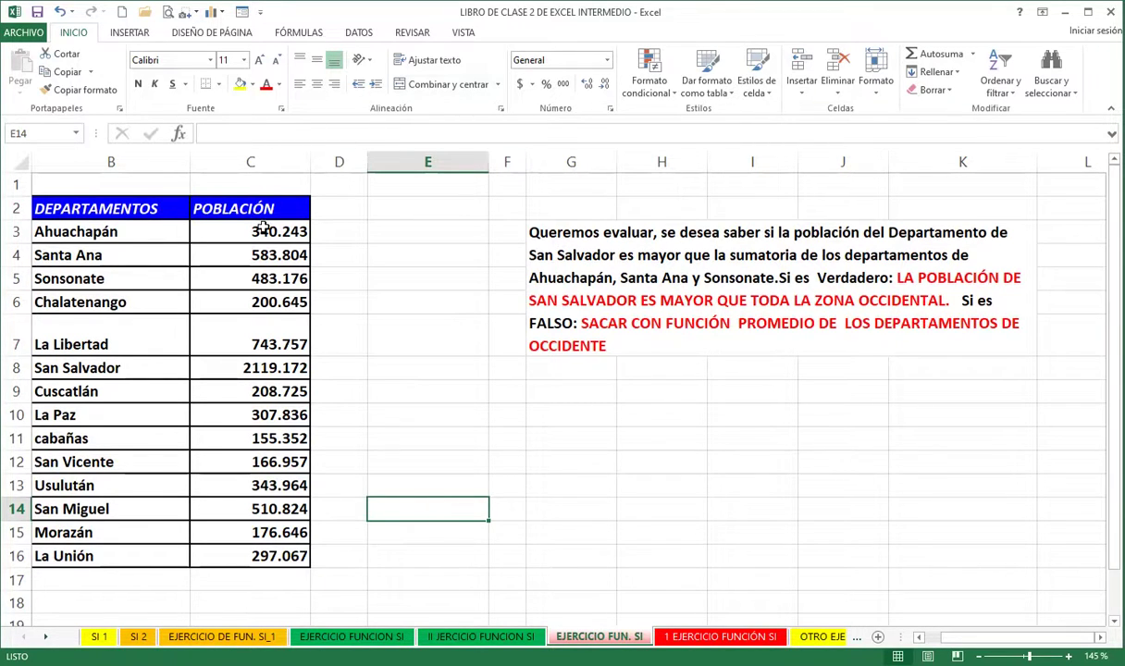
drag(260, 230, 269, 278)
click(370, 273)
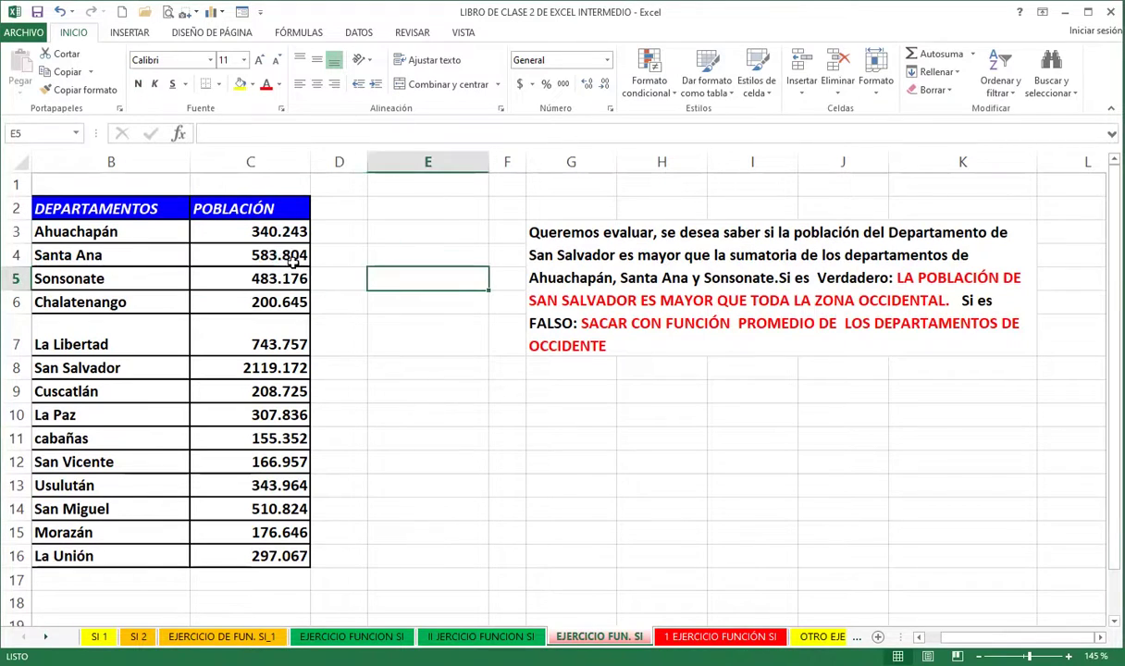
drag(261, 231, 262, 280)
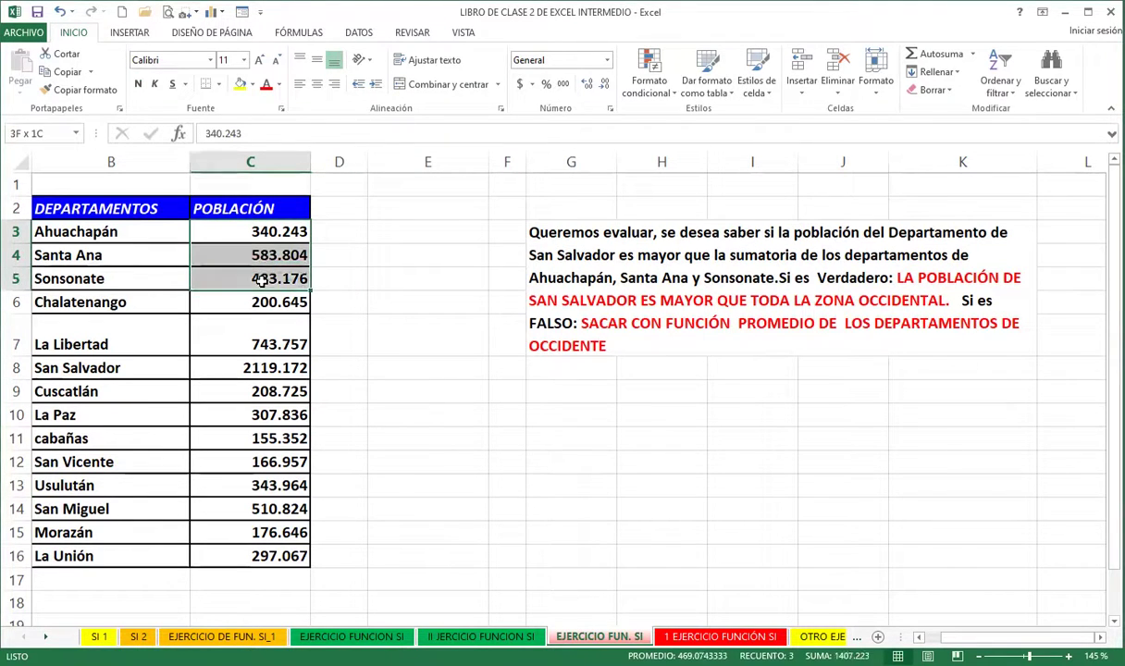
click(378, 284)
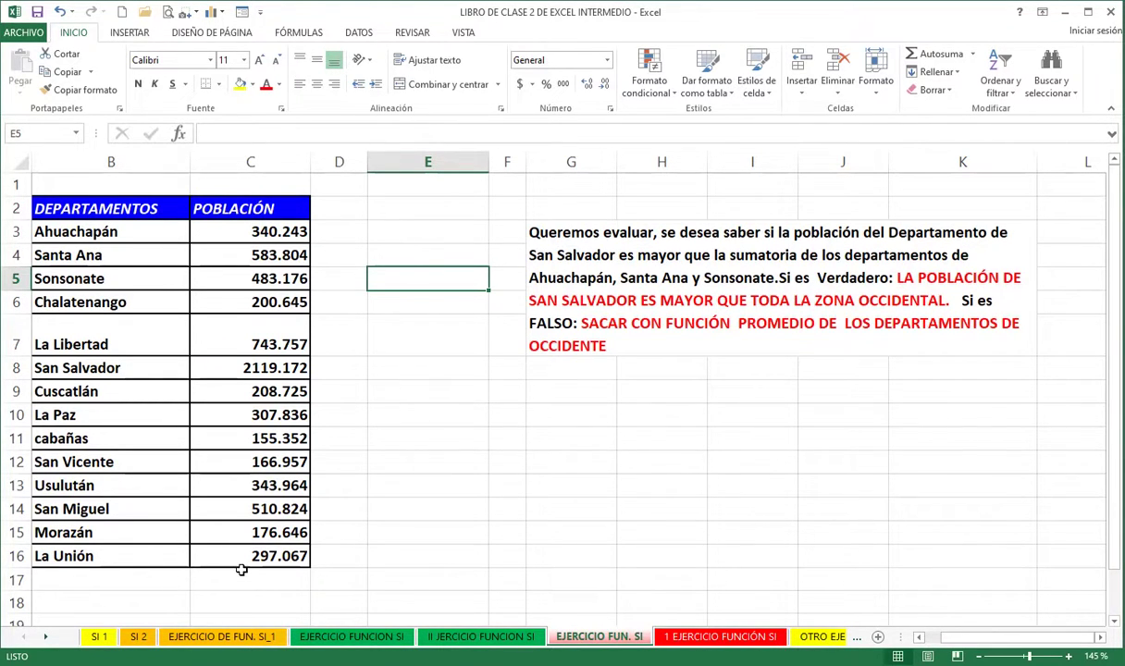
click(426, 224)
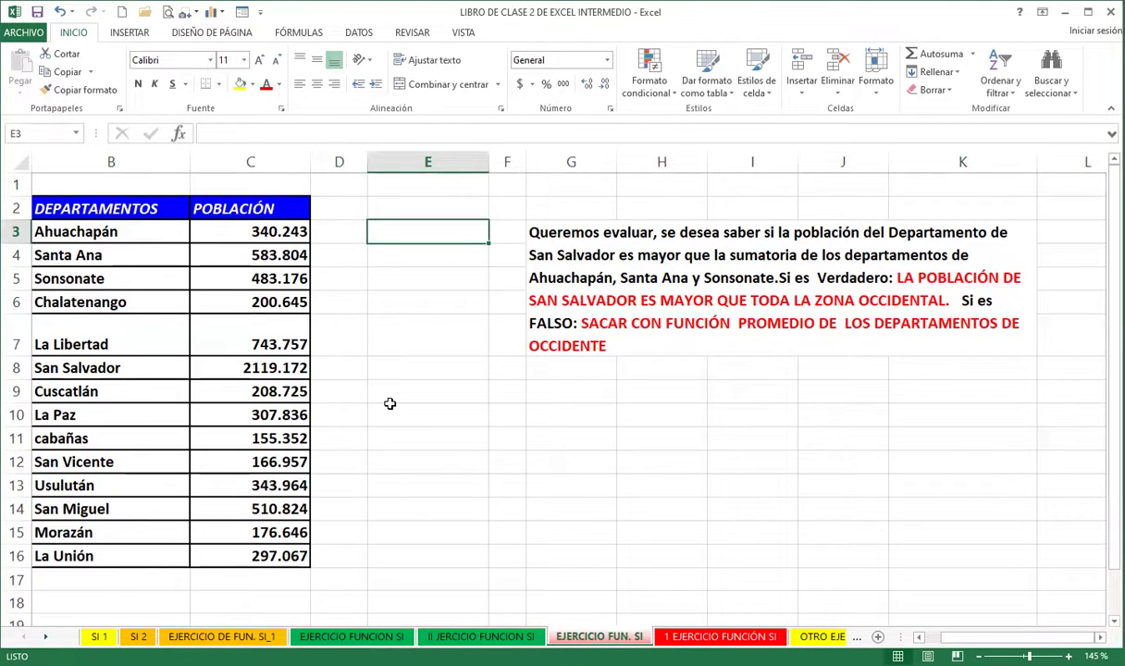
click(421, 488)
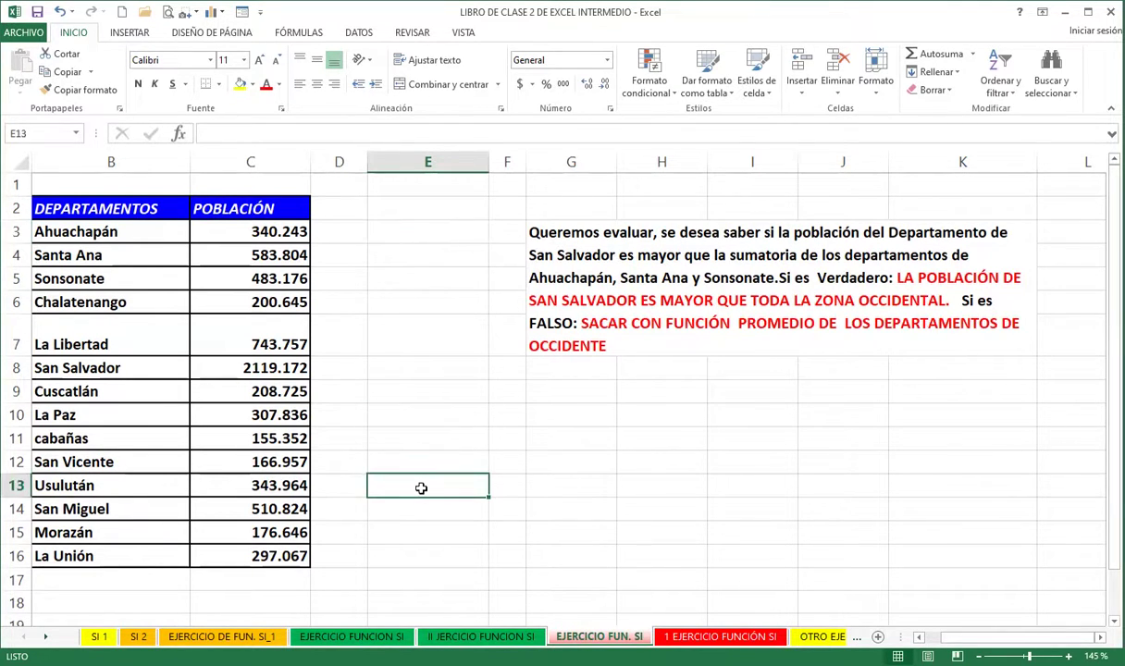
In E13, start the formula =SI(C8>SUMA(C3:C5) comparing San Salvador with the western departments' total
text(=)
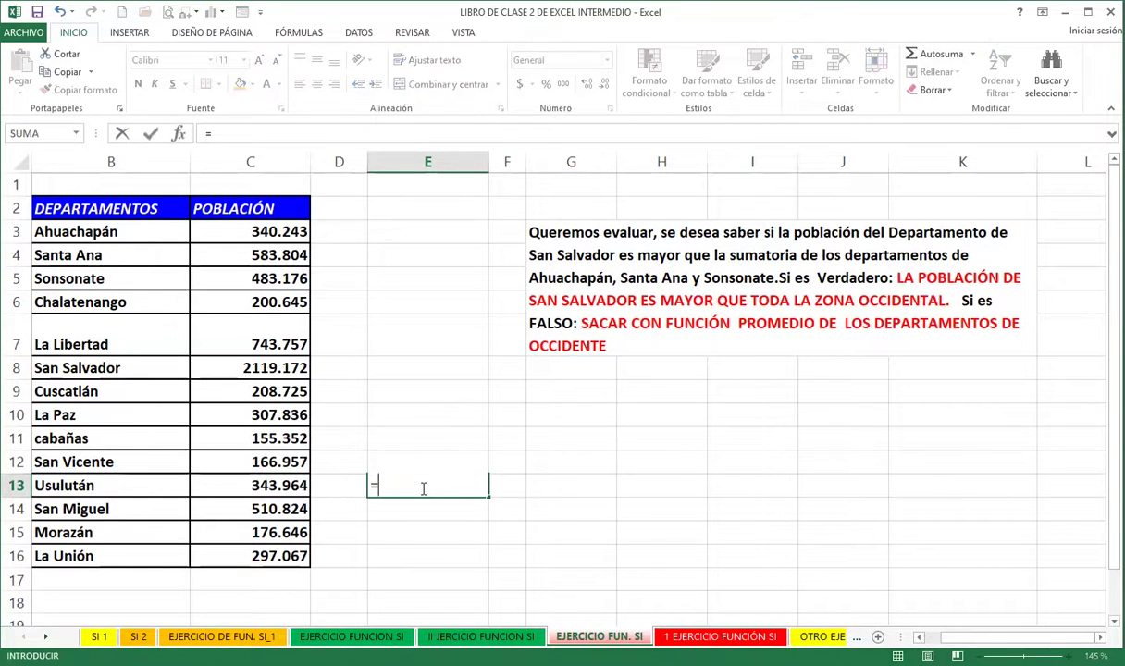
text(SI)
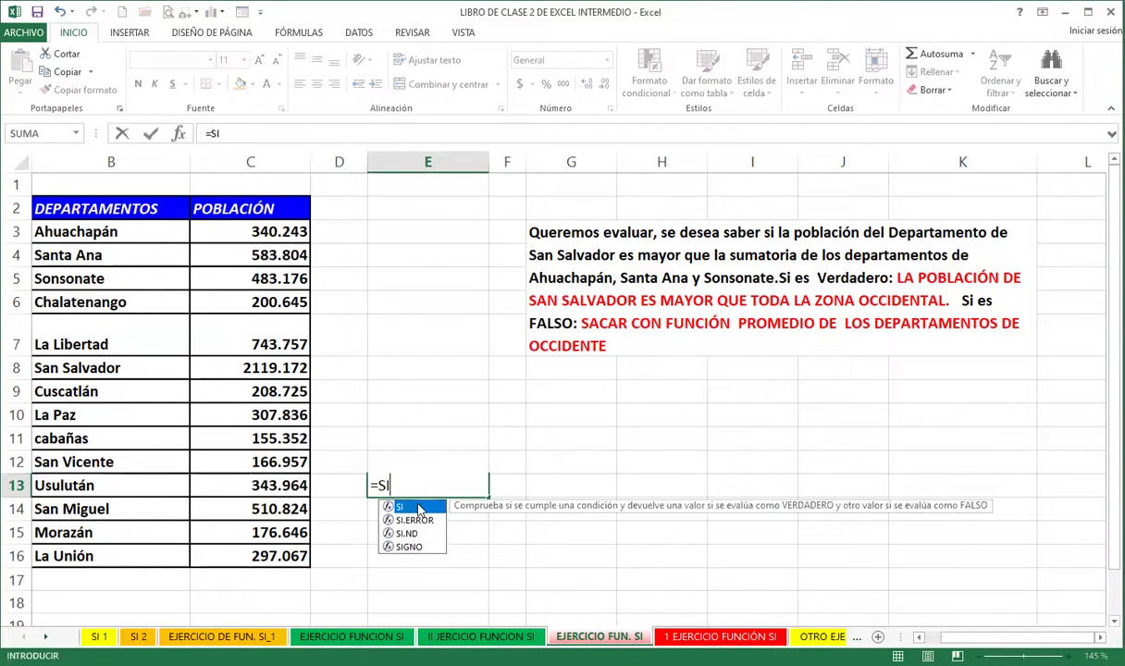
double_click(421, 509)
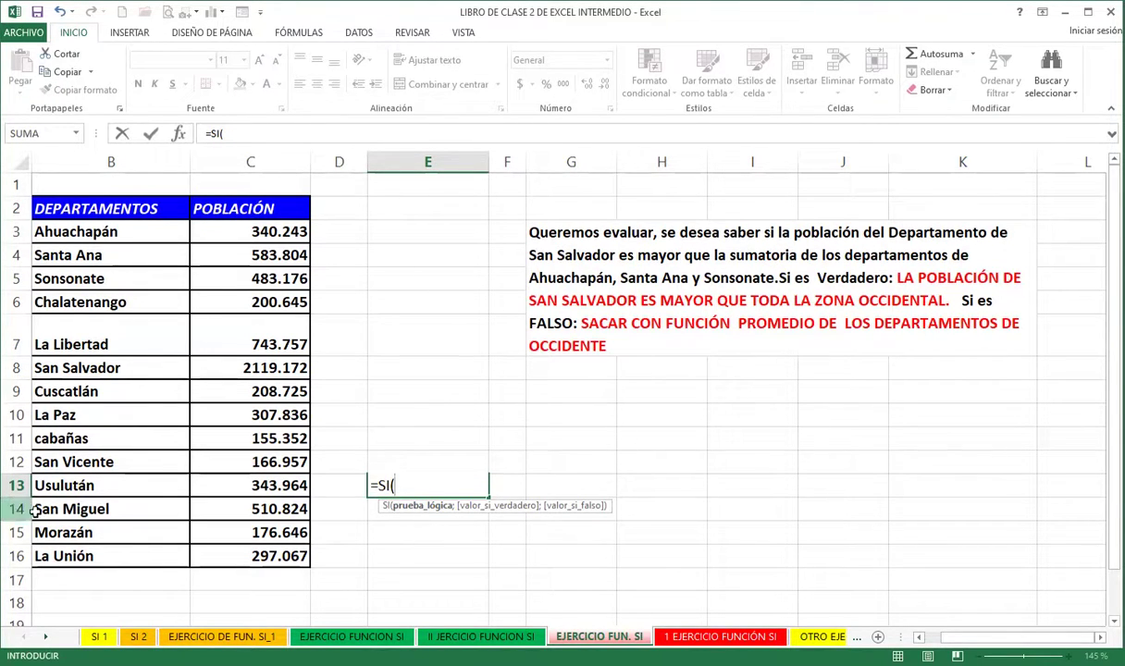
click(250, 368)
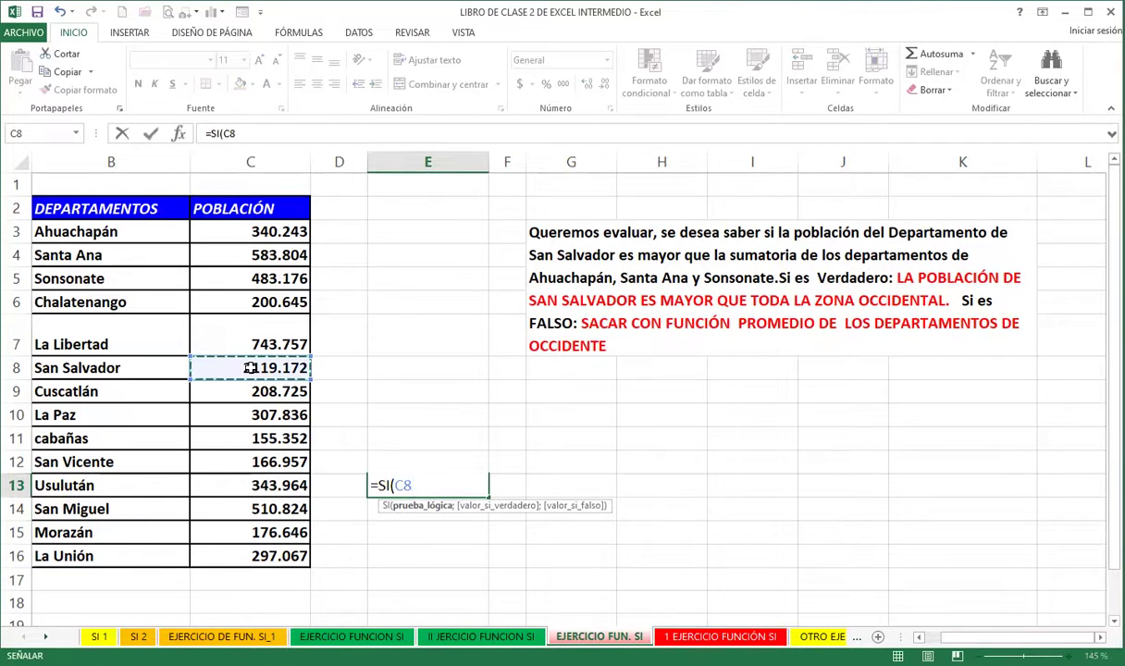
text(>)
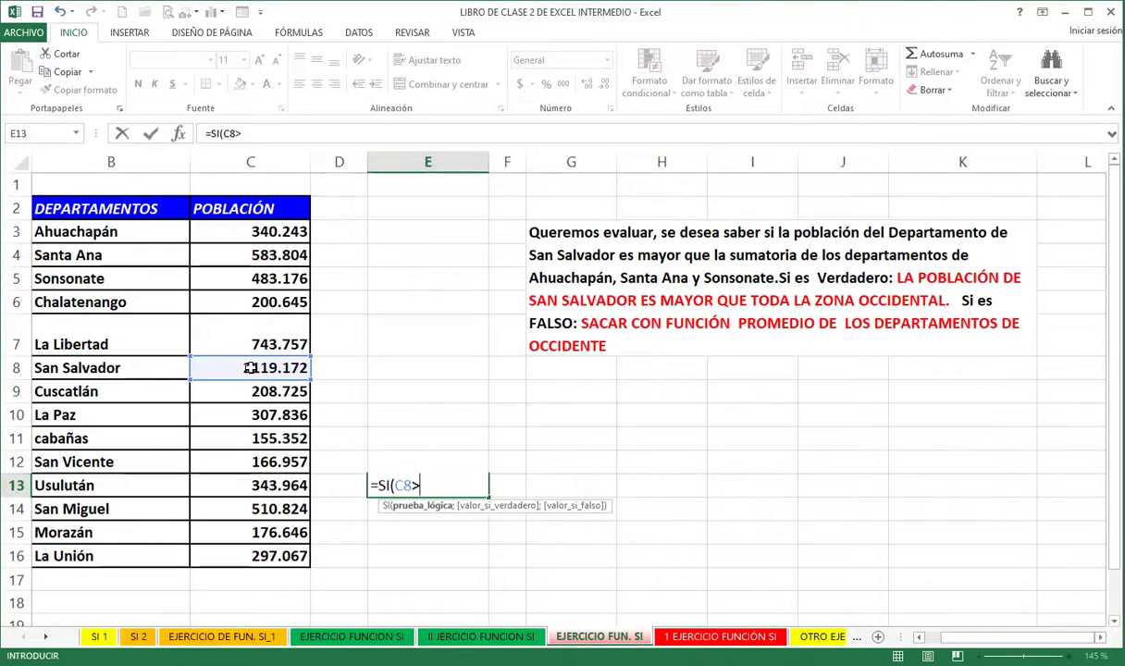
text(SUM)
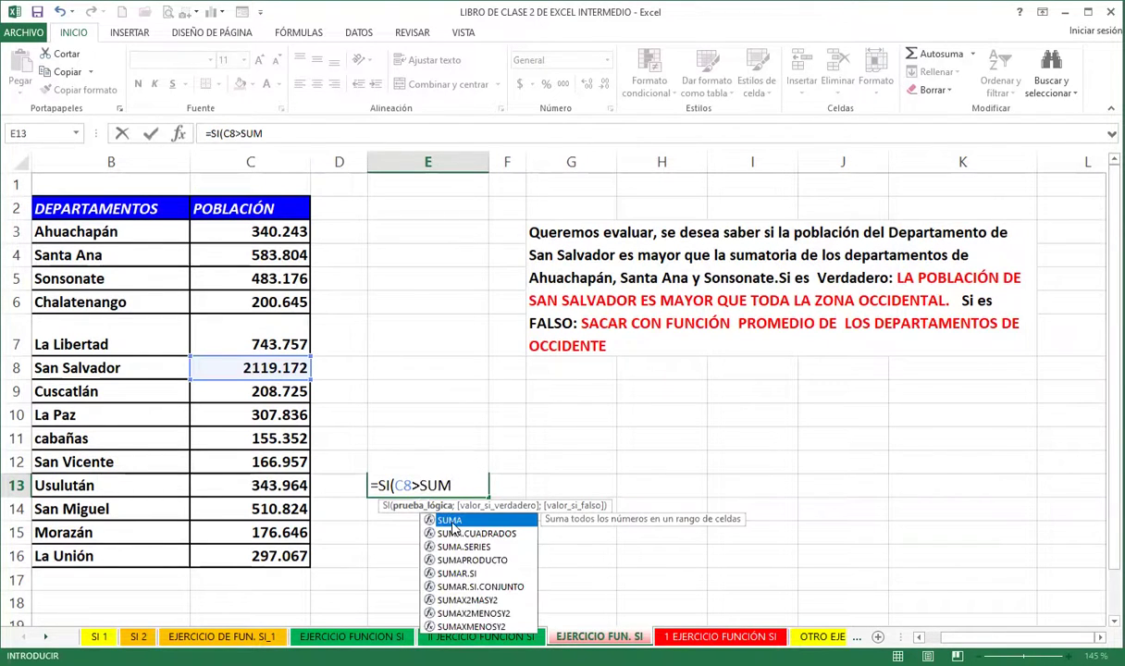
key(Tab)
click(233, 227)
shift+click(240, 276)
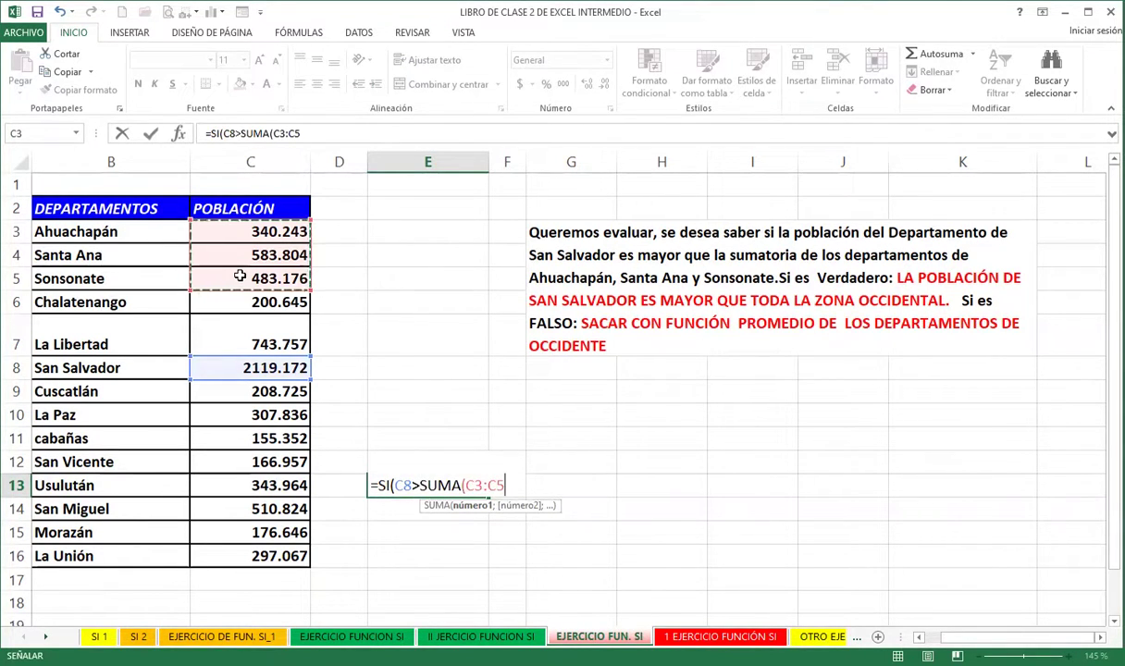
text())
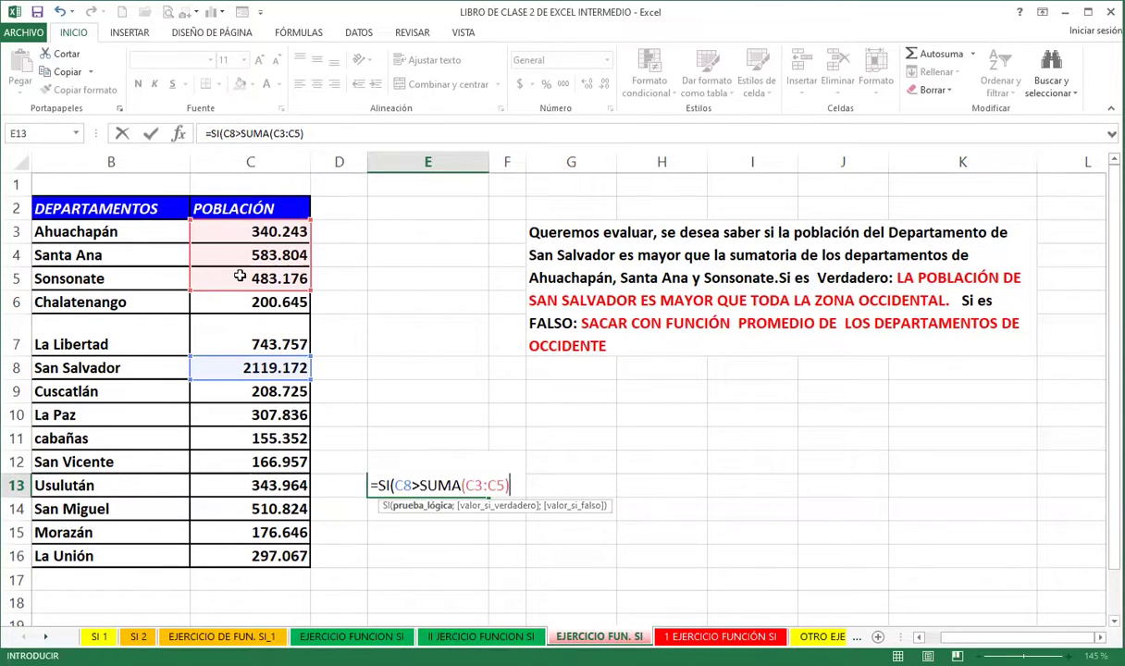
Finish E13 with the San Salvador message as the true result and PROMEDIO(C3:C5) as the false result
text(;)
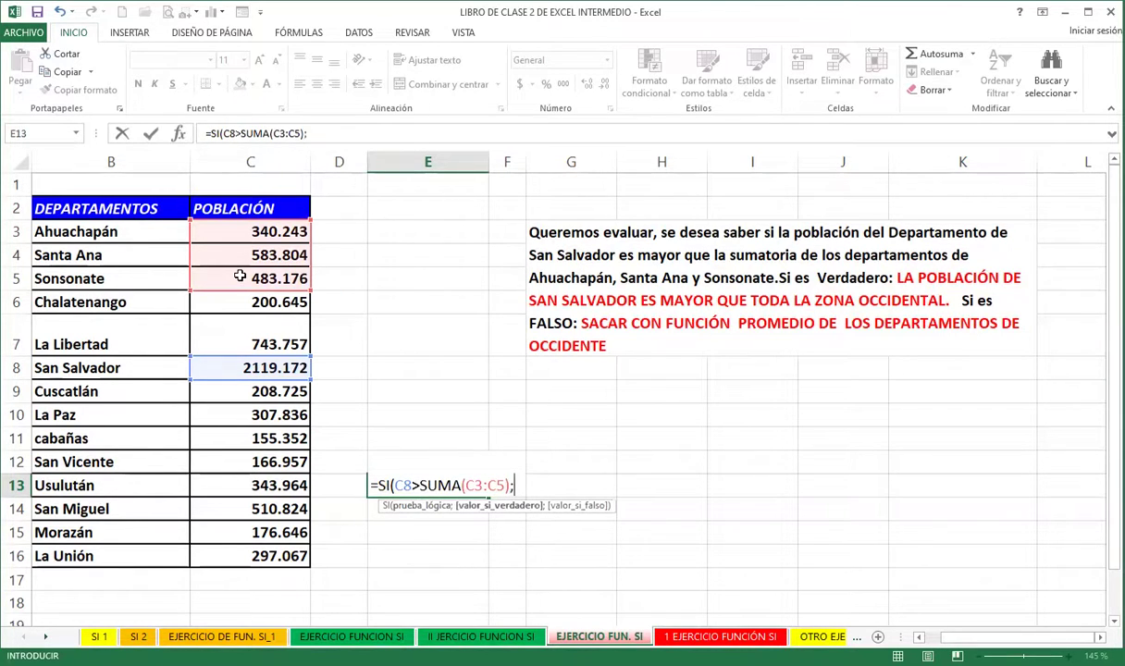
text("L)
text(A POBLACION DE SAN SALVADOR ES MAYOR QUE TODA LA ZONA DE OCCIDENTE")
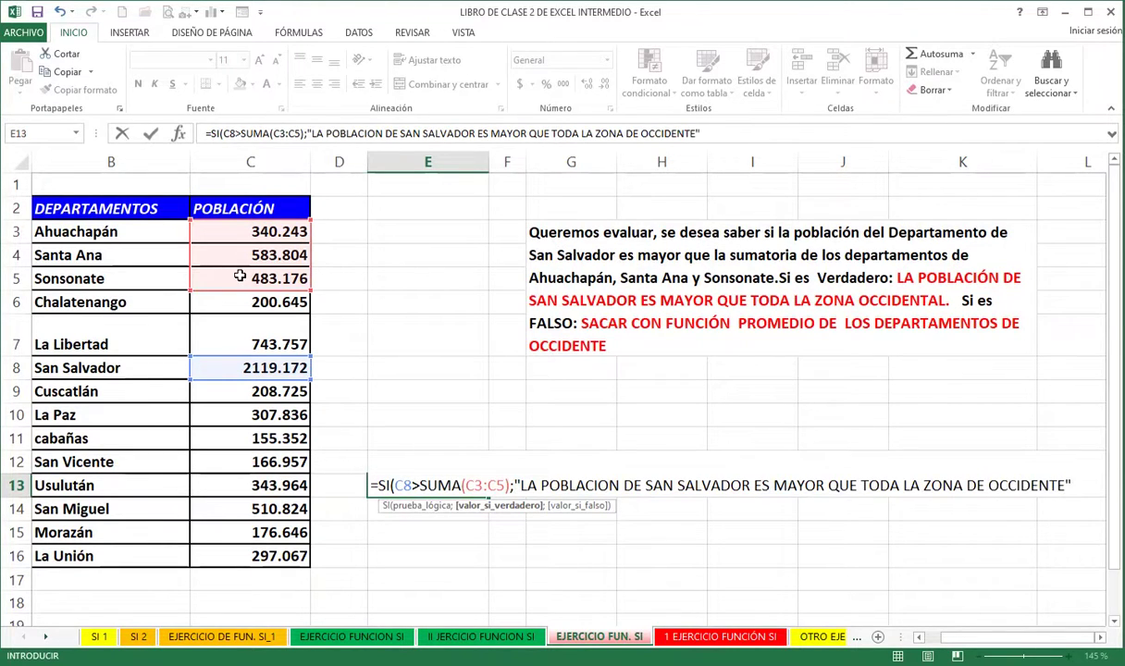
text(;)
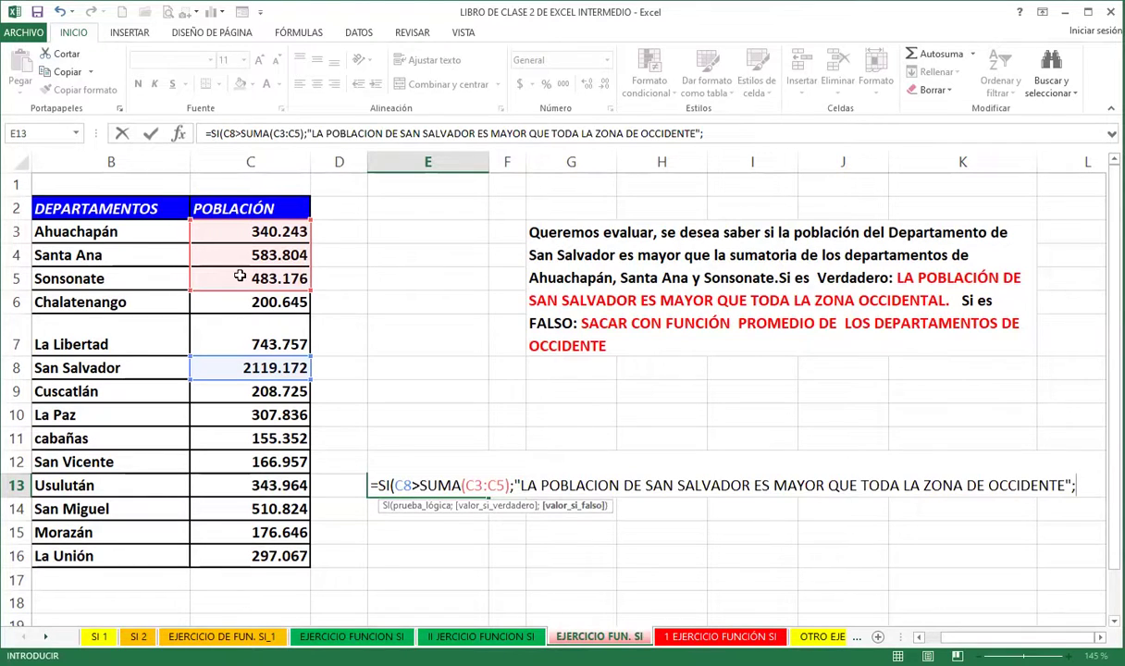
text(PRO)
click(1021, 547)
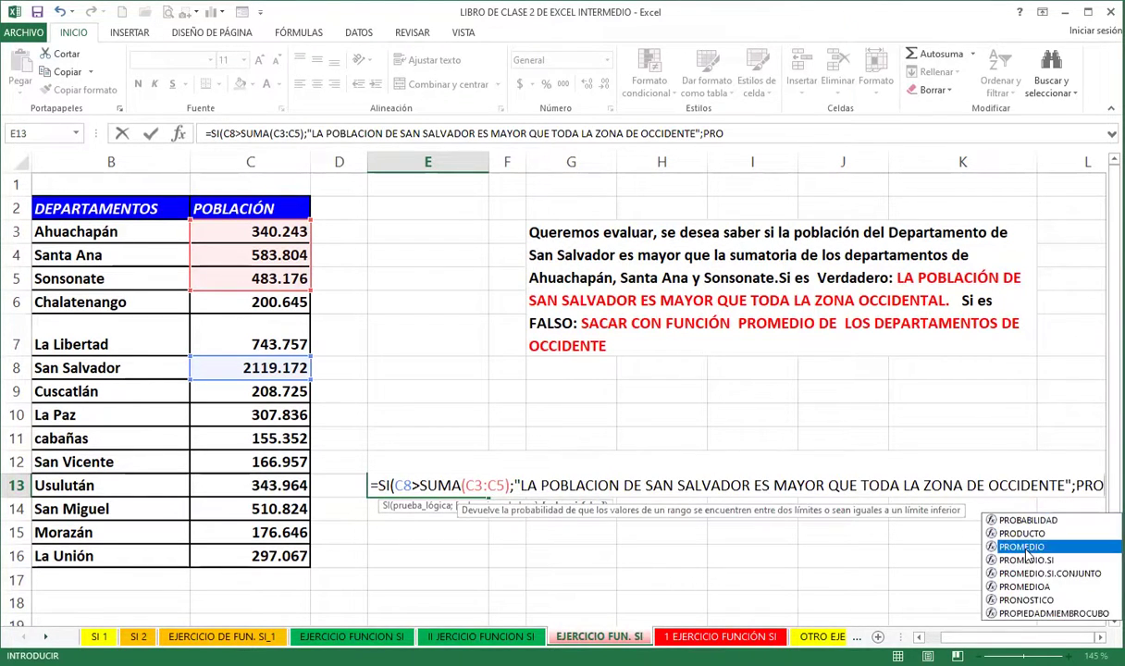
key(Tab)
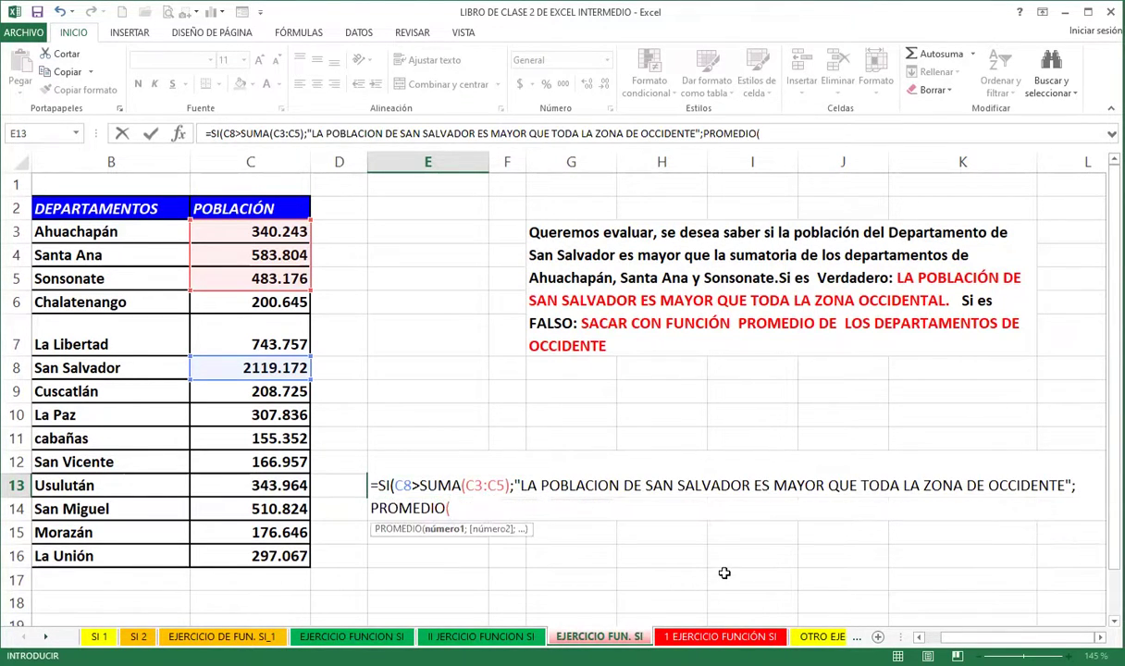
click(264, 232)
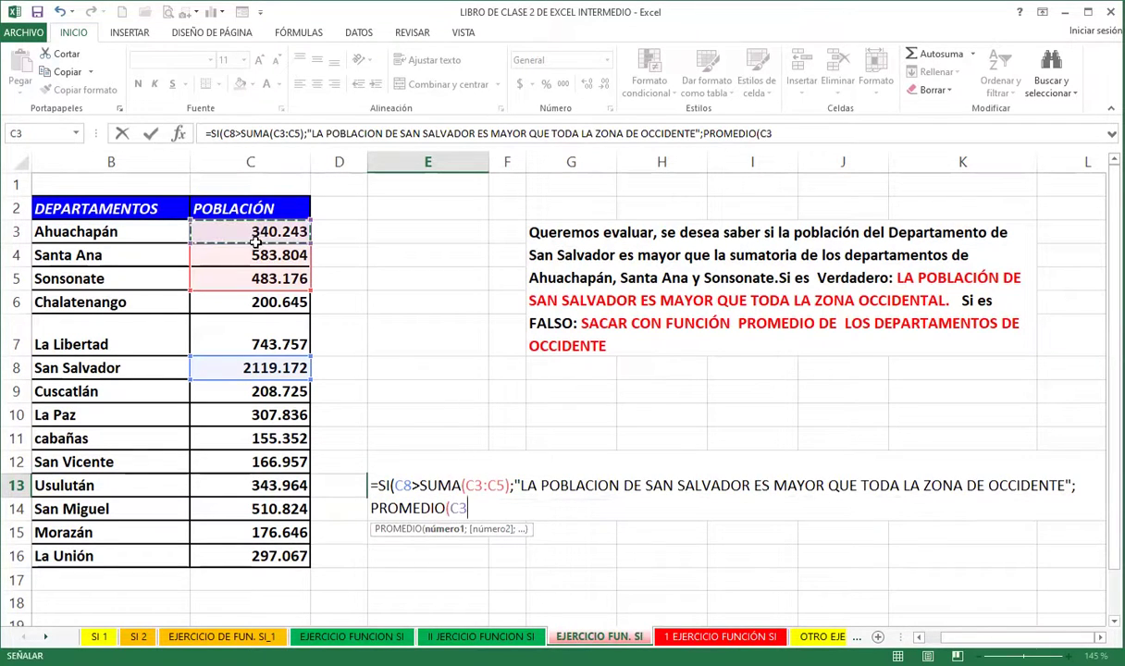
drag(255, 277, 255, 277)
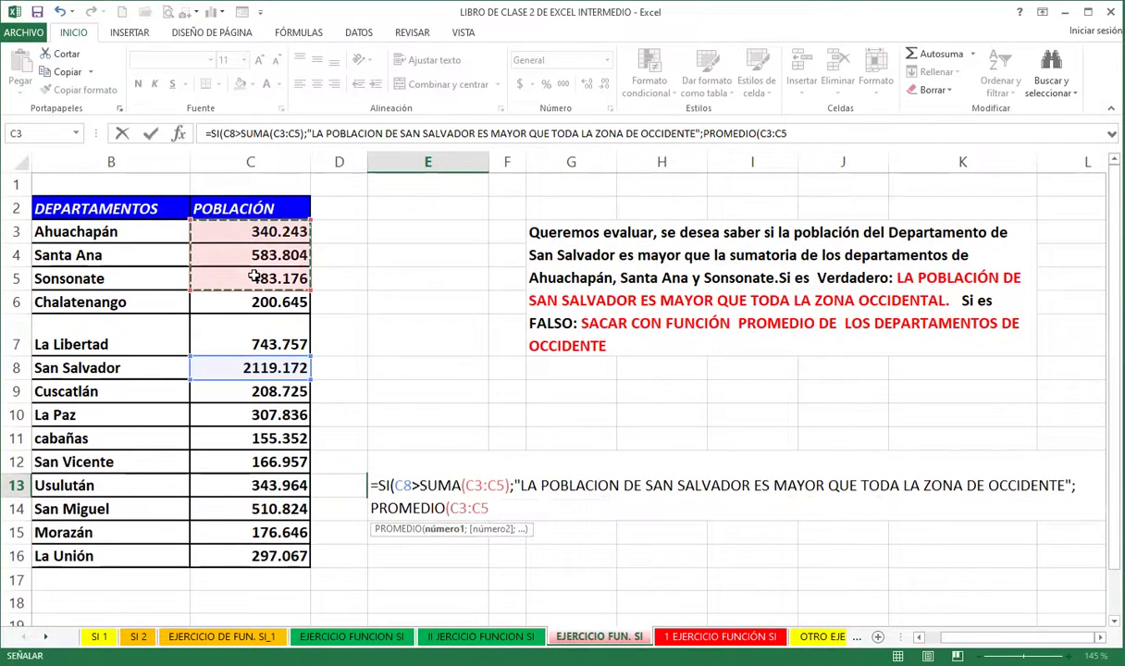
text())
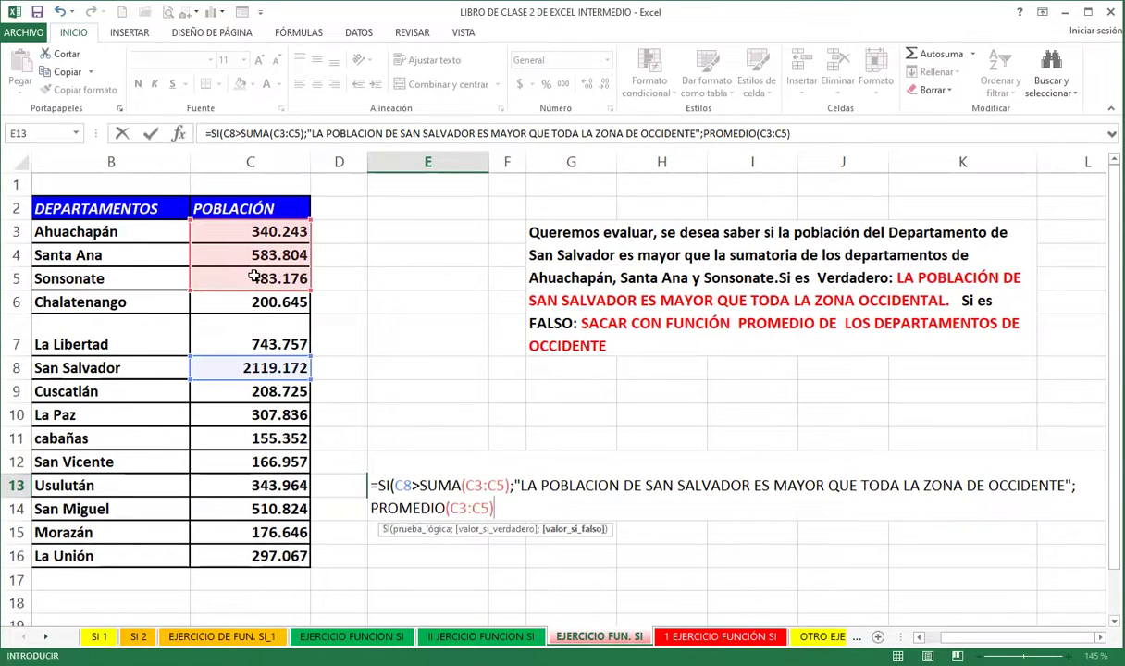
text())
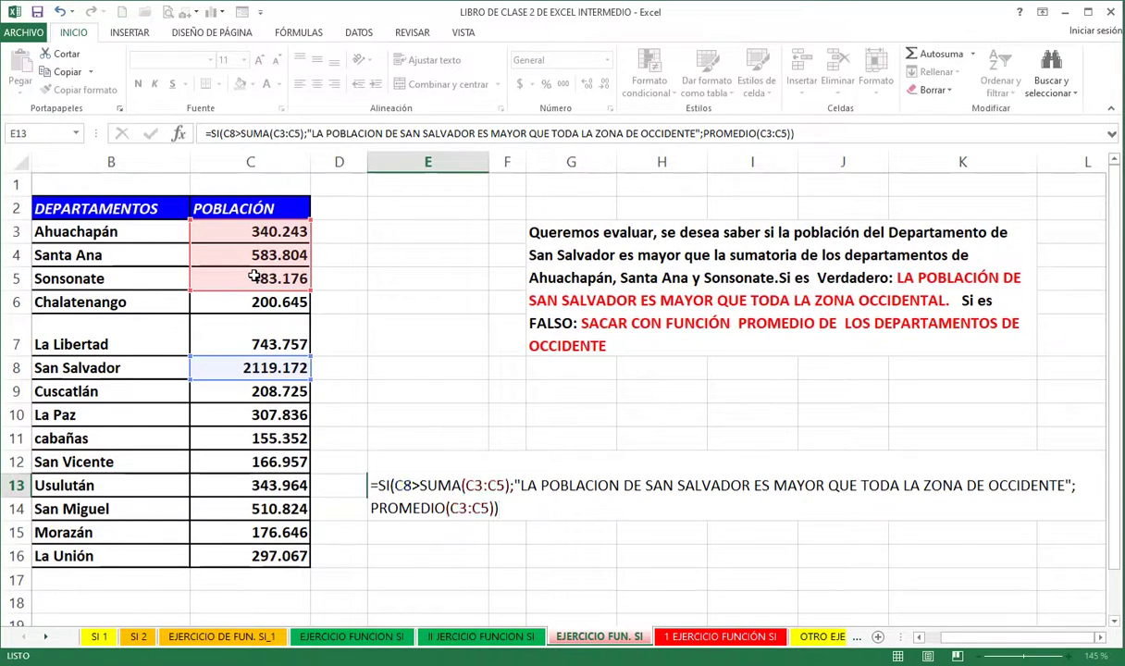
key(Return)
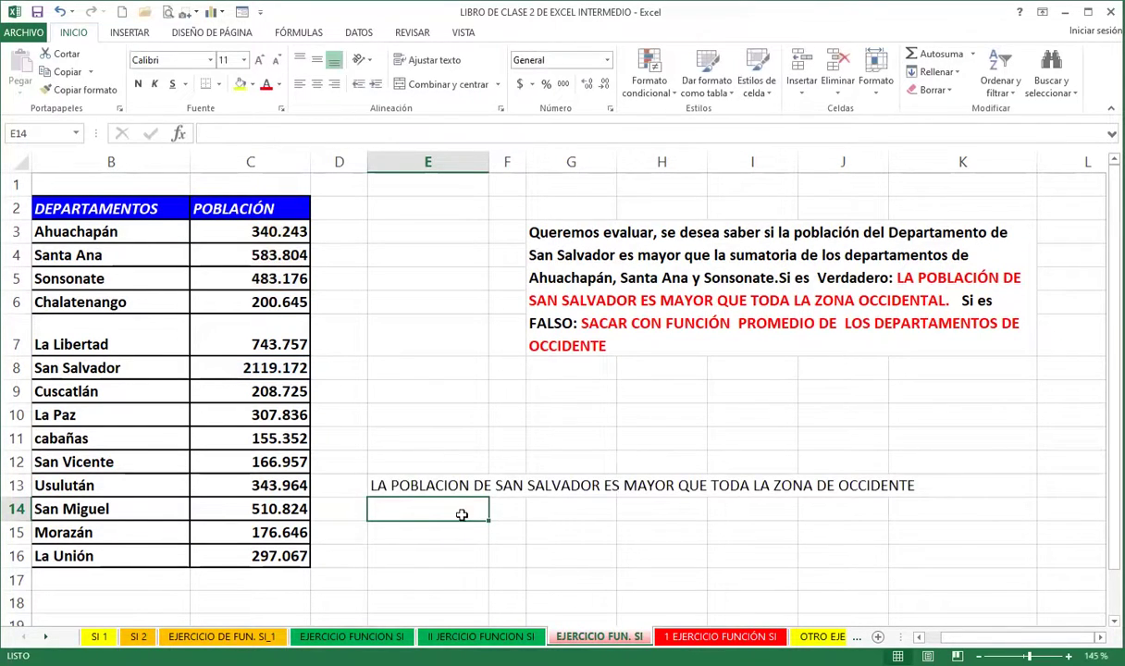
Make the San Salvador message in E13 bold with red font color
click(411, 477)
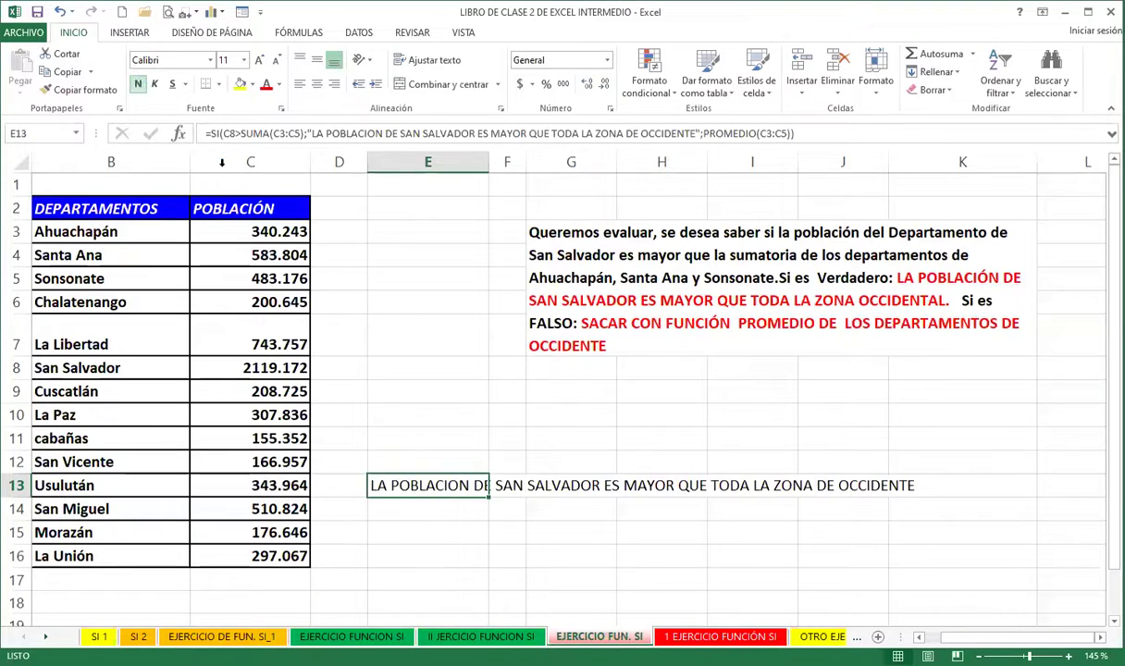
key(ctrl+n)
click(265, 85)
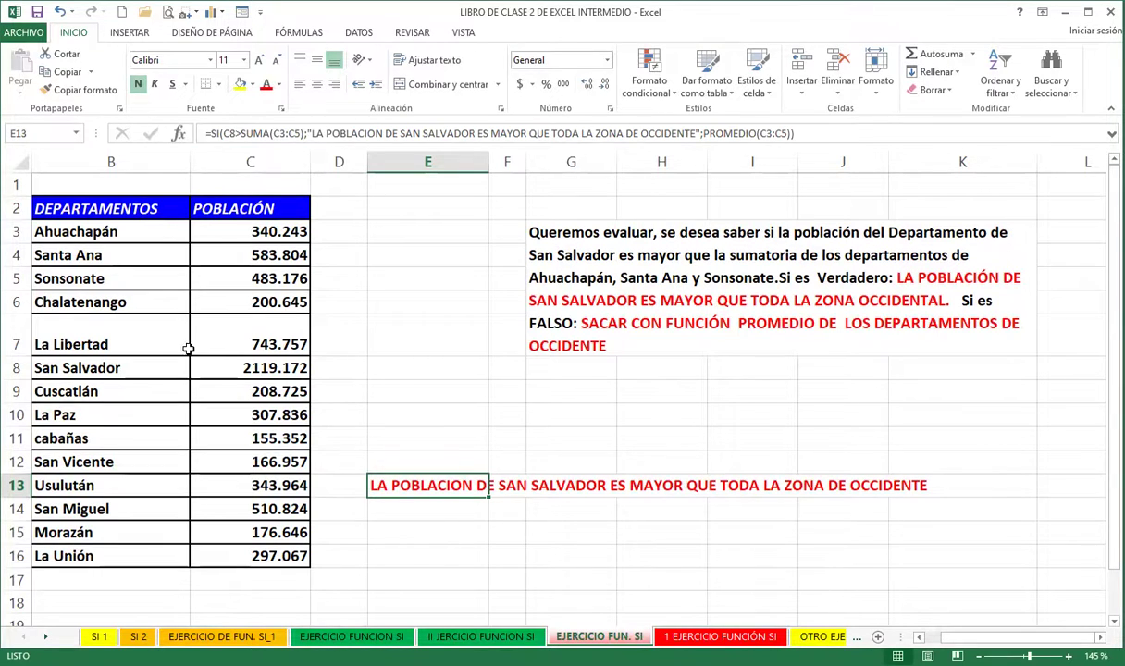
click(235, 368)
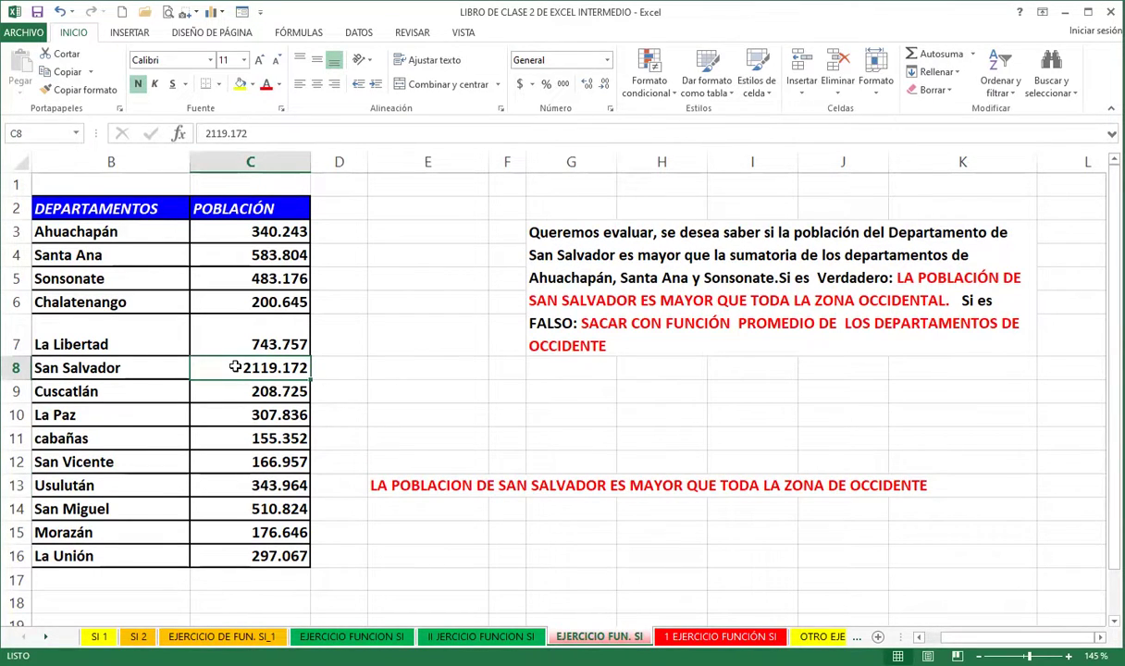
text(100)
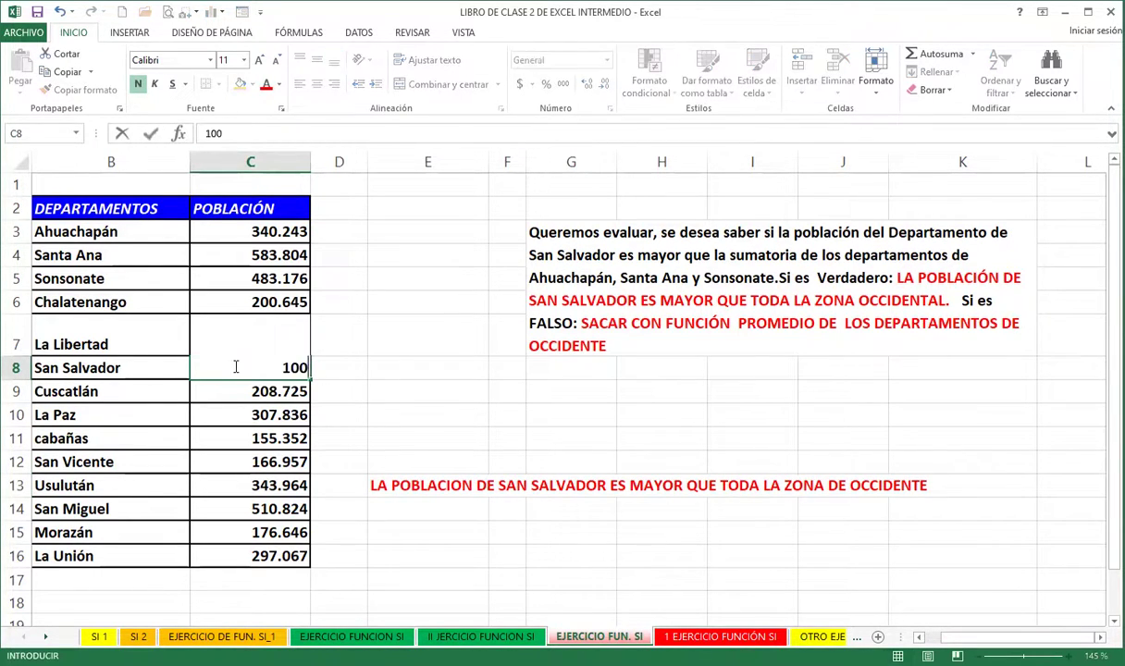
key(Return)
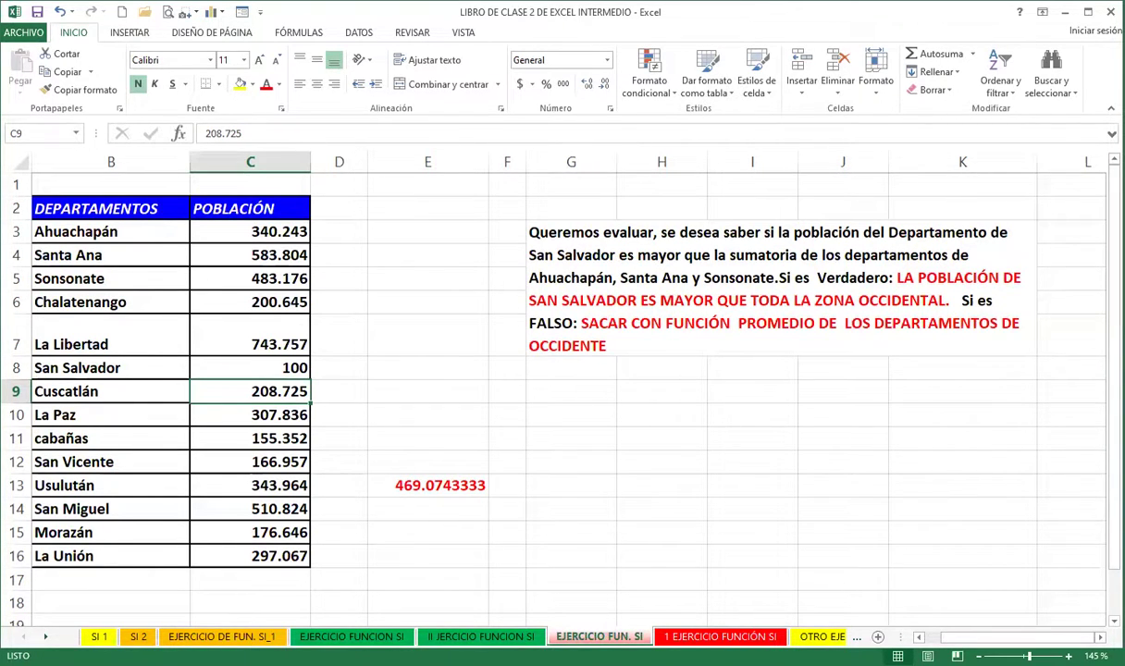
key(ctrl+z)
click(426, 483)
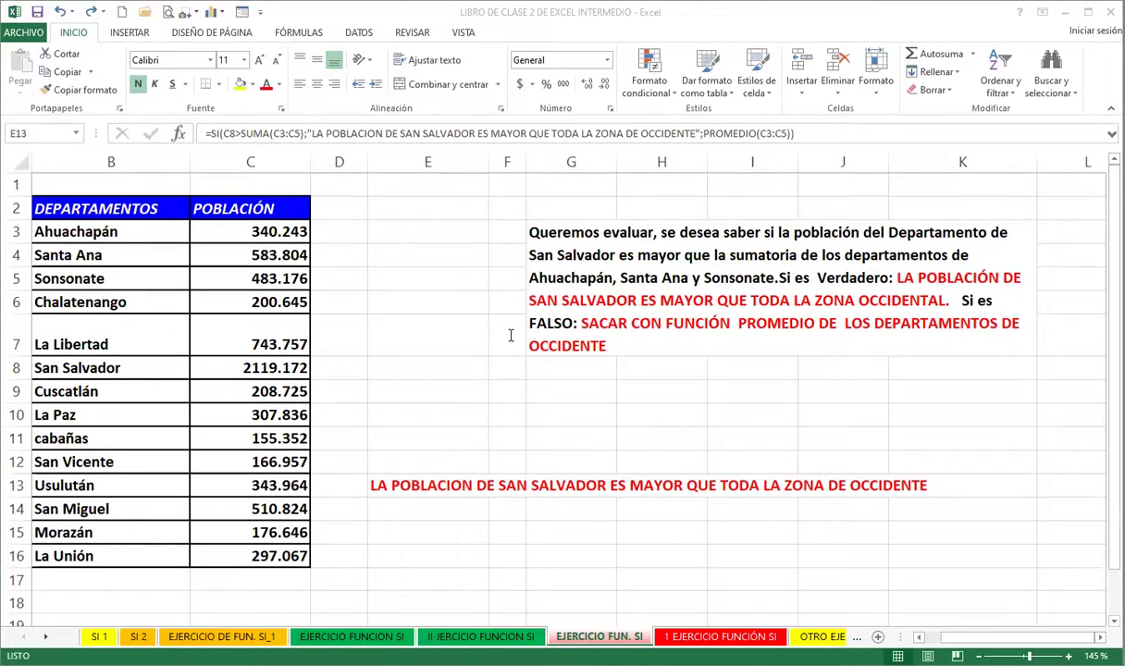
click(435, 483)
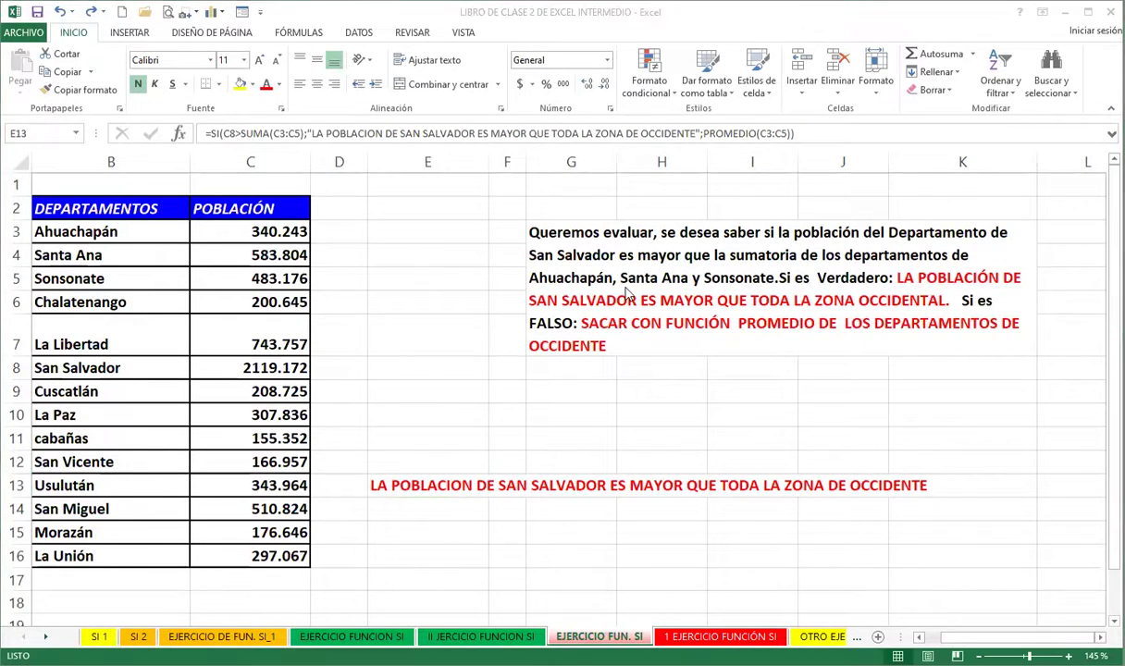
click(413, 484)
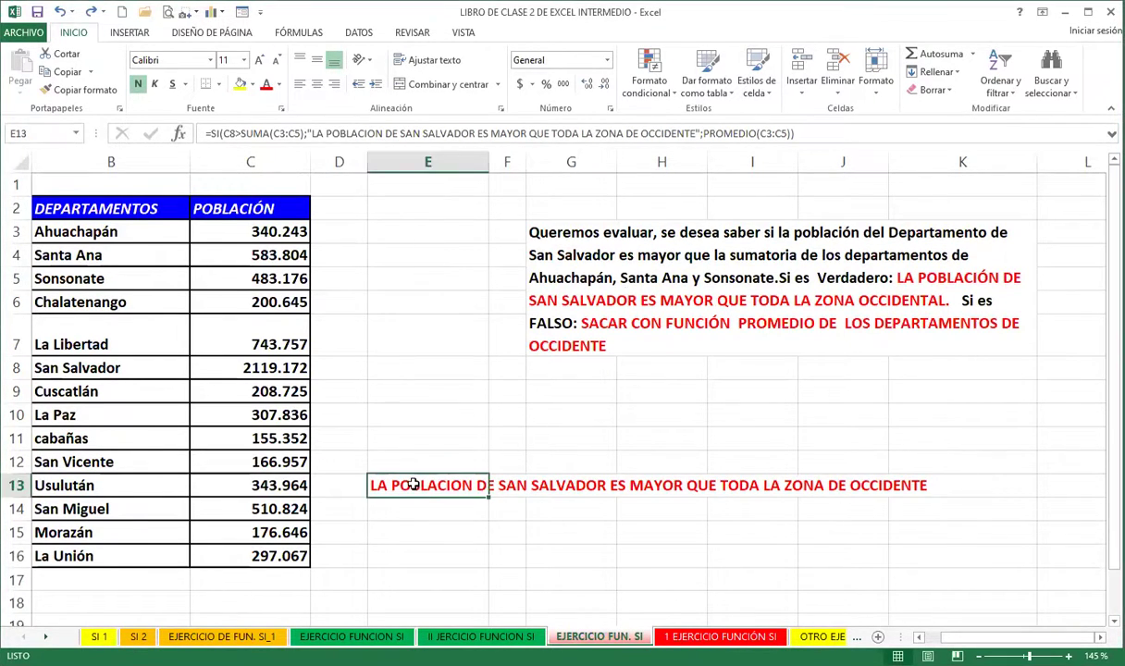